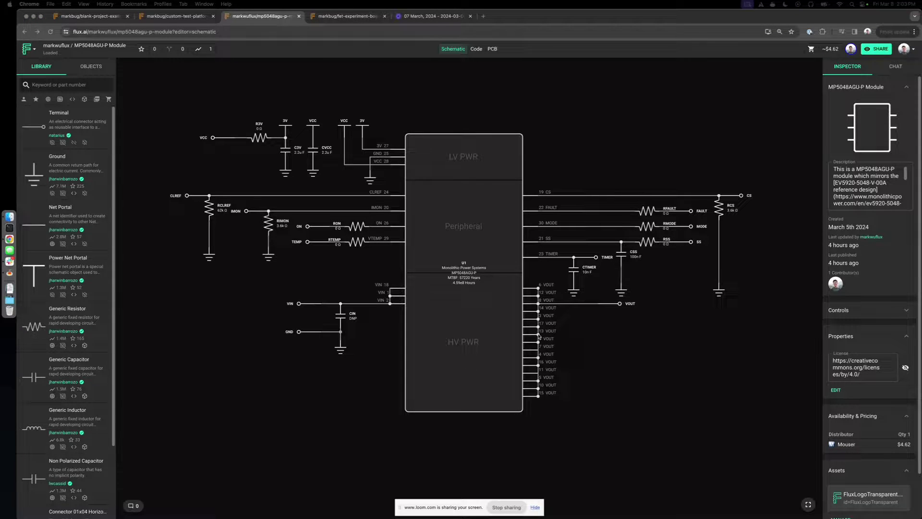
- Examine the MP5048AGU-P module's schematic and compare it with its PCB layout
scroll(431, 346, "down", 4)
scroll(430, 270, "up", 4)
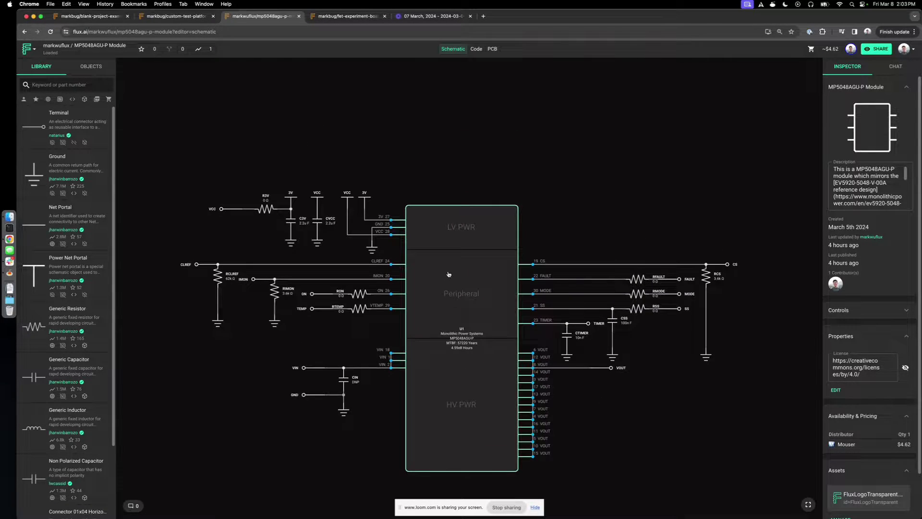
scroll(448, 275, "down", 3)
scroll(449, 276, "up", 2)
scroll(460, 269, "up", 1)
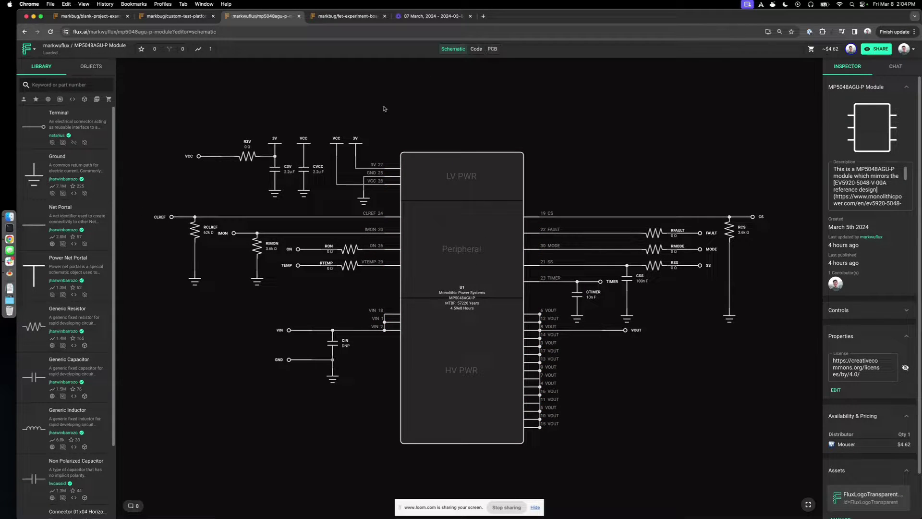
left_click_drag(167, 112, 775, 447)
left_click(492, 49)
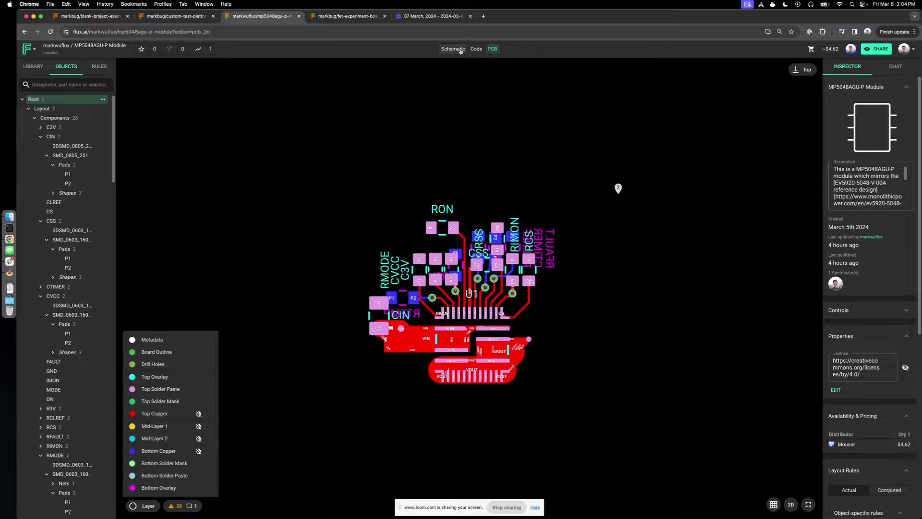
left_click(460, 49)
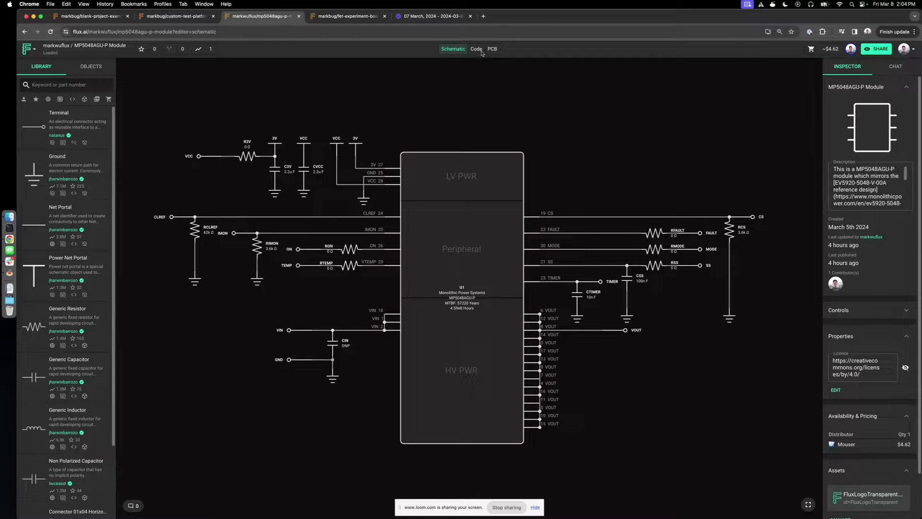
- Examine the PCB layout of the Custom Test Platform V1 with case project
left_click(178, 16)
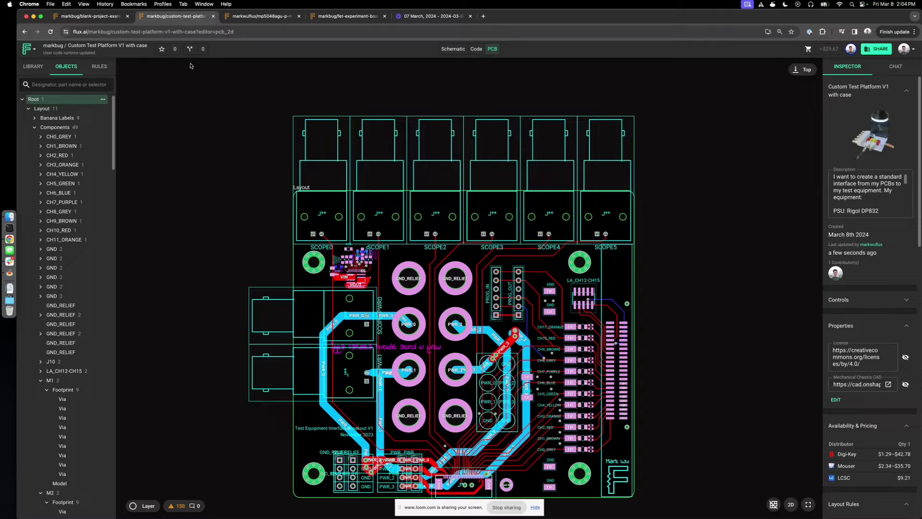
scroll(453, 231, "down", 3)
scroll(414, 192, "up", 3)
scroll(411, 198, "down", 1)
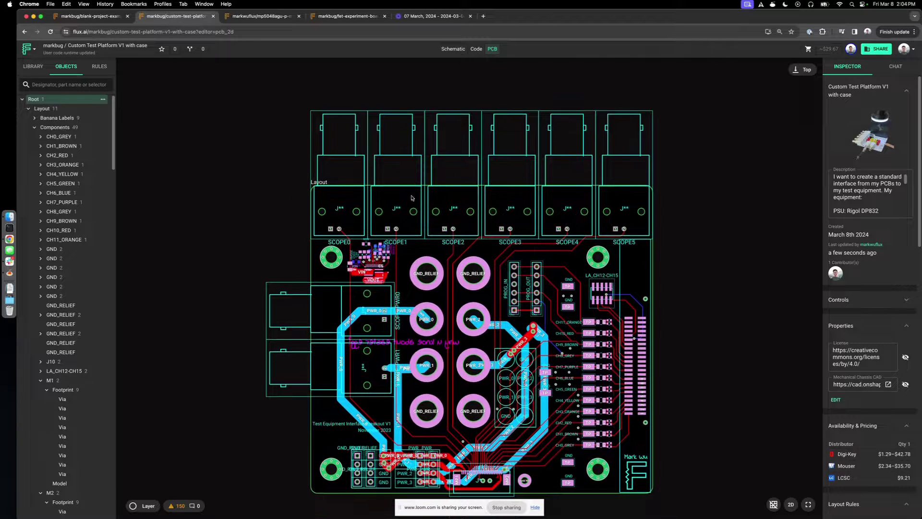
- In the Blank Project Example layout, delete the traces and via between R2 and R3 and flip R3 to the top side
left_click(114, 16)
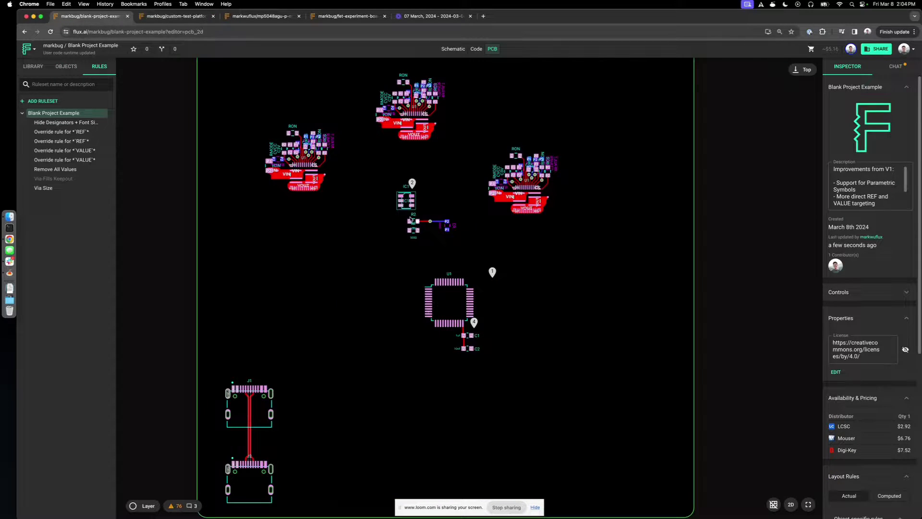
scroll(410, 218, "up", 5)
left_click(476, 248)
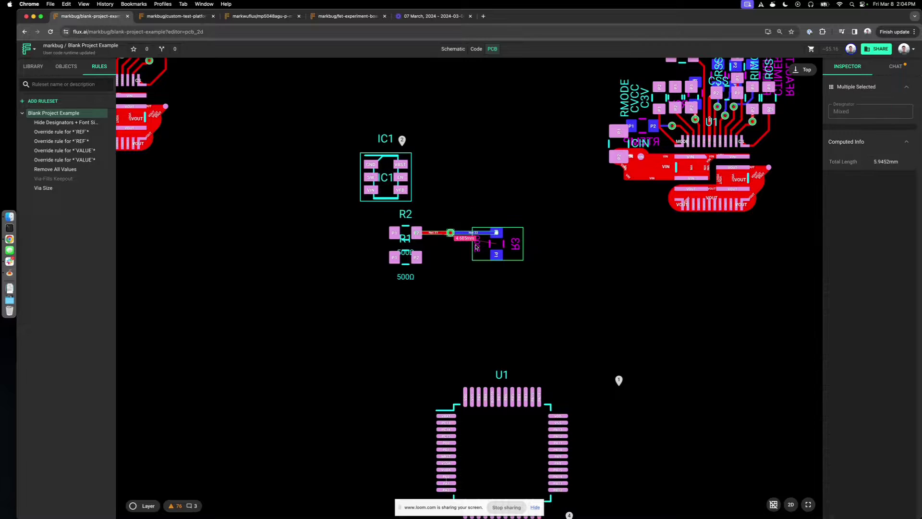
left_click(476, 247)
key("f")
scroll(505, 242, "up", 5)
- Route a 40 mil top copper trace from R3's upper pad to R2's P2 pad and check its width
mouse_move(517, 231)
left_mouse_down()
mouse_move(486, 130)
mouse_move(426, 211)
mouse_move(280, 229)
mouse_move(341, 212)
mouse_move(285, 232)
left_mouse_up()
key("w")
key("w")
key("w")
key("w")
key("w")
key("w")
key("w")
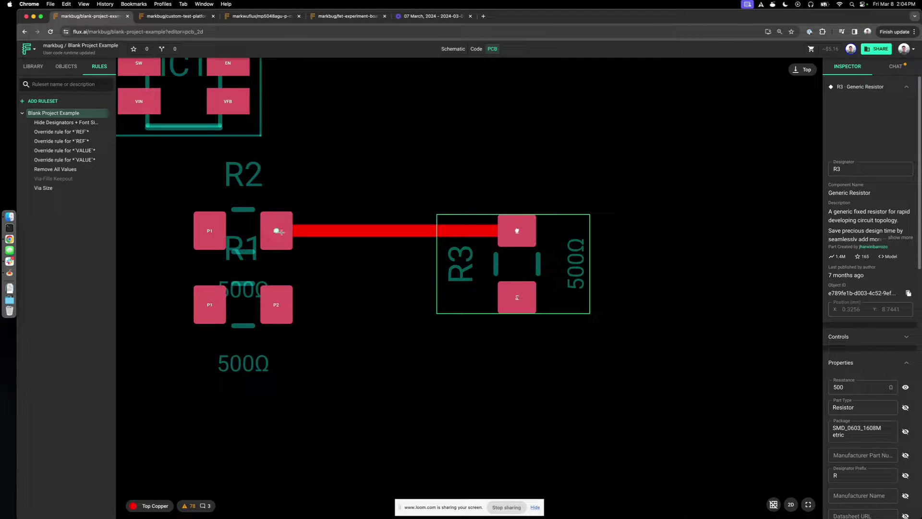
key("w")
left_click(282, 232)
scroll(382, 237, "down", 3)
scroll(383, 235, "up", 4)
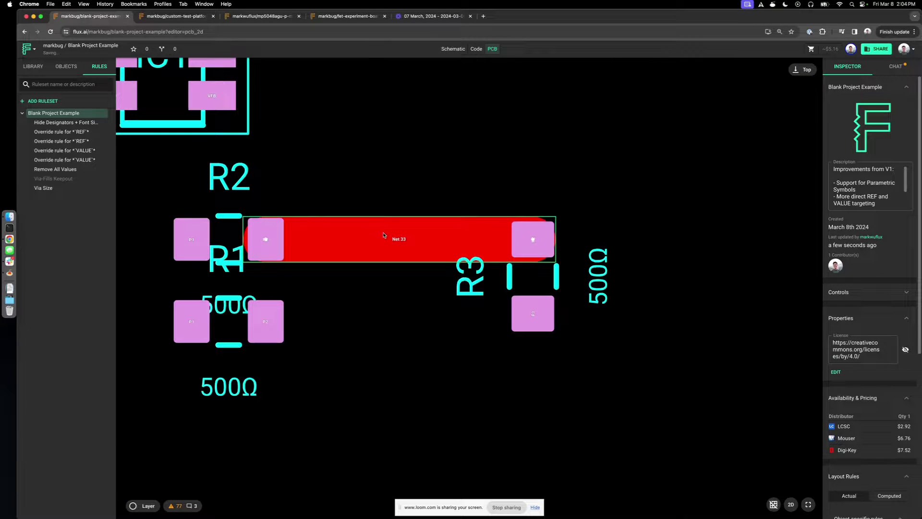
left_click(384, 235)
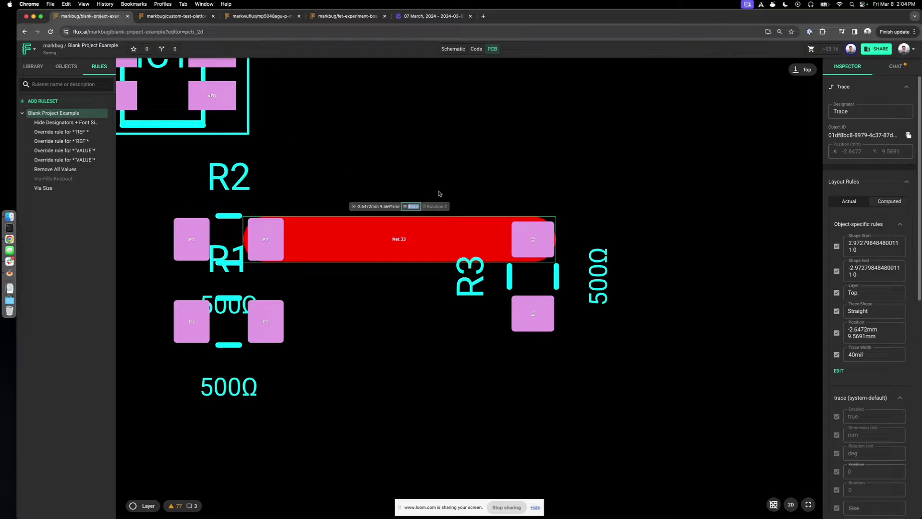
left_click(465, 171)
- Set the preferred trace widths of the Nets container to 6mil, 12mil and 60mil
left_click(66, 66)
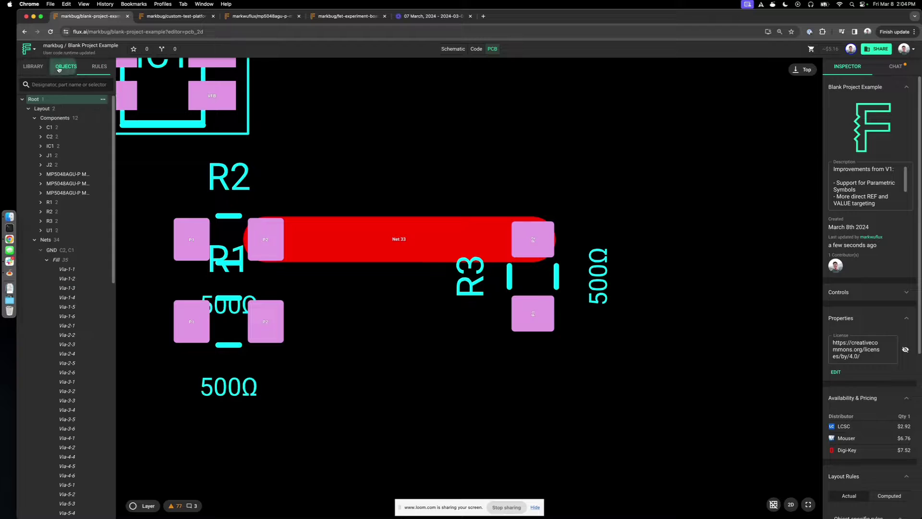
left_click(46, 239)
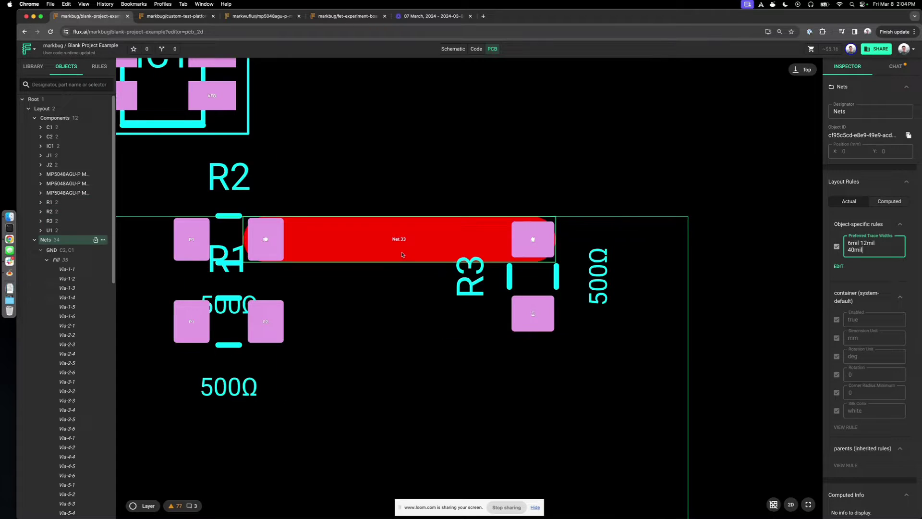
scroll(405, 214, "down", 3)
scroll(405, 214, "up", 3)
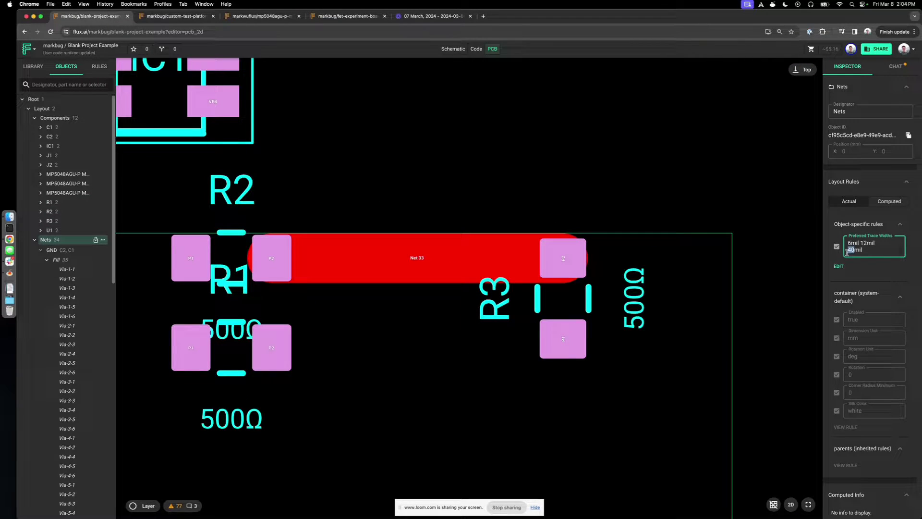
type("60")
left_click(591, 185)
- Delete the trace between R2 and R3 and flip R3 to the bottom side
left_click(431, 251)
key("Delete")
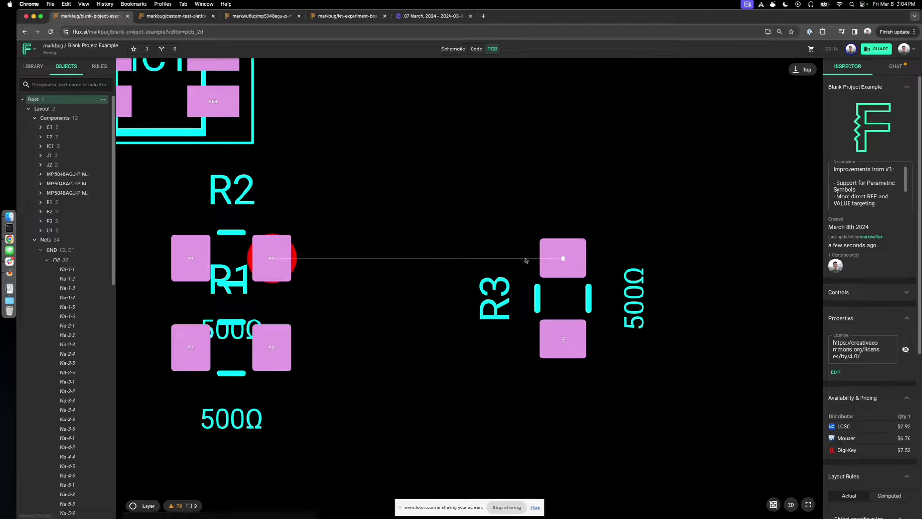
left_click(560, 259)
key("f")
- Route a 60 mil bottom copper trace from R3 to a via, and continue it on Top Copper to R2's P2 pad
left_click(562, 259)
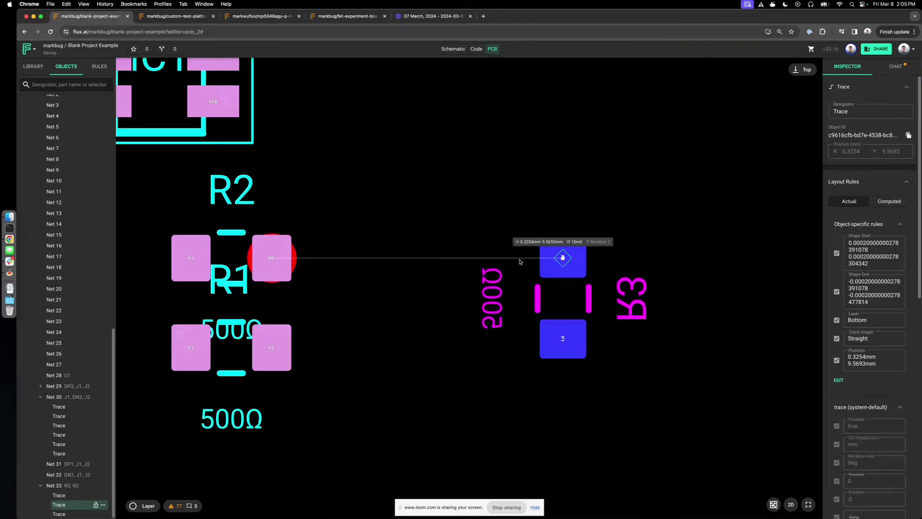
left_click_drag(562, 260, 458, 259)
left_click(459, 259)
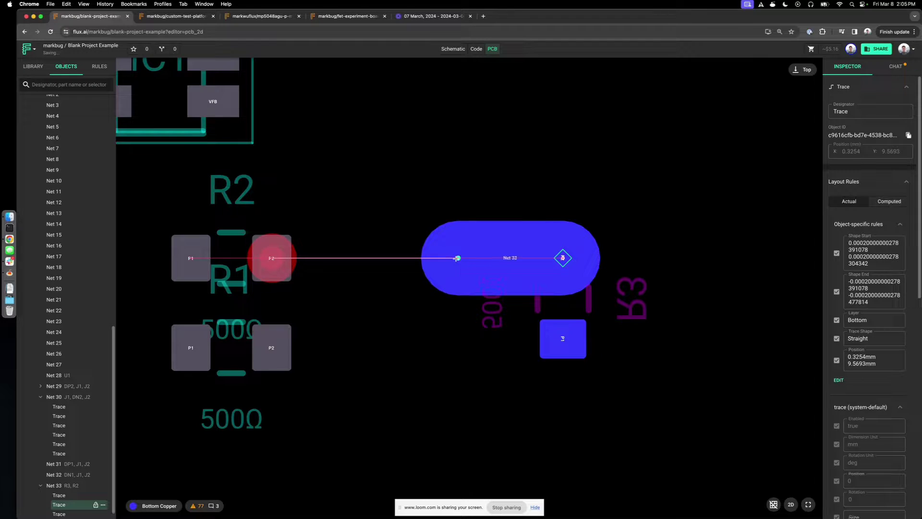
key("v")
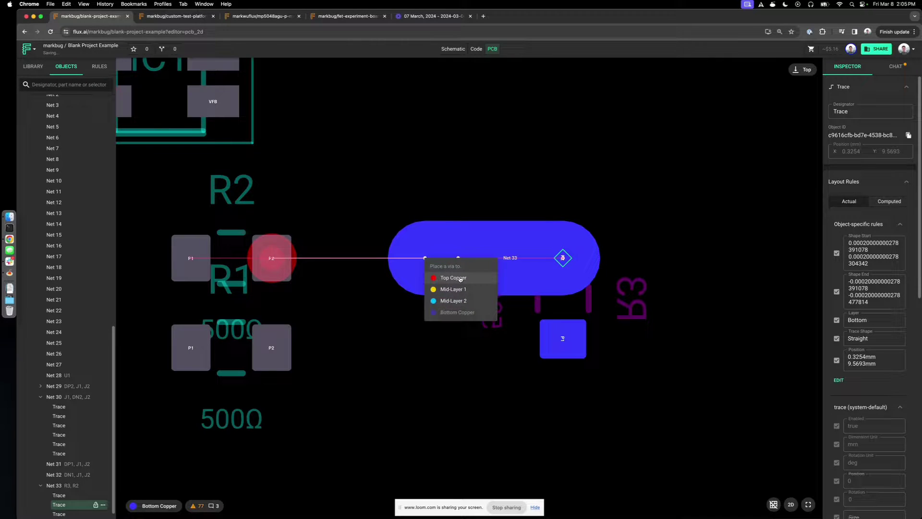
left_click(454, 278)
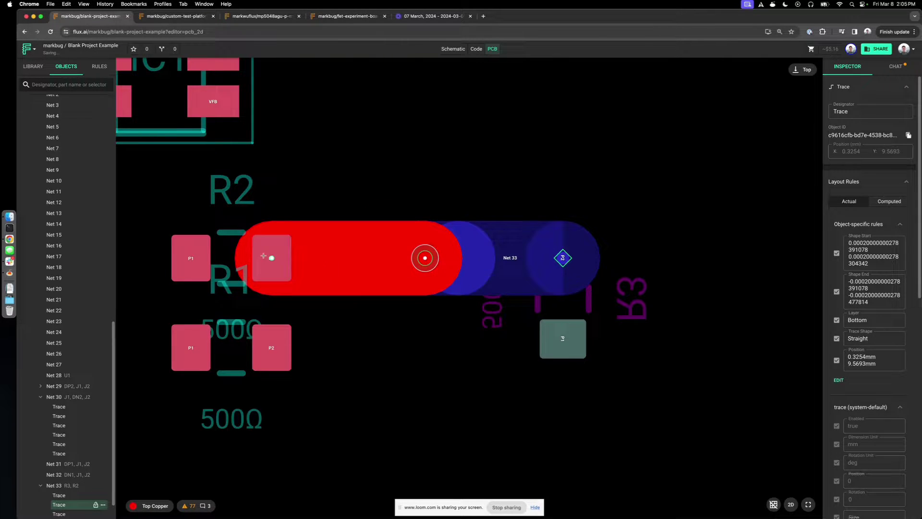
left_click(263, 256)
key("Escape")
scroll(443, 262, "down", 5)
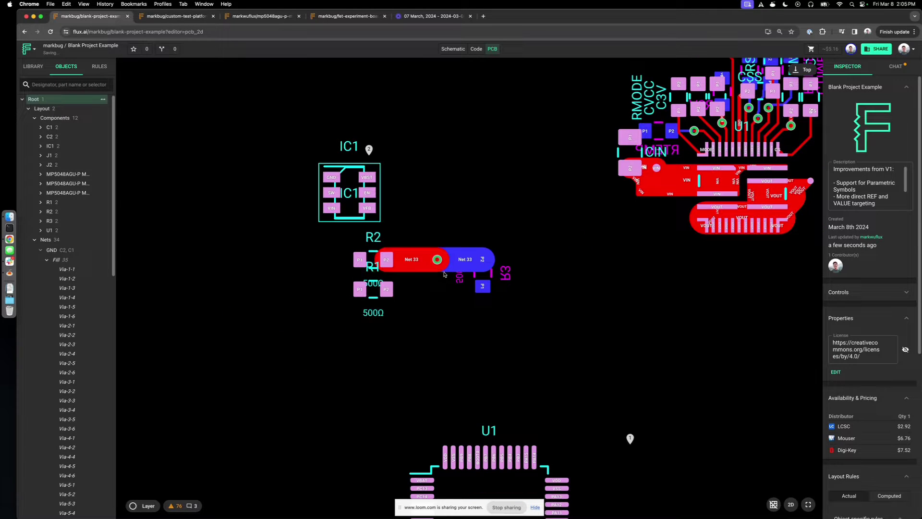
scroll(444, 233, "down", 10)
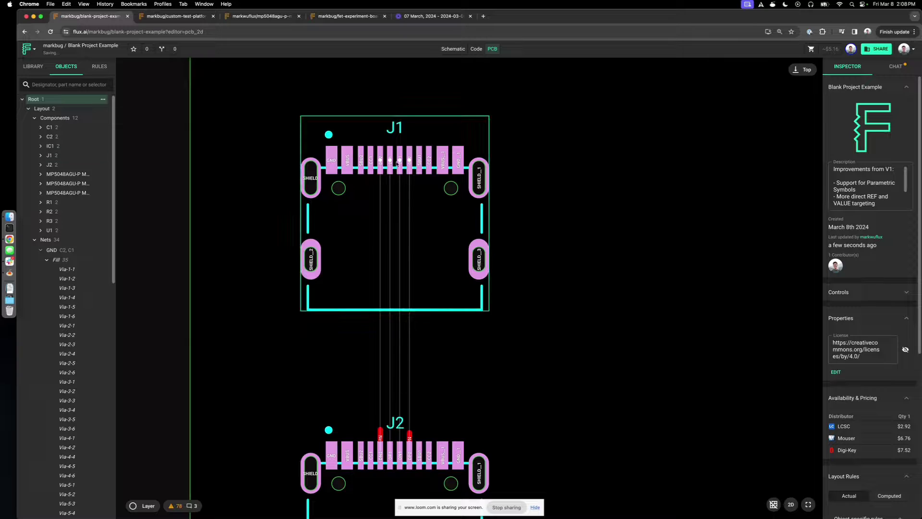
left_click_drag(381, 161, 387, 240)
key("Escape")
- Open J1's connector part and examine the impedance, skew and bus properties of its DN2 and DP2 terminals
left_click(398, 138)
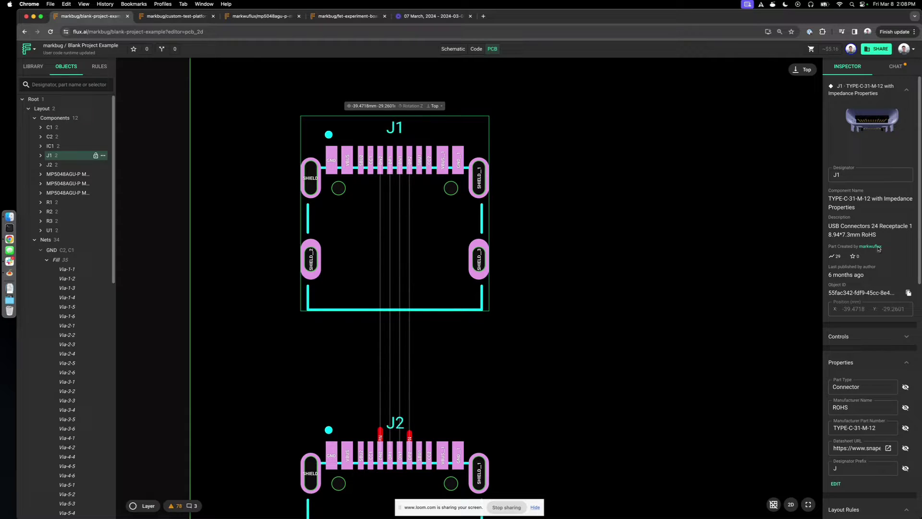
left_click(853, 205, "super")
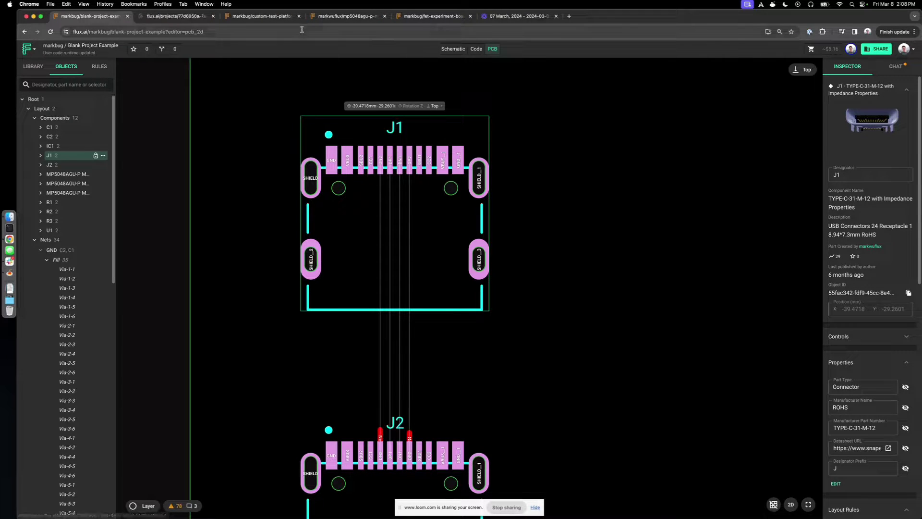
left_click(167, 19)
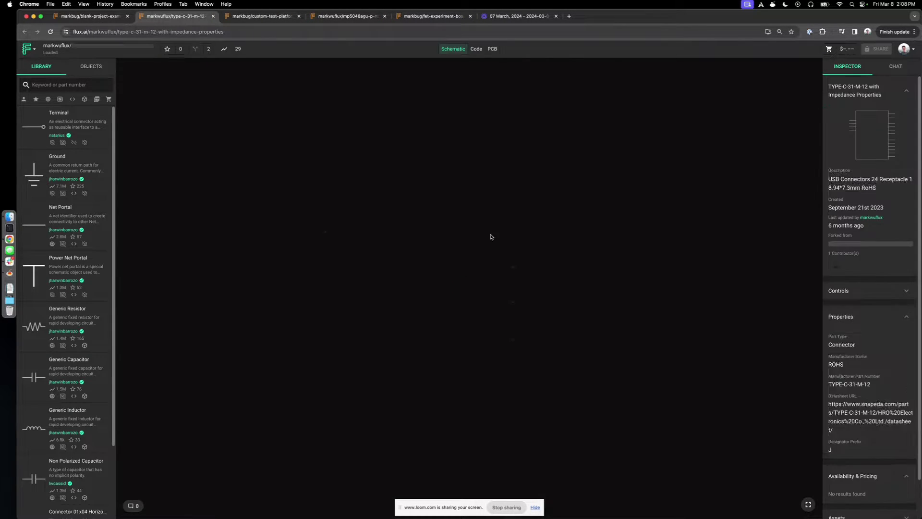
left_click_drag(631, 356, 619, 321)
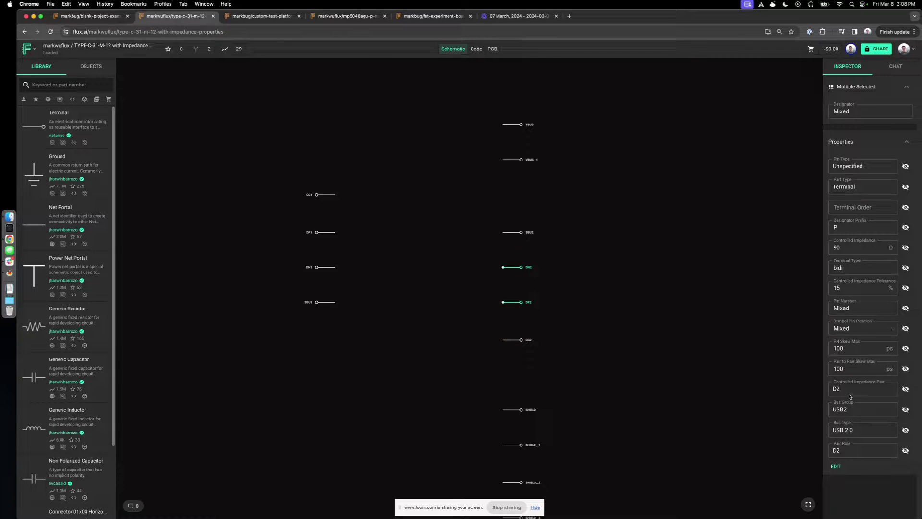
key("super+w")
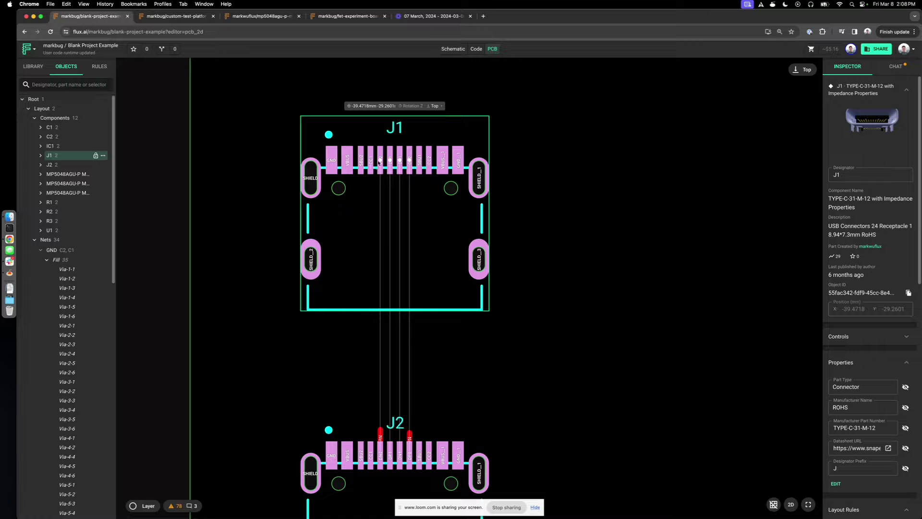
- Route the DN2 and DP2 differential pair on top copper from J1 down to the existing trace ends at J2
left_click(381, 161)
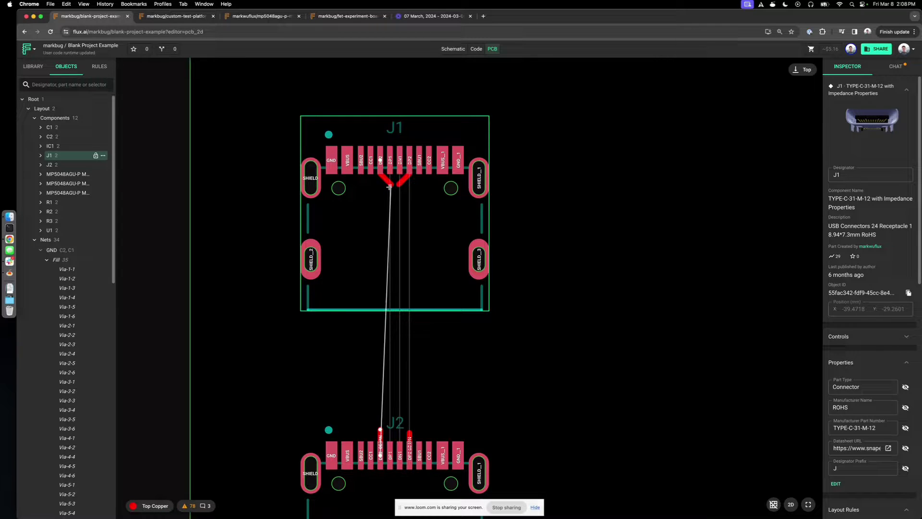
scroll(389, 243, "down", 1)
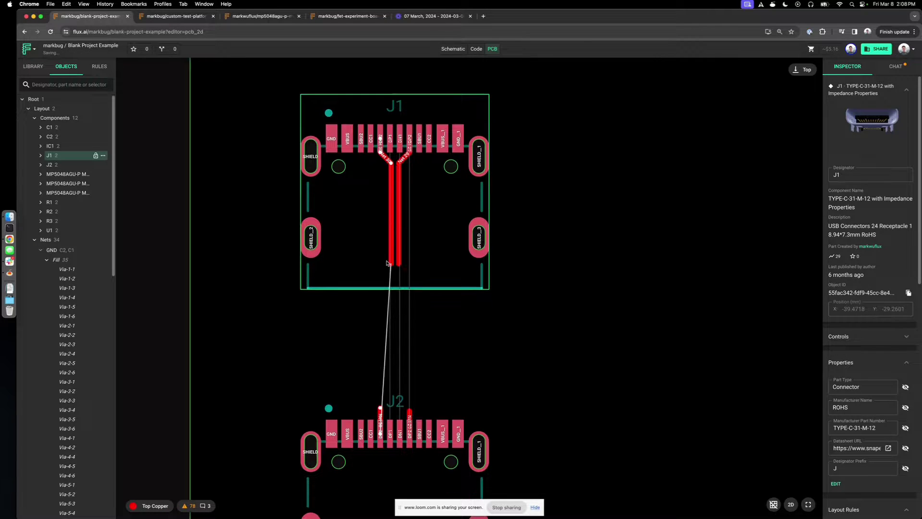
left_click(387, 360)
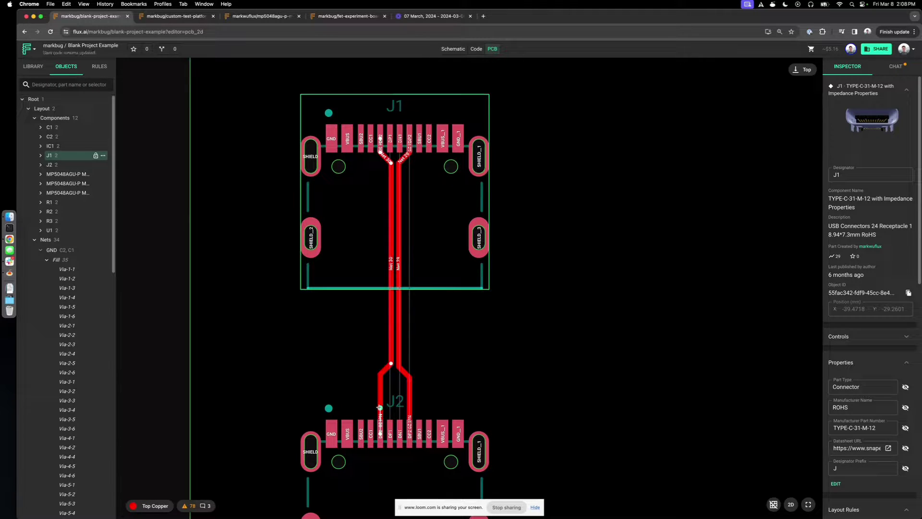
left_click(380, 407)
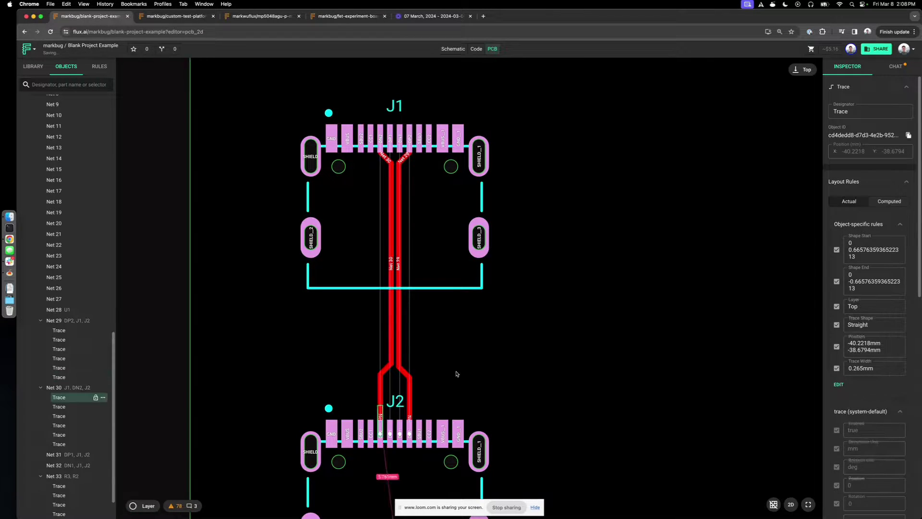
left_click(476, 365)
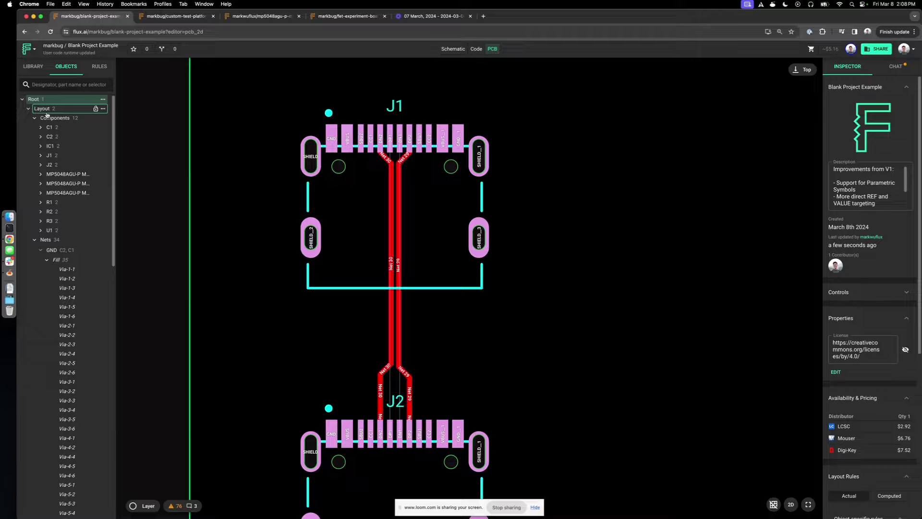
- Examine the available stackup presets for the Layout and the AISLER 4 Layer stackup's layers in the stackup editor
left_click(46, 110)
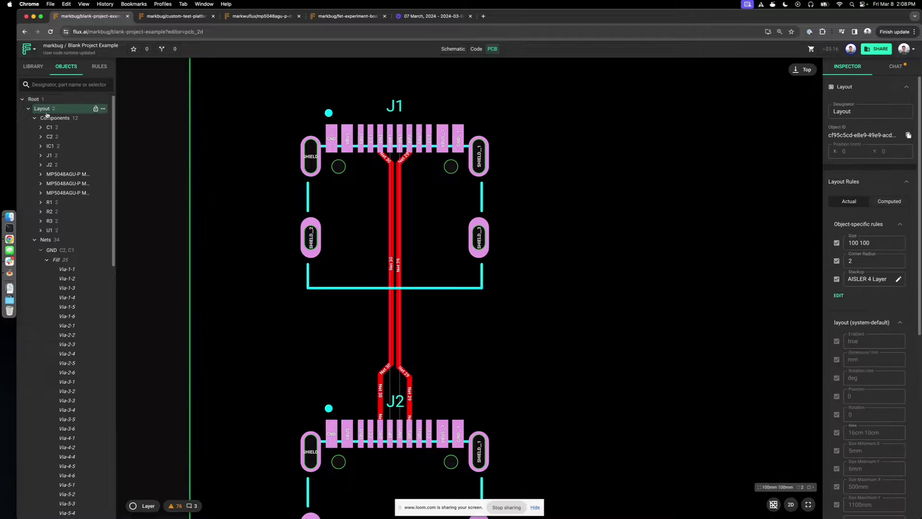
left_click(874, 280)
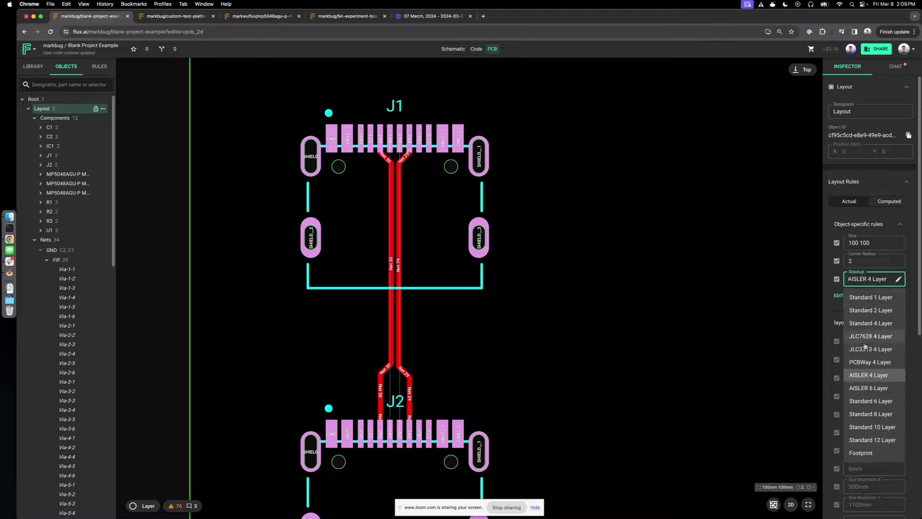
left_click(897, 281)
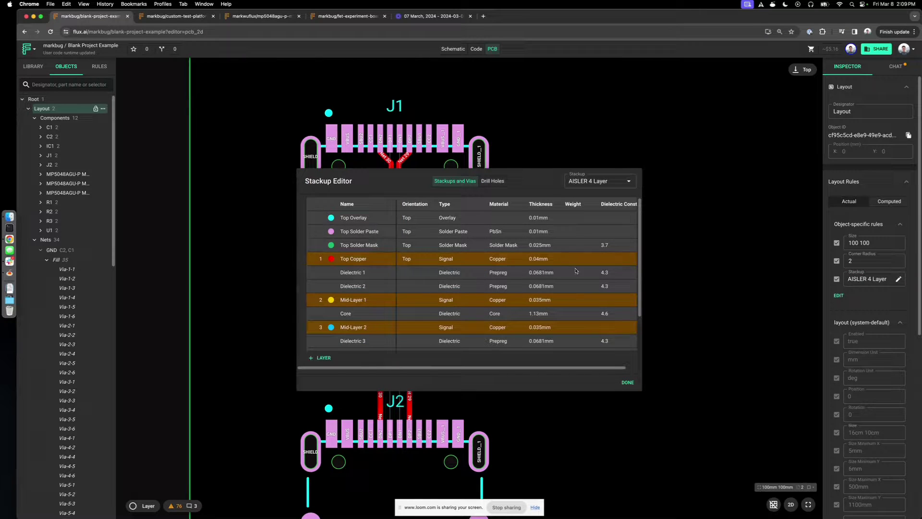
scroll(413, 312, "down", 3)
scroll(413, 332, "up", 3)
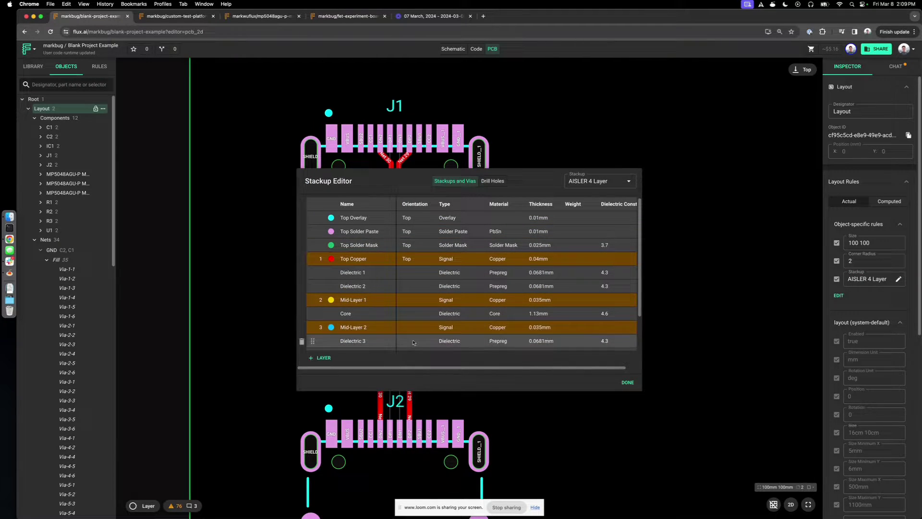
- Examine the remaining layers and the drill hole processes of the AISLER 4 Layer stackup, and close the stackup editor
left_click_drag(399, 374, 413, 370)
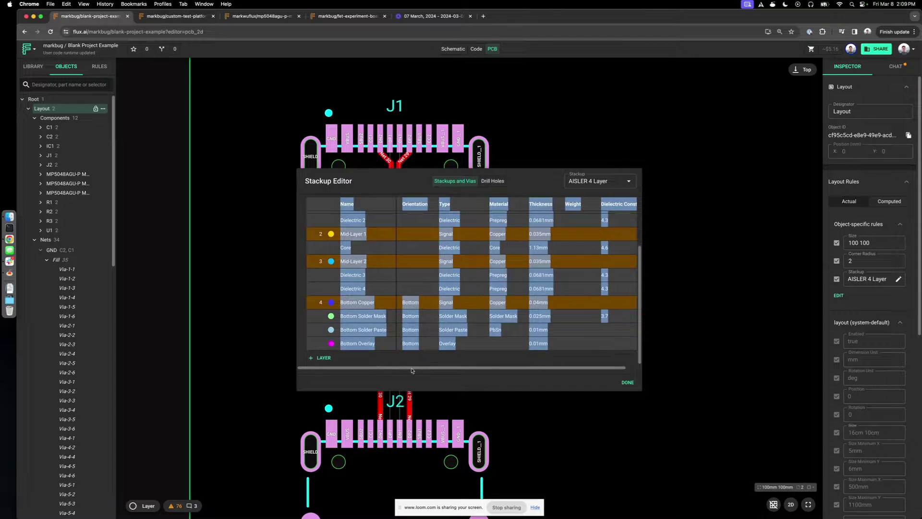
left_click(437, 351)
scroll(413, 322, "up", 3)
scroll(415, 320, "down", 3)
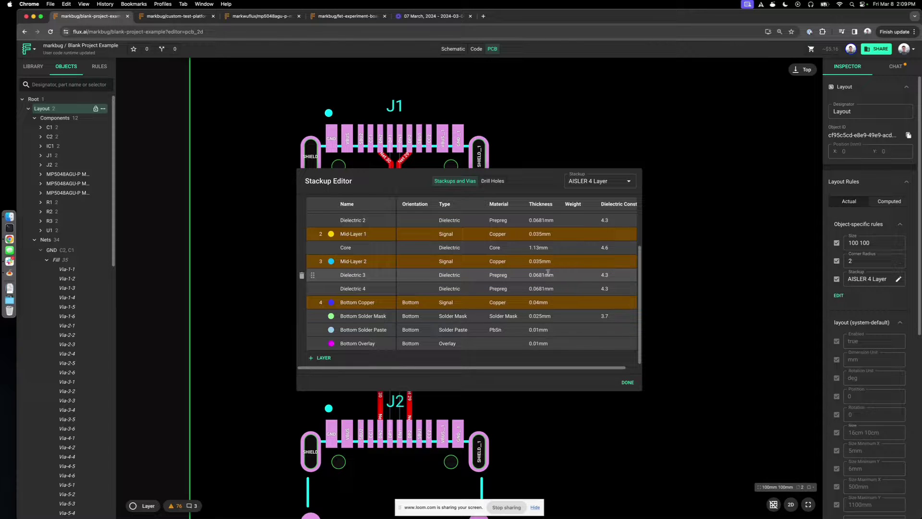
left_click(495, 181)
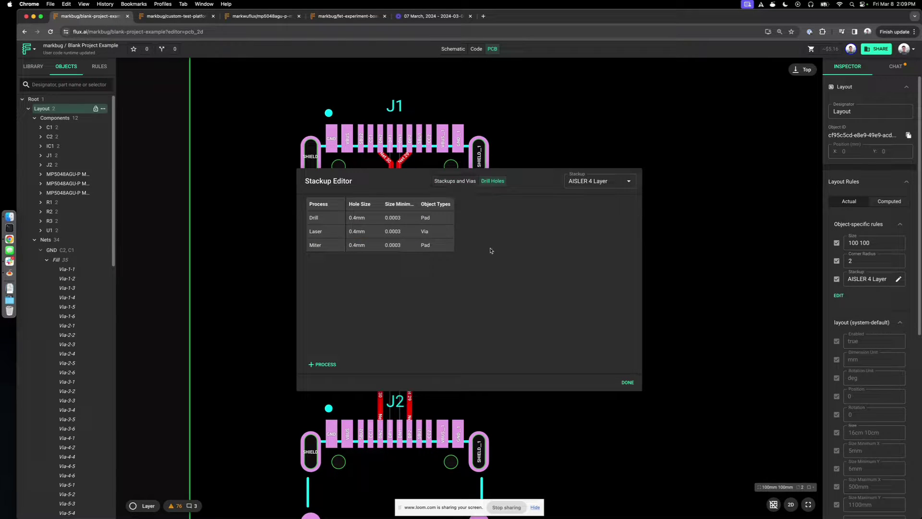
left_click(460, 185)
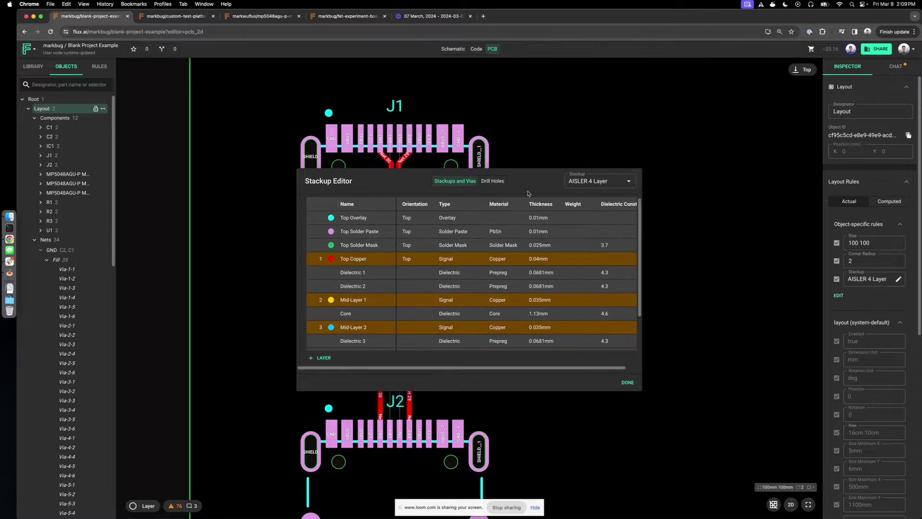
left_click(628, 383)
- Switch to the Custom Test Platform V1 with case board and show its Top Copper fills for inspection, hiding them again at the end
key("ctrl+Tab")
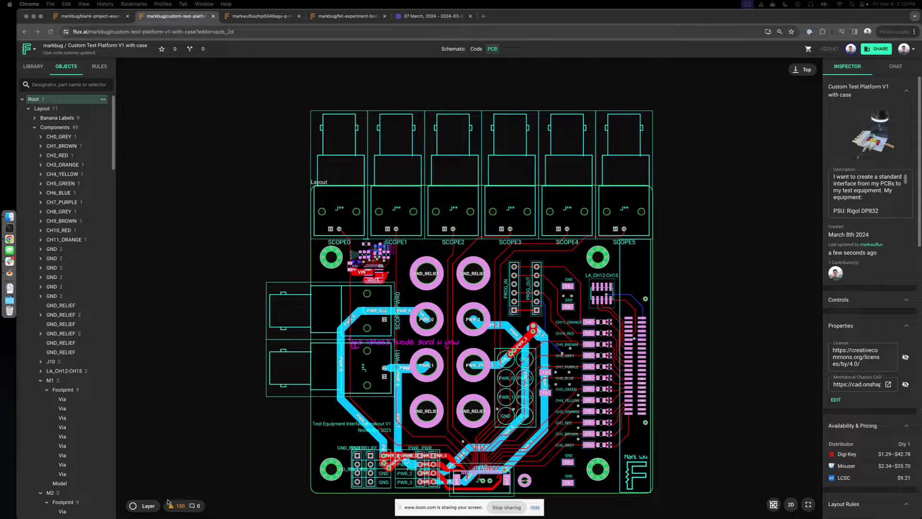
left_click(145, 506)
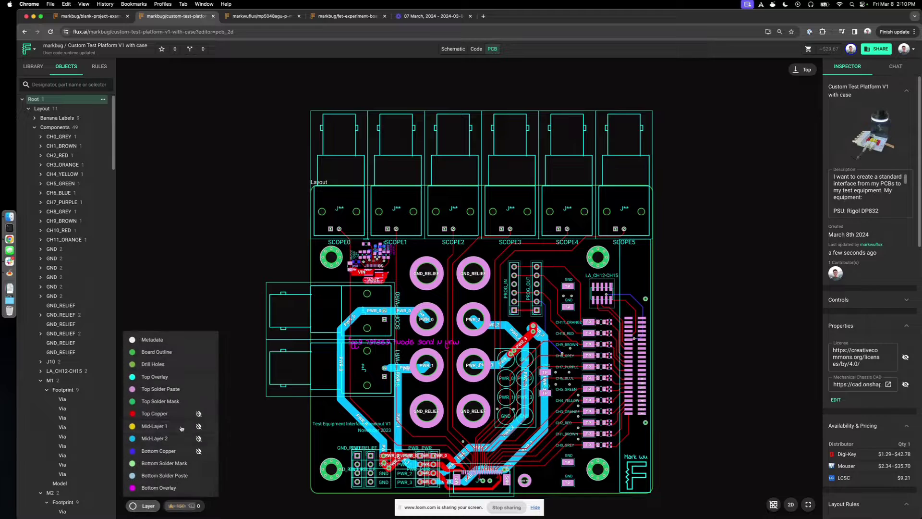
left_click(199, 413)
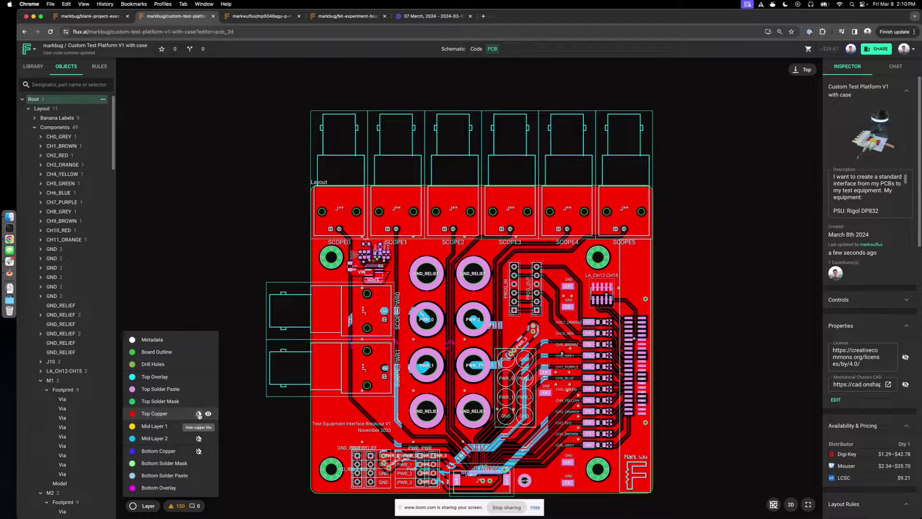
left_click(199, 414)
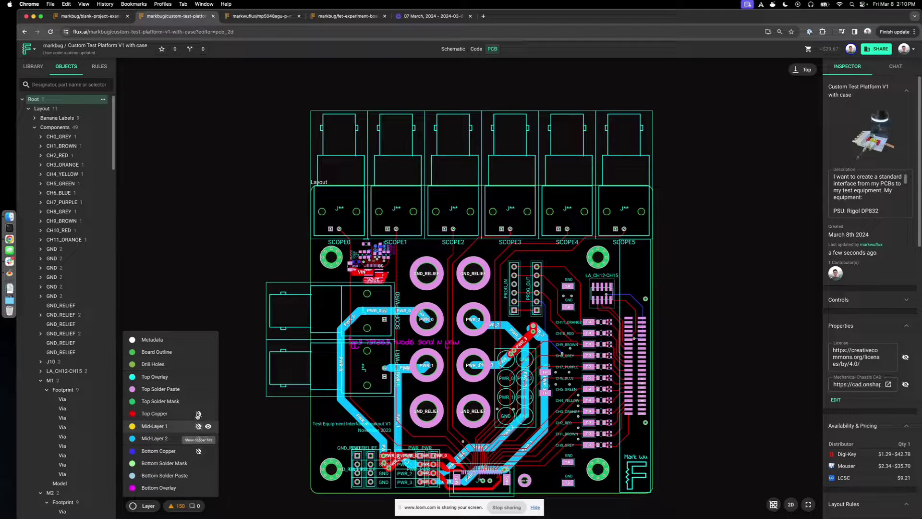
left_click(199, 414)
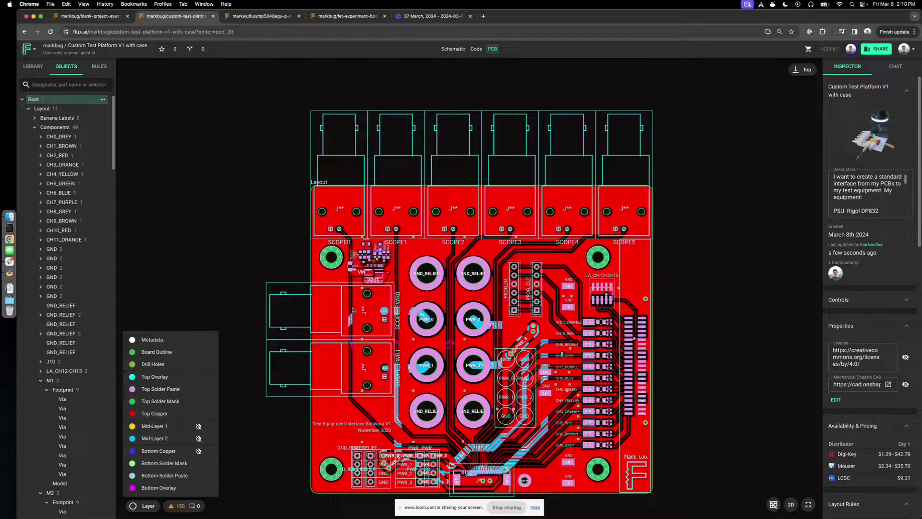
scroll(382, 356, "down", 2)
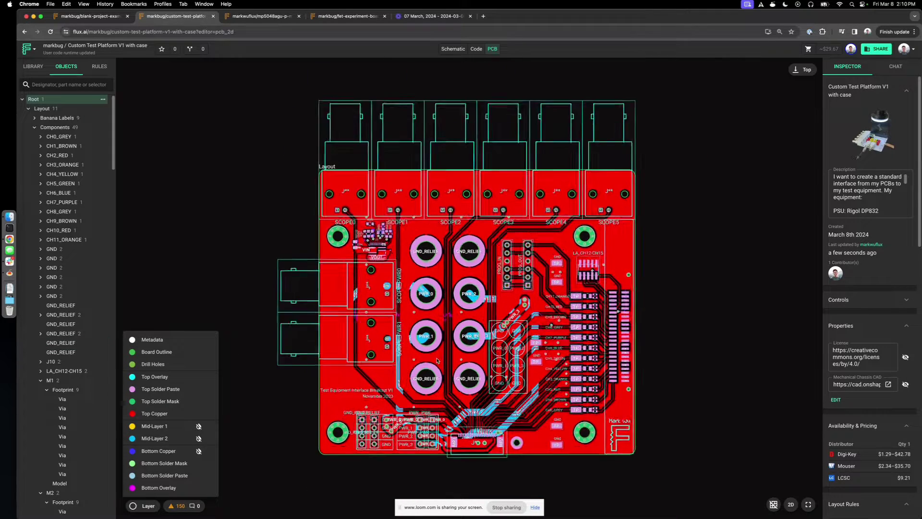
scroll(437, 361, "up", 2)
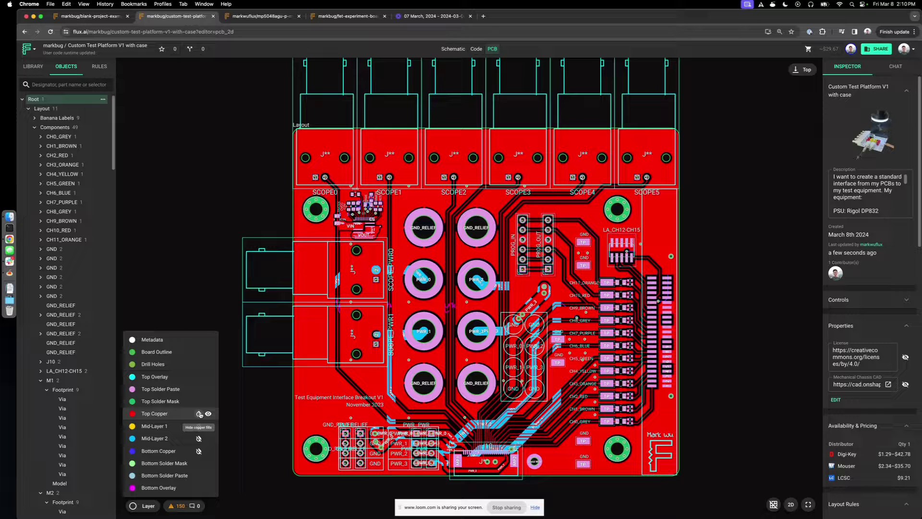
left_click(199, 414)
- Briefly show and hide the copper fills of Mid-Layer 1 and Mid-Layer 2 to inspect them
left_click(198, 426)
left_click(198, 426)
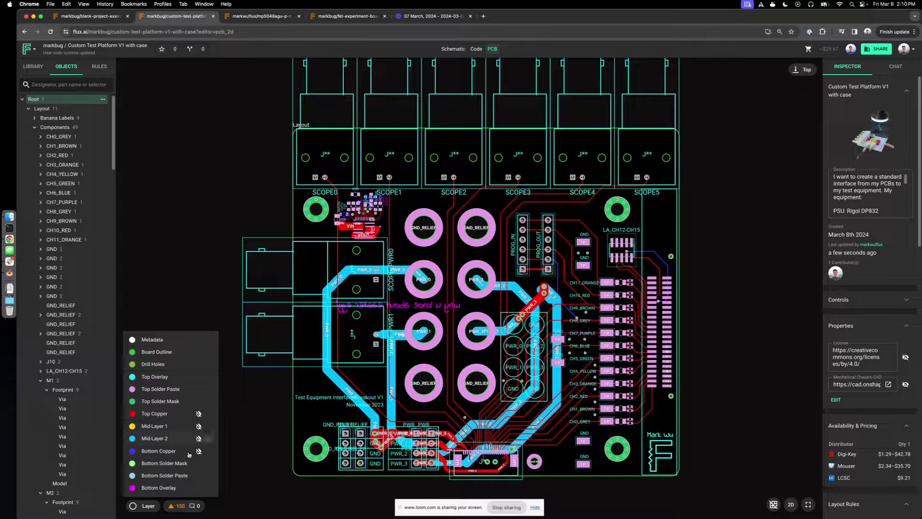
left_click(199, 438)
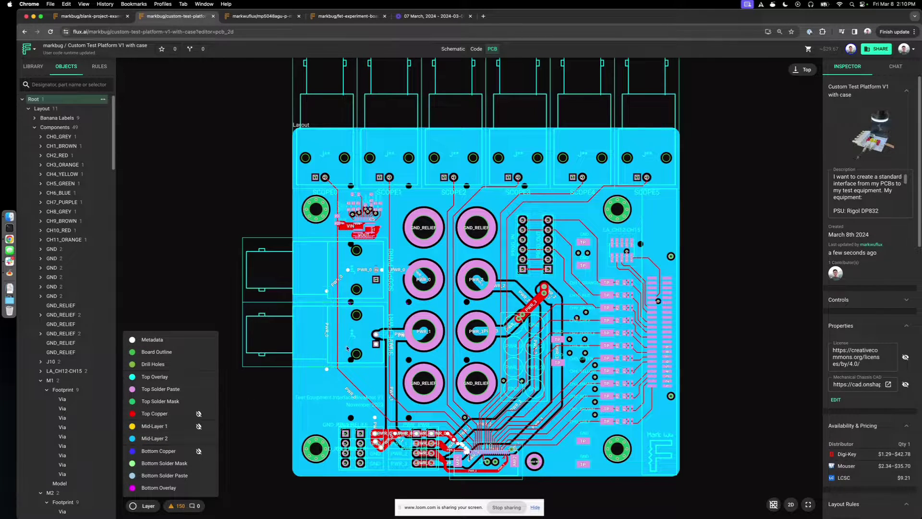
left_click(198, 439)
- Find the PWR_0 net, and examine its preferred trace widths, connected layers rule and traces on the board
scroll(68, 333, "down", 15)
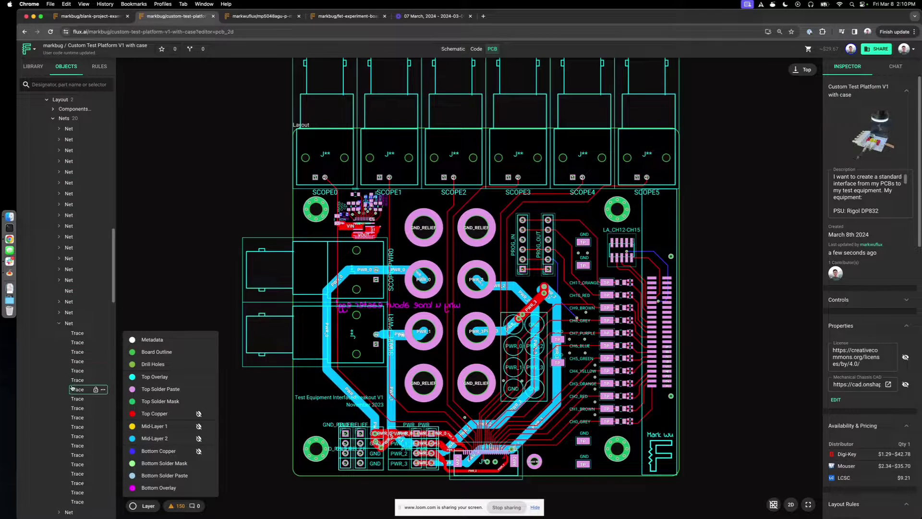
scroll(68, 369, "down", 10)
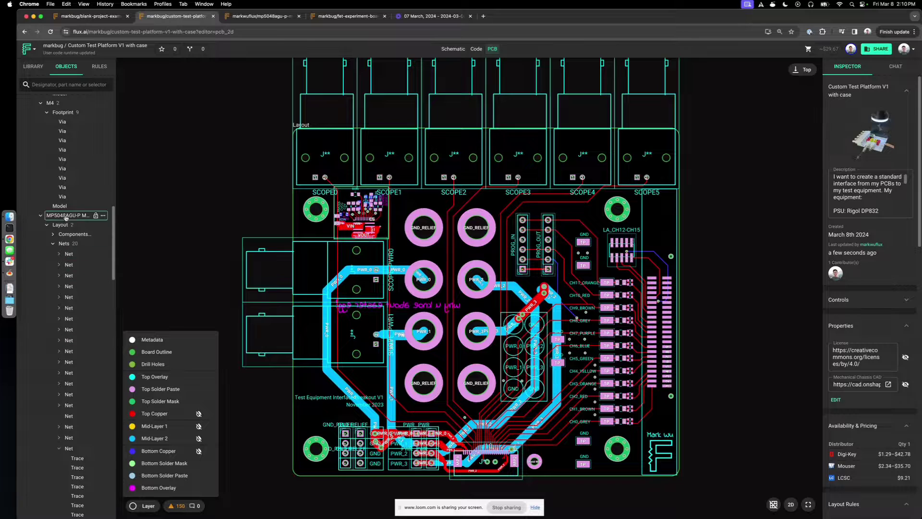
scroll(70, 299, "down", 10)
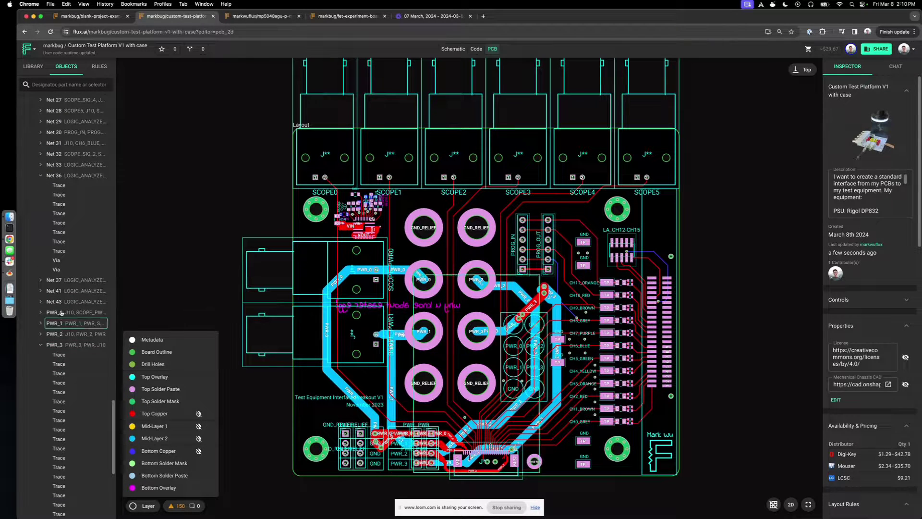
left_click(396, 296)
left_click(872, 406)
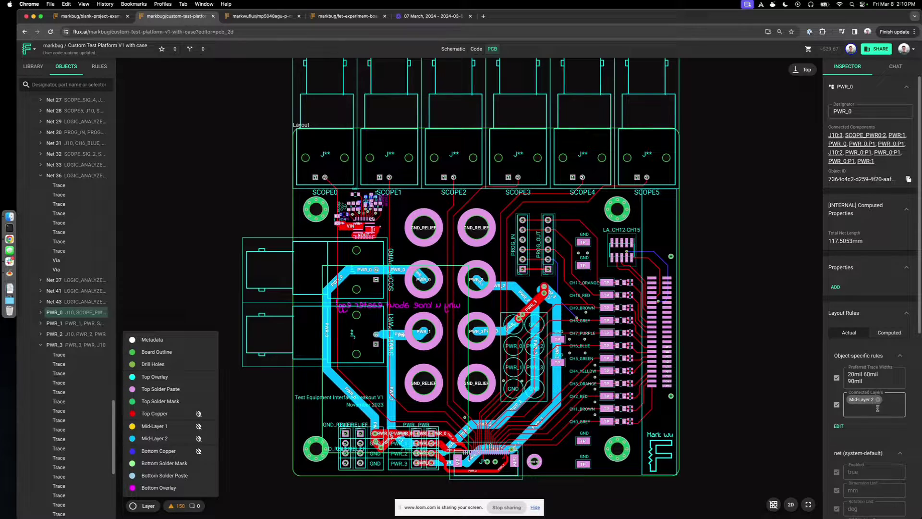
scroll(373, 308, "up", 3)
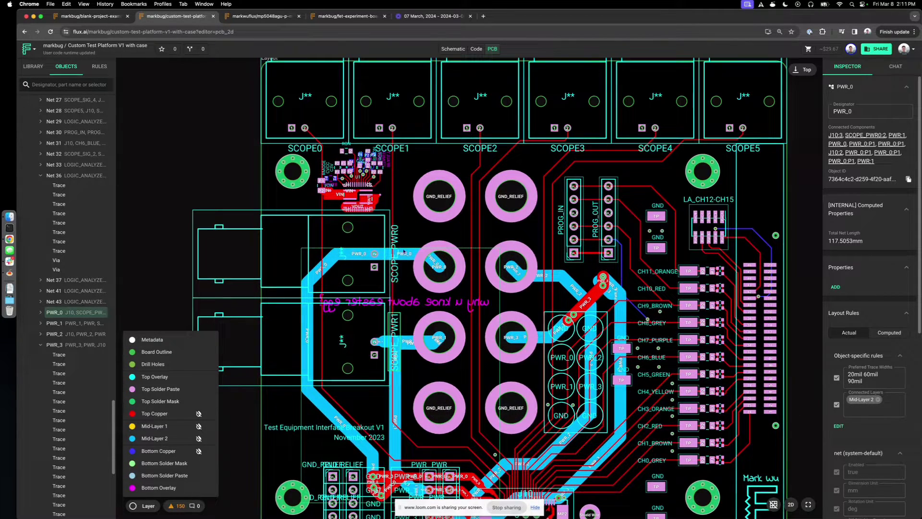
scroll(361, 297, "down", 3)
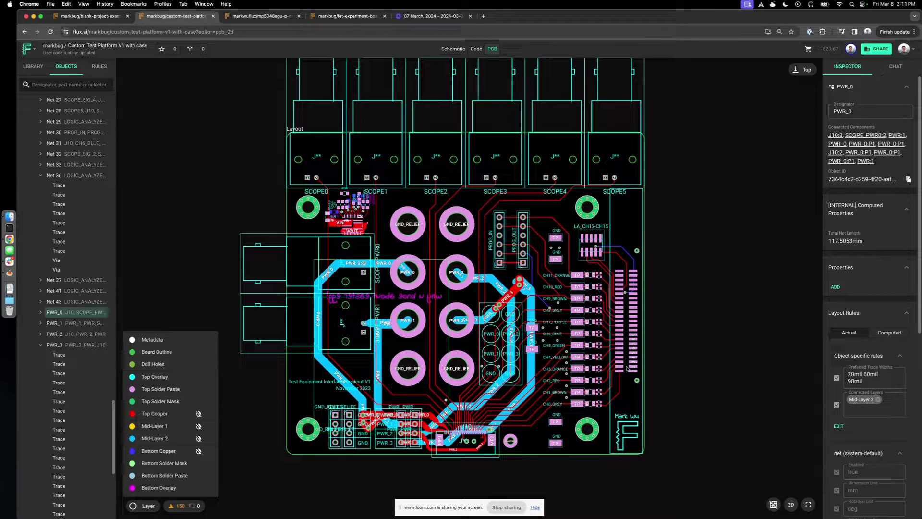
scroll(597, 344, "down", 3)
scroll(560, 257, "up", 3)
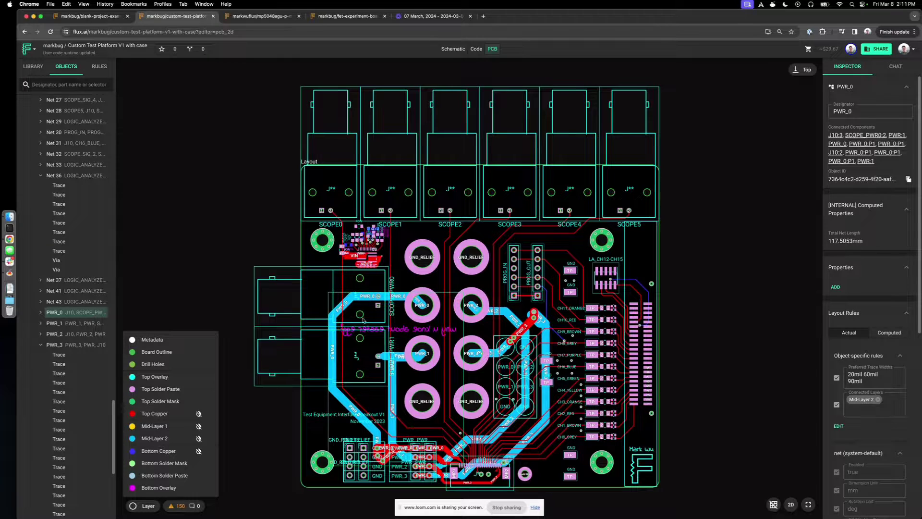
scroll(397, 178, "down", 3)
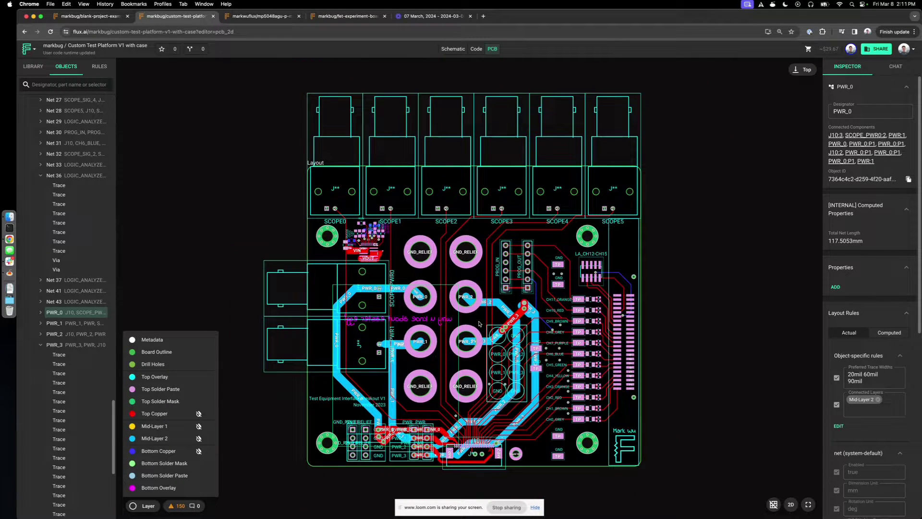
left_click(673, 323)
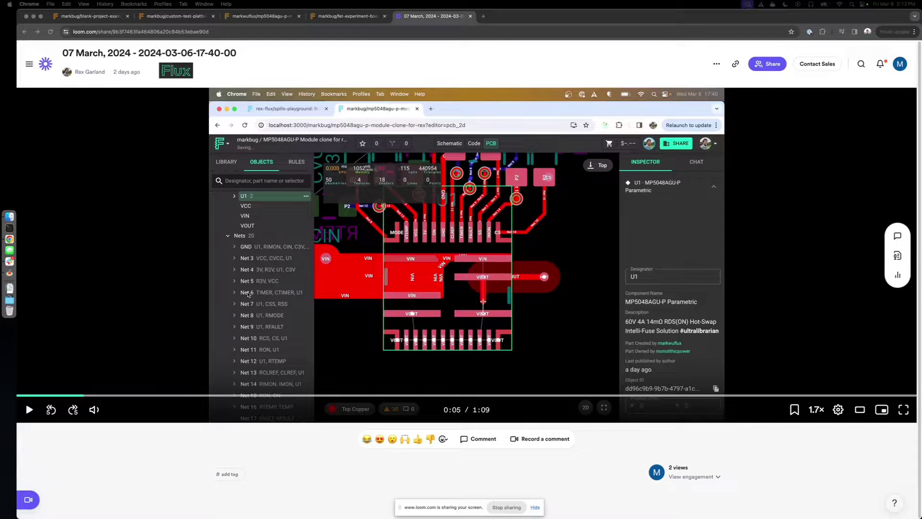
- Play the 07 March, 2024 Loom recording of the MP5048AGU-P module being routed
left_click(251, 289)
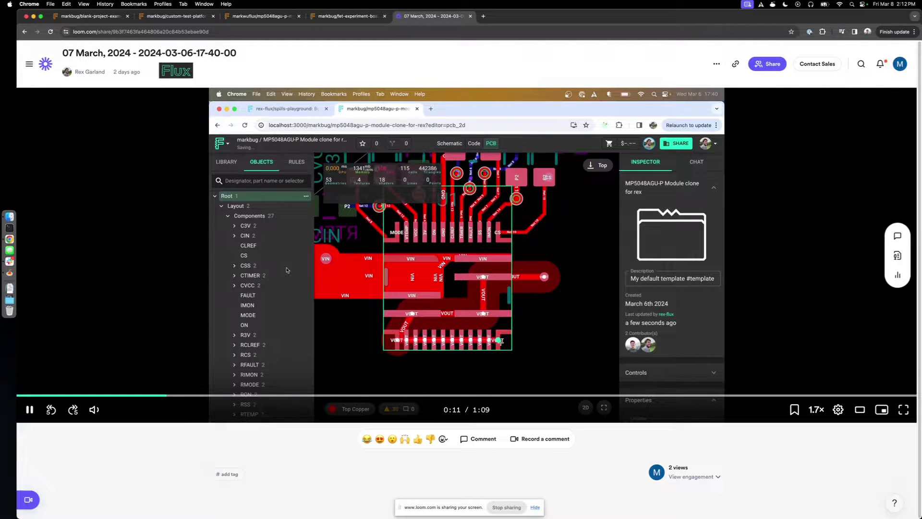
left_click(332, 291)
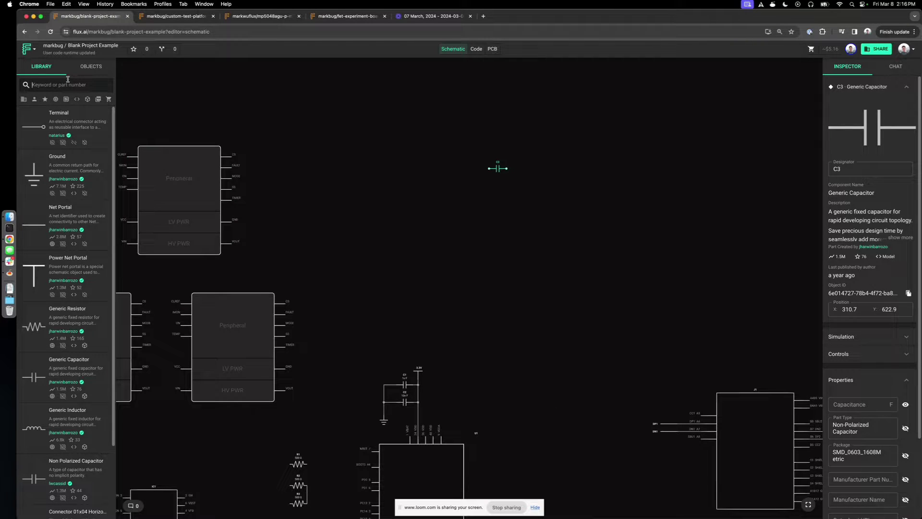
- Search the library for mp50, place the MP5048AGU-P in the schematic, and move its U2 footprint beside C3 on the PCB
type("mp504")
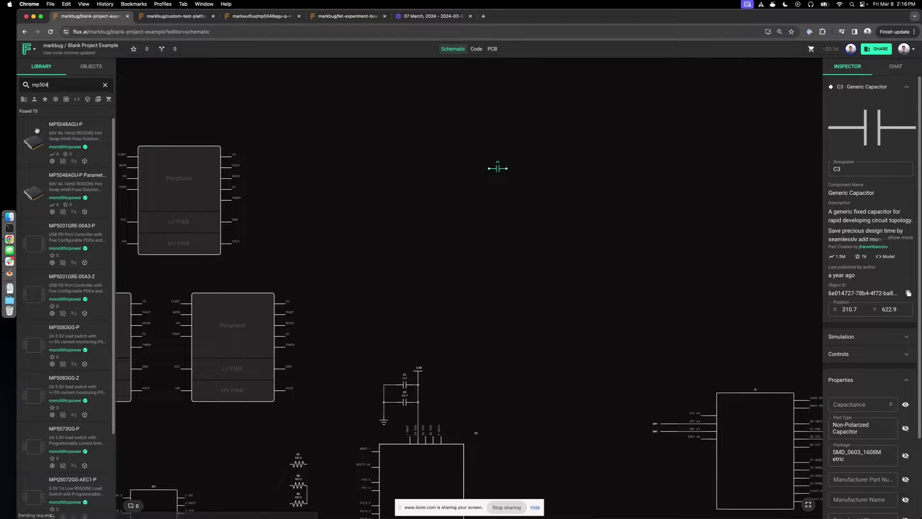
left_click_drag(70, 129, 414, 167)
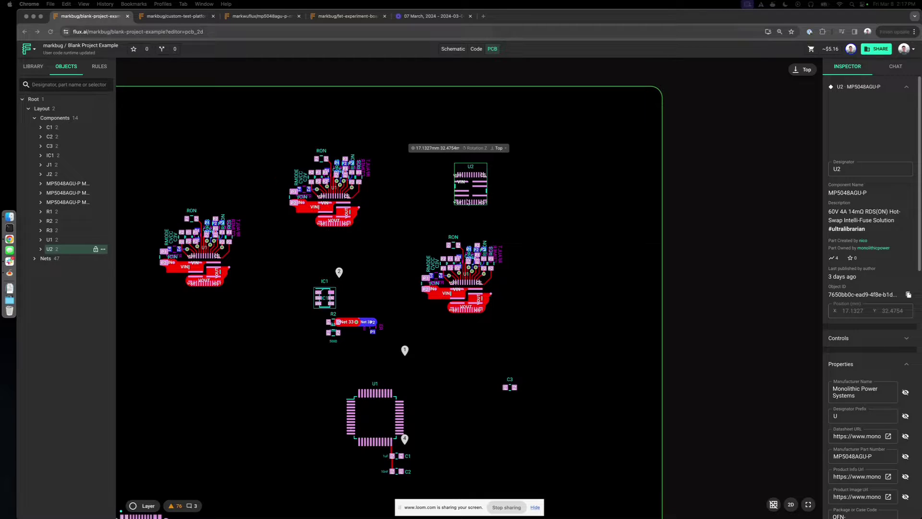
left_click_drag(467, 190, 480, 389)
- Rotate capacitor C3 to vertical, place it at U2's upper-right corner, and deselect it
scroll(498, 384, "up", 5)
left_click(541, 357)
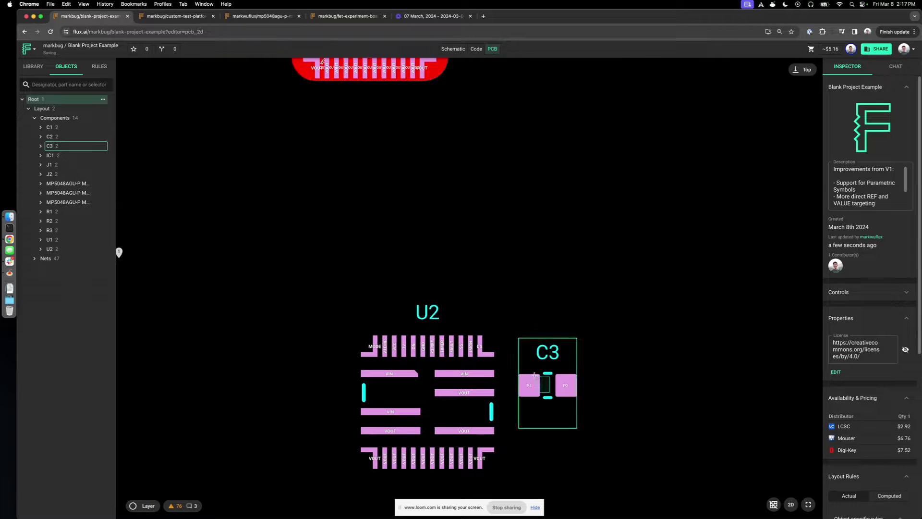
mouse_move(540, 357)
left_mouse_down()
mouse_move(536, 336)
mouse_move(526, 348)
mouse_move(533, 352)
left_mouse_up()
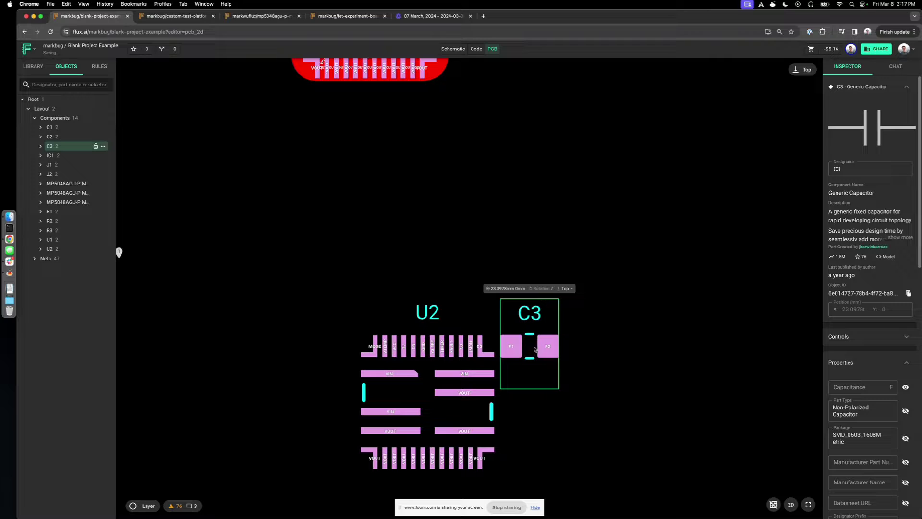
key("r")
left_click_drag(529, 358, 512, 336)
scroll(446, 309, "down", 2)
scroll(445, 310, "down", 1)
left_click(512, 361)
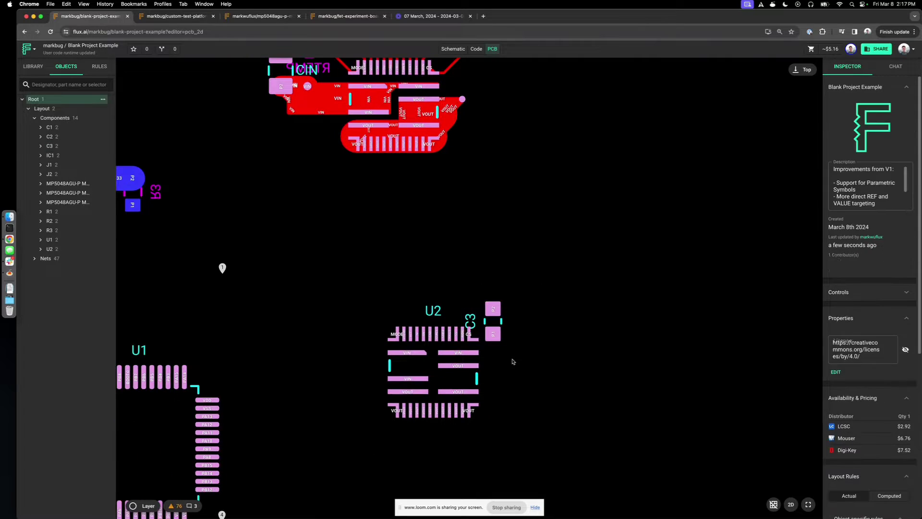
scroll(445, 297, "down", 5)
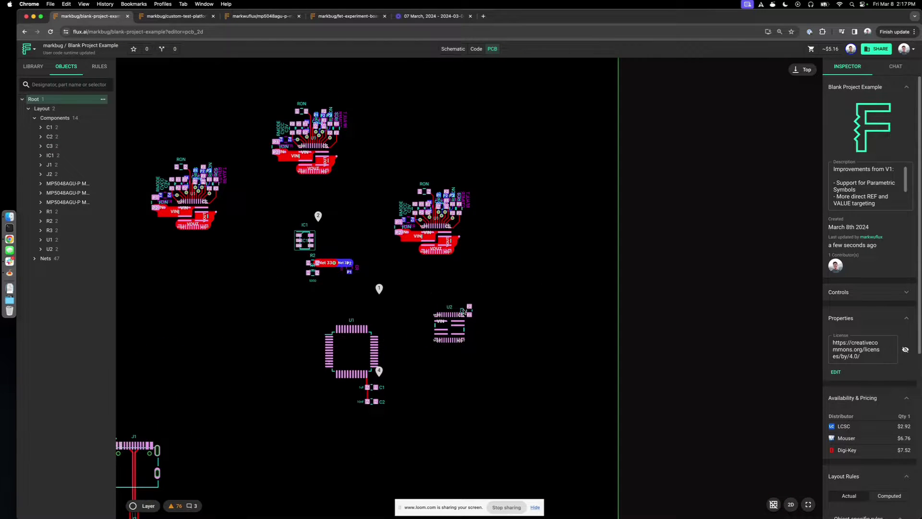
scroll(464, 311, "down", 2)
- On the Custom Test Platform V1 with case board, move the SCOPE1, SCOPE2 and SCOPE4 connectors upward out of their row
key("ctrl+Tab")
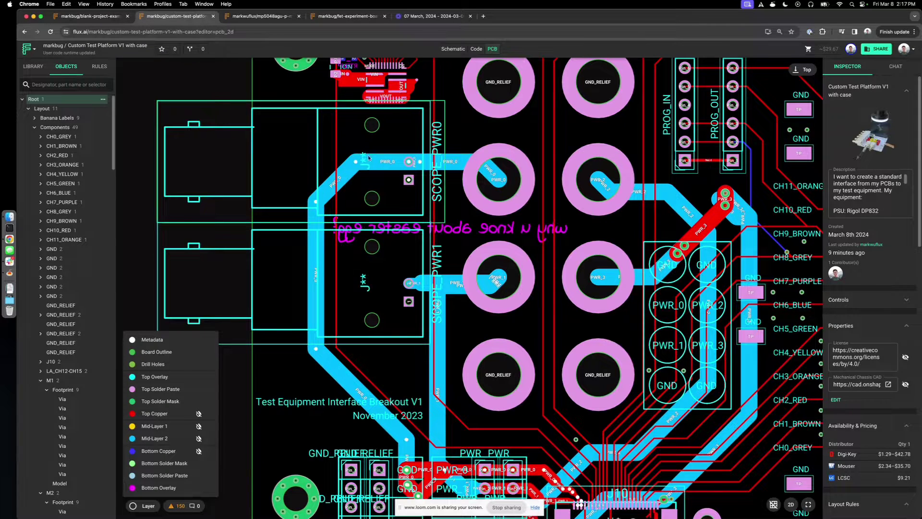
scroll(368, 158, "down", 5)
scroll(457, 140, "up", 2)
left_click_drag(456, 140, 587, 173)
left_click(437, 152)
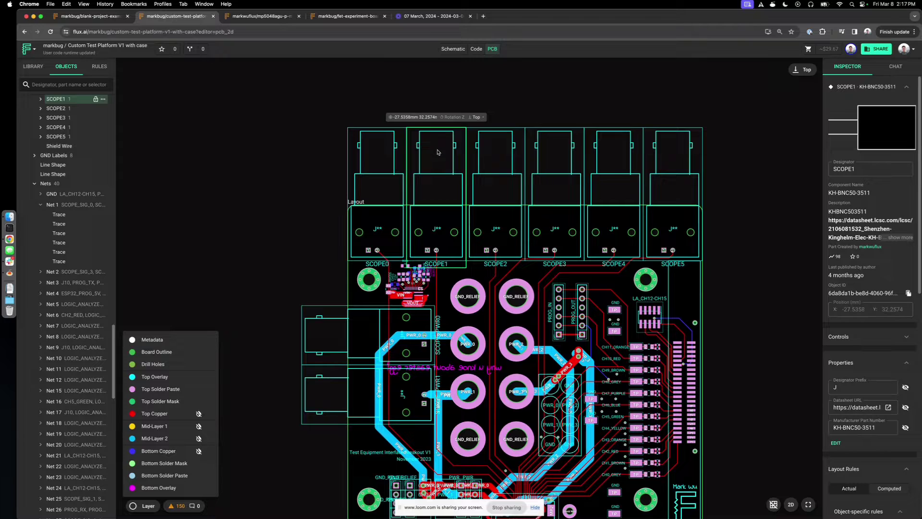
left_click_drag(424, 155, 401, 157)
left_click_drag(500, 154, 526, 158)
left_click_drag(585, 100, 630, 155)
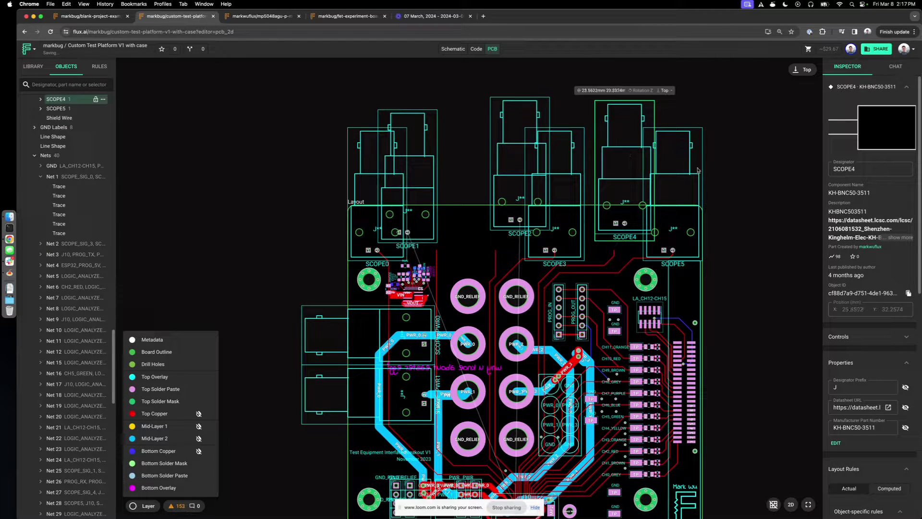
- Select the six SCOPE0 to SCOPE5 connectors along the board's upper edge and space them evenly in the horizontal direction
left_click_drag(729, 166, 328, 145)
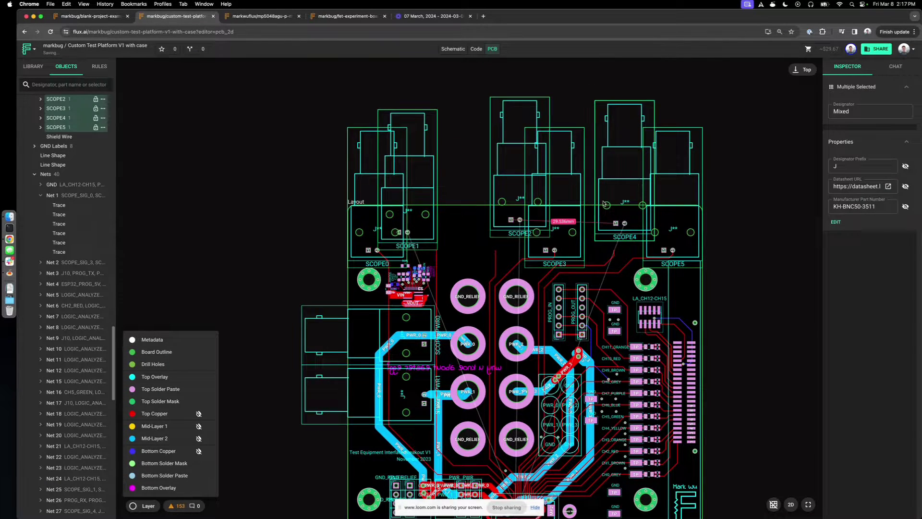
right_click(663, 152)
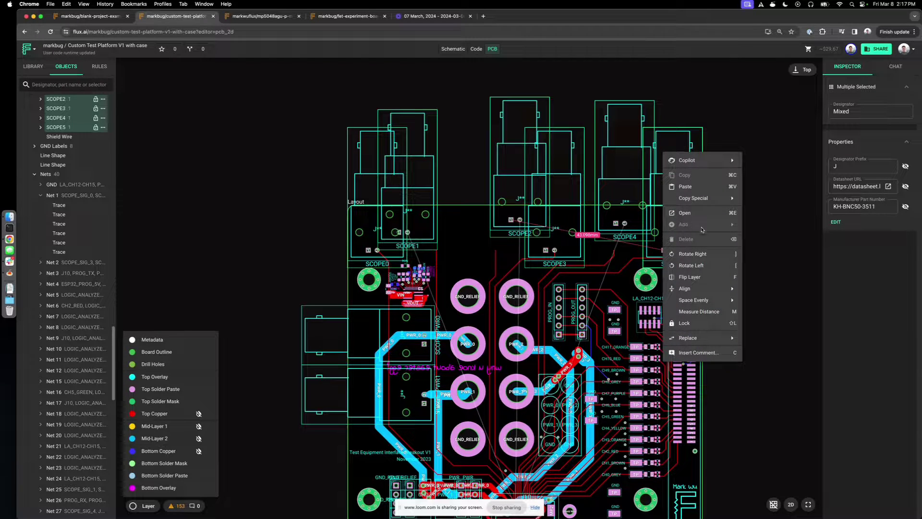
mouse_move(717, 304)
left_click(783, 294)
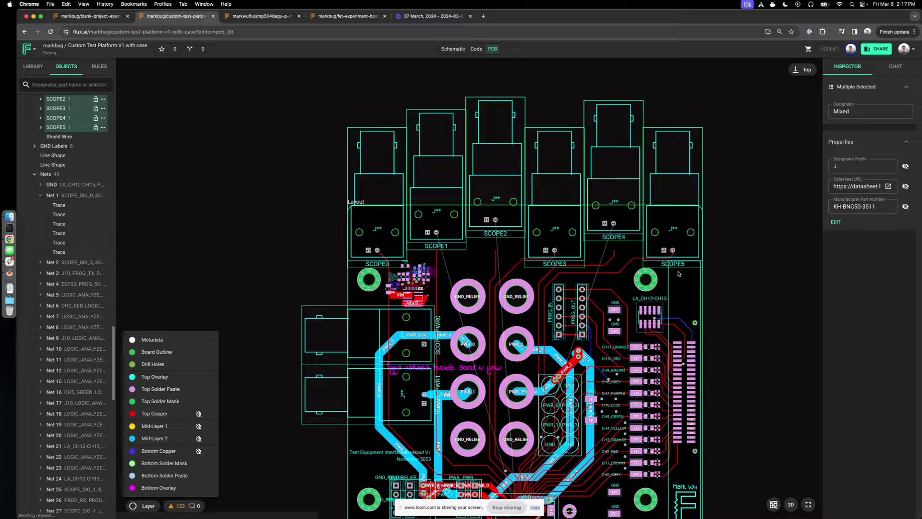
- Align the selected SCOPE connectors along their bottom edges
right_click(491, 177)
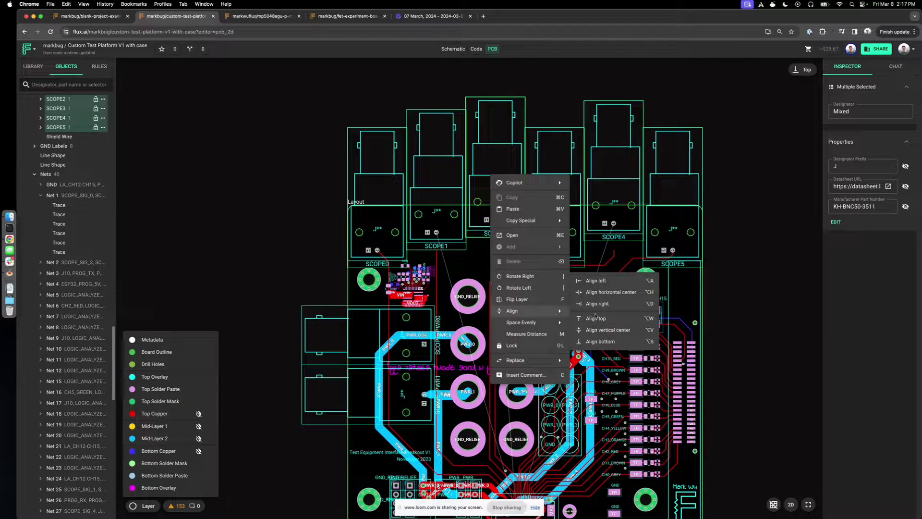
mouse_move(558, 311)
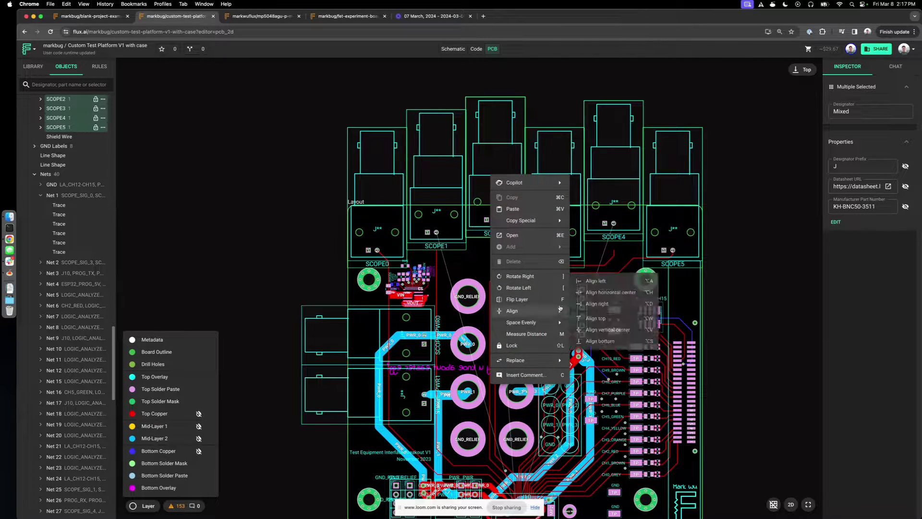
left_click(600, 341)
left_click(469, 241)
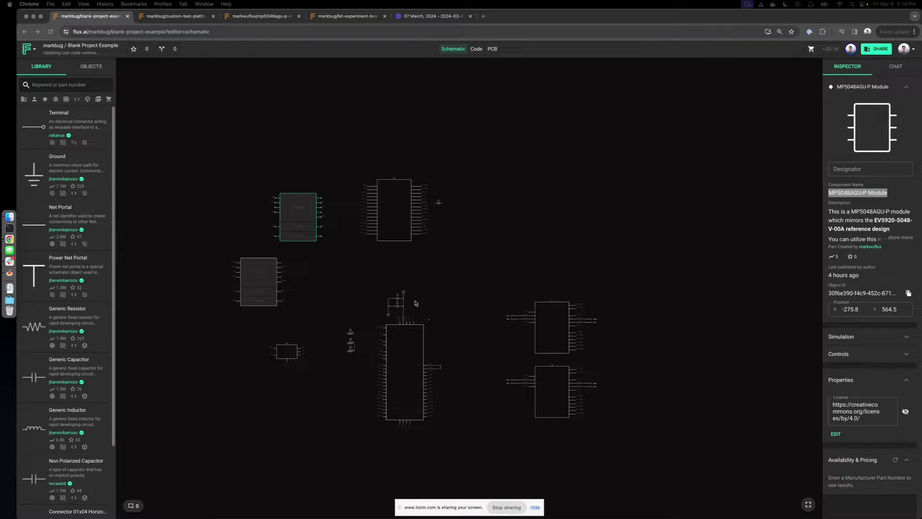
- In the Blank Project Example schematic, search the library for MP5048AGU-P Module and place a third copy beside the existing two
left_click(72, 85)
type("MP5048AGU-P Module")
left_click_drag(46, 144, 232, 212)
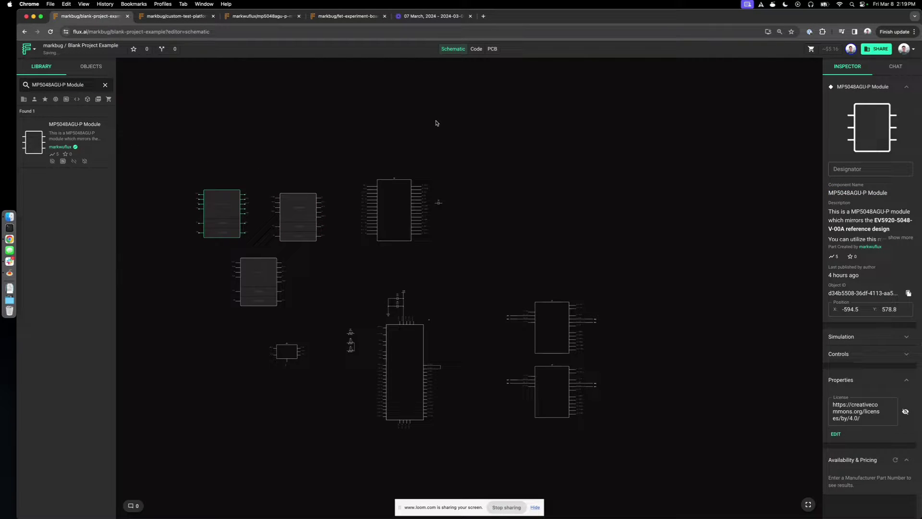
- On the PCB, move the new MP5048AGU-P module inside the board outline, beside the upper existing module at about 8.85 mm, 26.89 mm
left_click(492, 48)
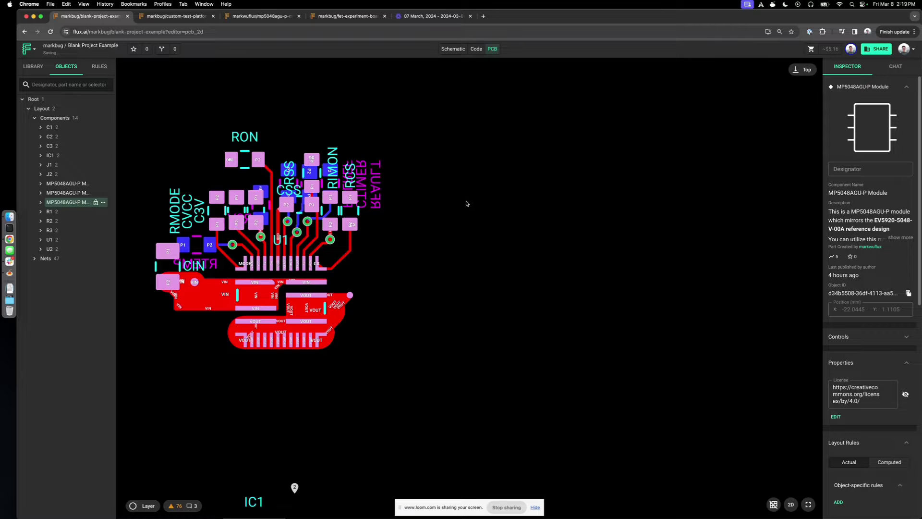
scroll(441, 270, "down", 5)
left_click_drag(381, 316, 461, 238)
scroll(437, 242, "up", 3)
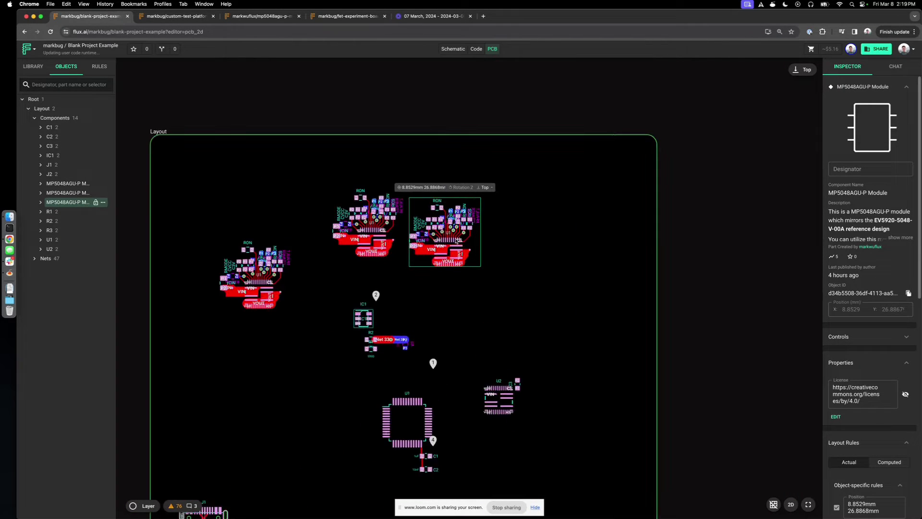
scroll(438, 243, "up", 2)
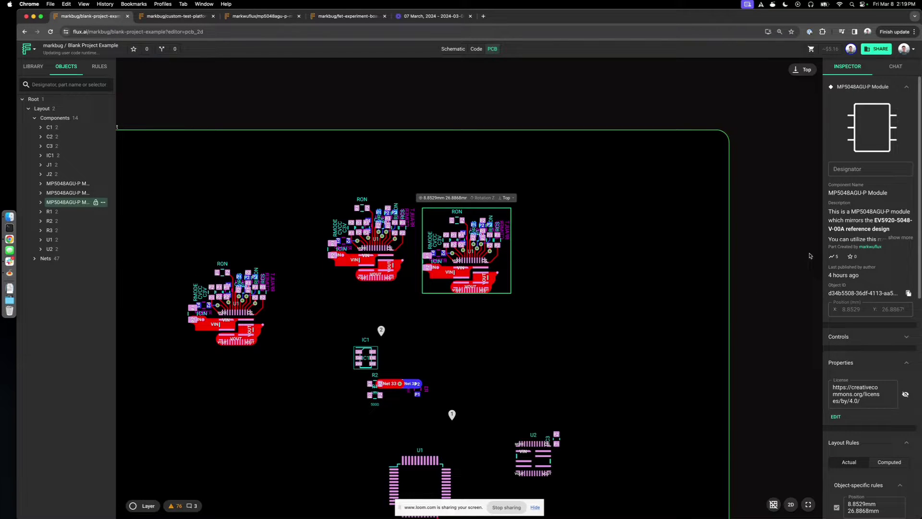
- Open the MP5048AGU-P Module's source project, view its schematic and PCB layout, and close it
left_click(841, 194, "super")
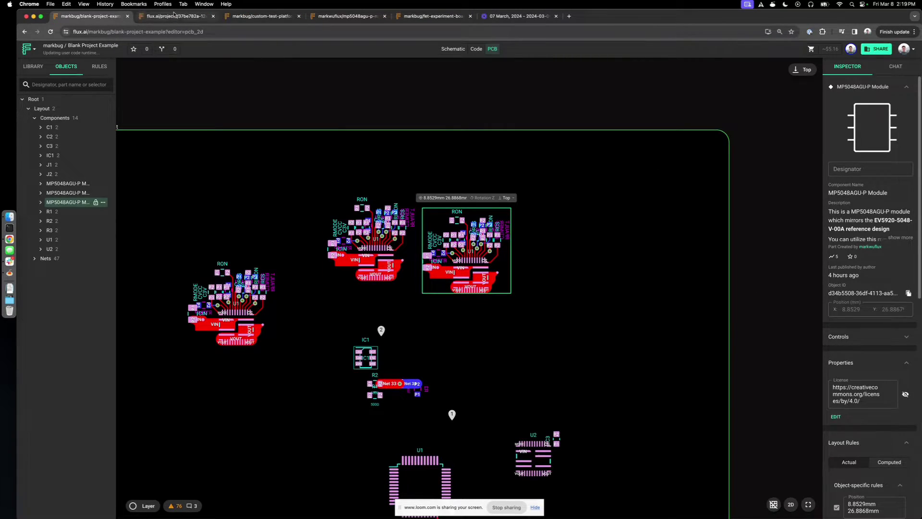
left_click(175, 16)
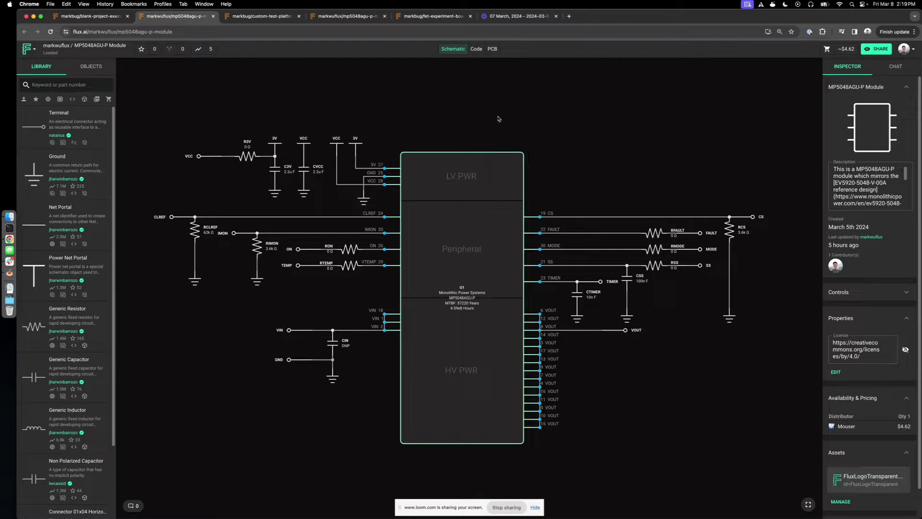
left_click(492, 49)
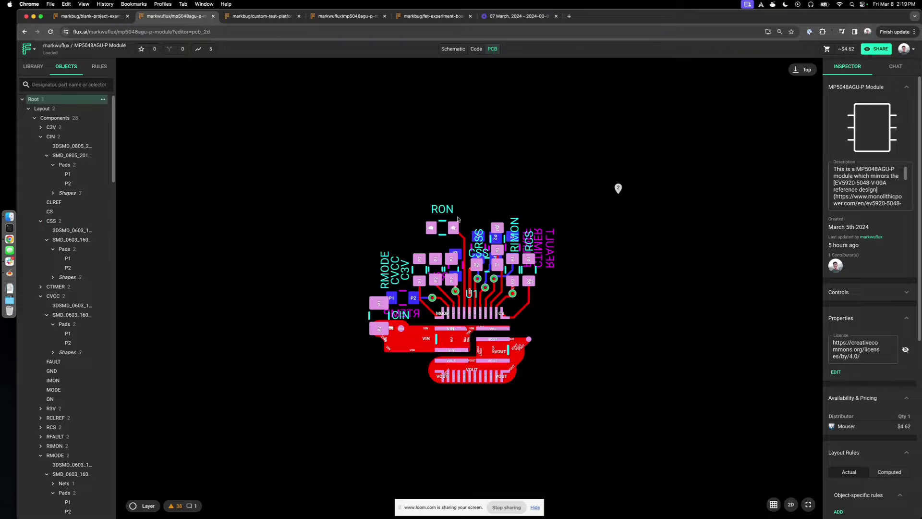
key("super+w")
- Move the new MP5048AGU-P module to about 11.07 mm, 26.28 mm and rotate it through a full turn
left_click_drag(509, 306, 497, 273)
key("r")
key("r")
key("r")
key("r")
- Flip the selected MP5048AGU-P module to the bottom layer, inspect it, and flip it back to the top layer
key("f")
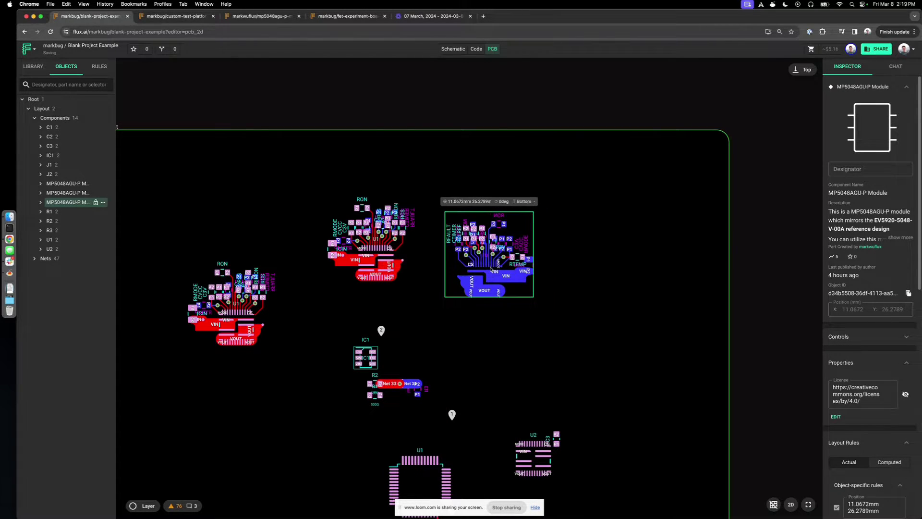
scroll(491, 264, "up", 3)
scroll(469, 272, "down", 2)
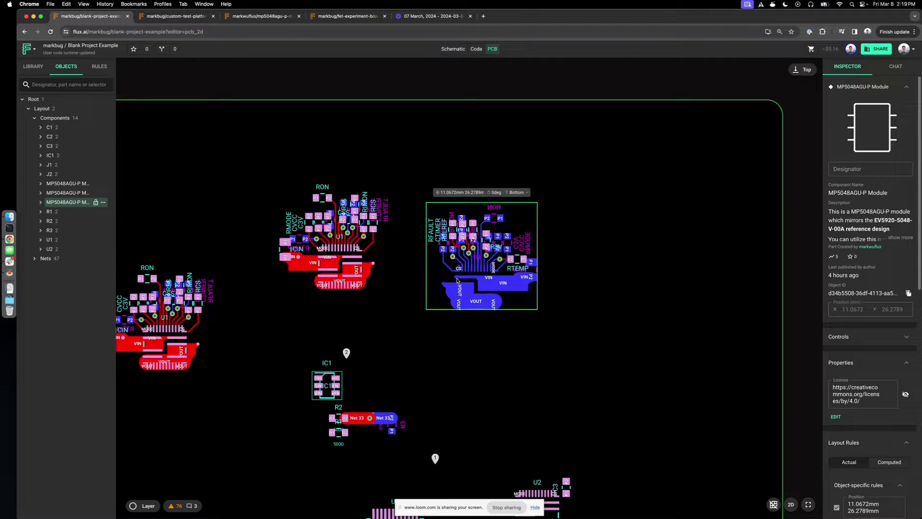
scroll(514, 287, "up", 3)
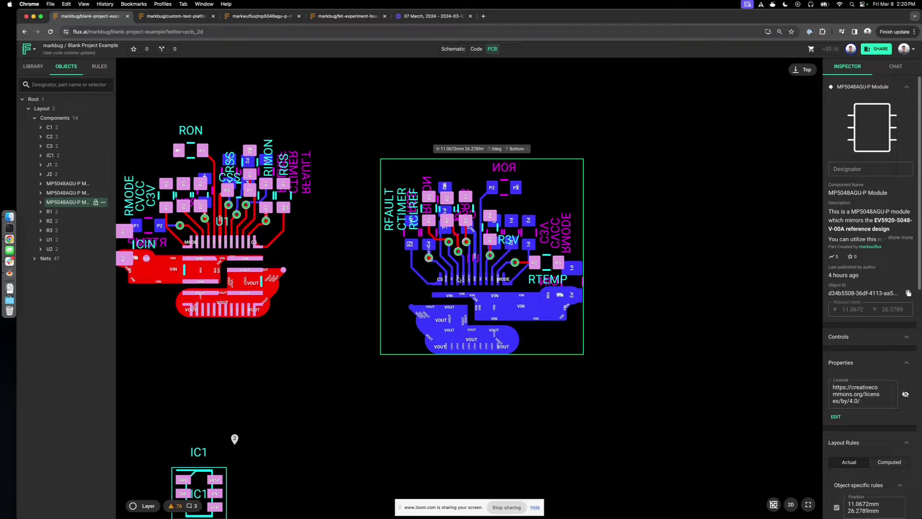
key("f")
scroll(433, 269, "down", 2)
scroll(416, 259, "up", 3)
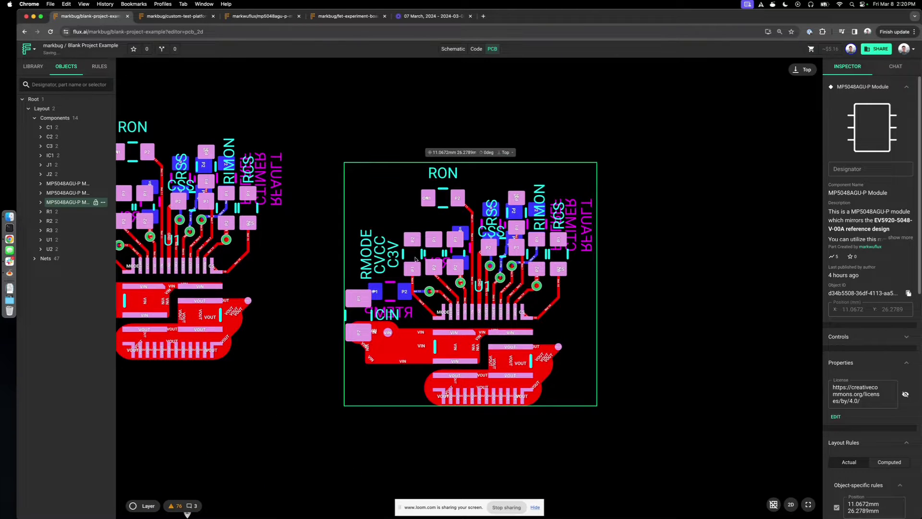
scroll(571, 303, "down", 2)
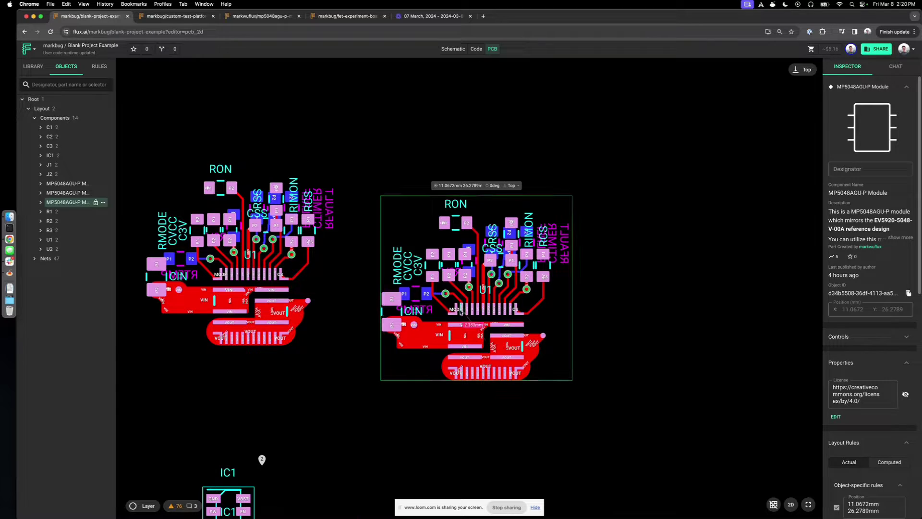
scroll(462, 312, "down", 2)
scroll(426, 293, "up", 2)
scroll(430, 291, "down", 2)
scroll(446, 284, "up", 2)
scroll(446, 283, "down", 2)
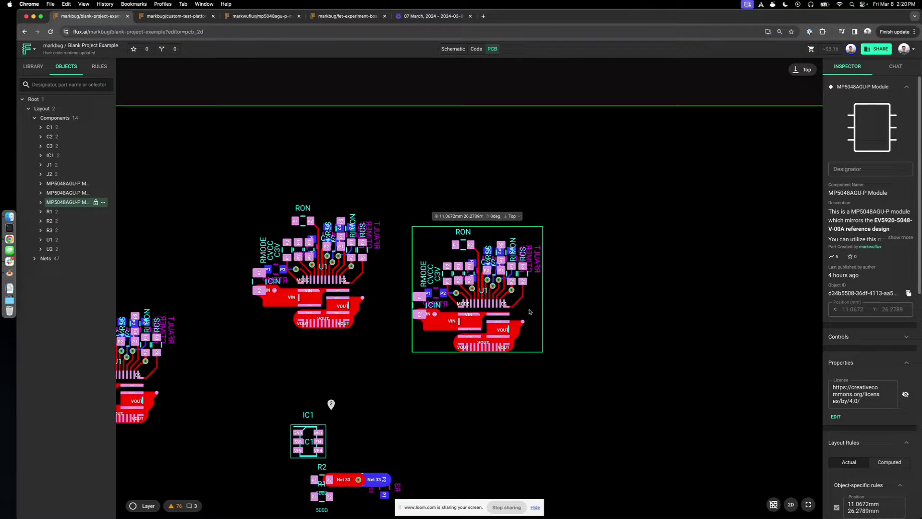
scroll(566, 334, "down", 2)
scroll(496, 303, "up", 3)
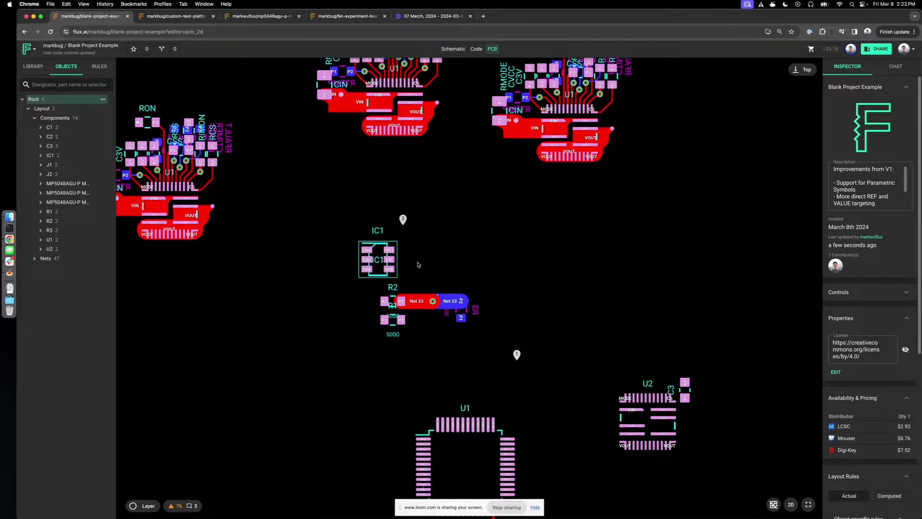
- Open the comment pinned beside IC1 and read the datasheet layout question with copilot's summary of guidelines
scroll(418, 264, "up", 3)
left_click(396, 202)
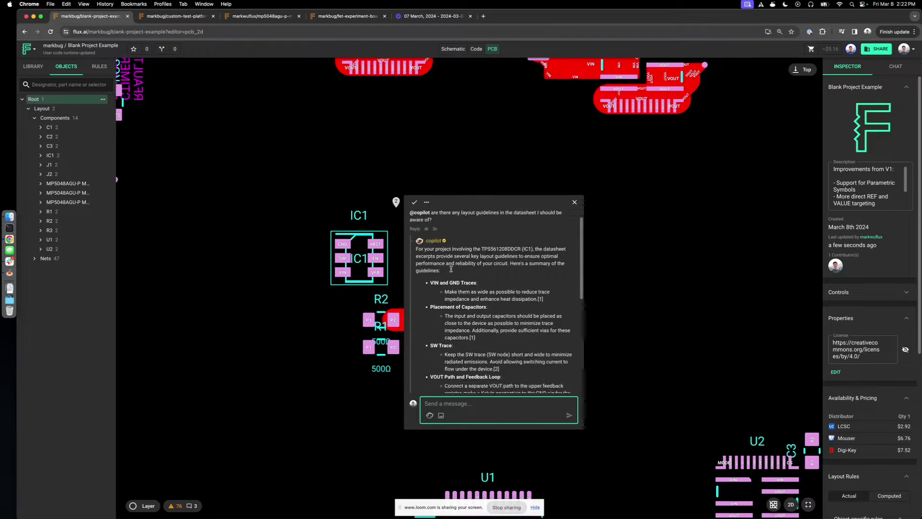
left_click_drag(460, 234, 436, 229)
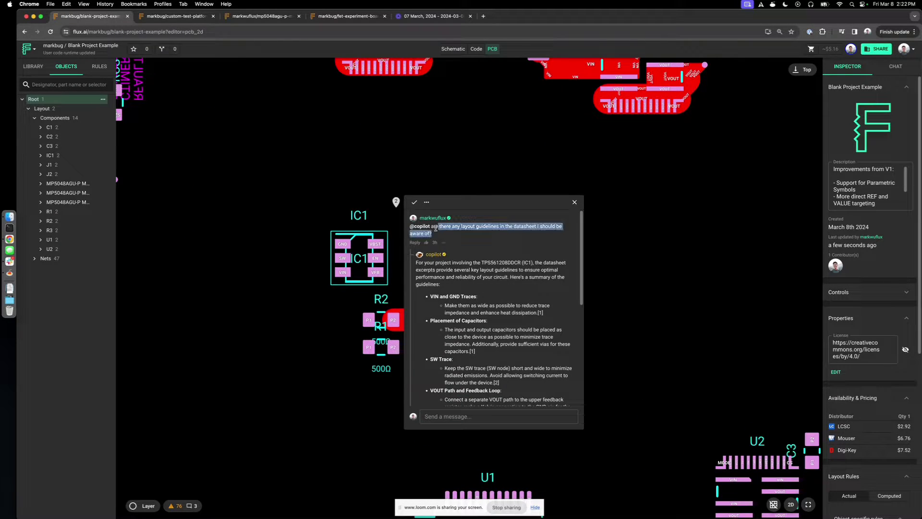
left_click(443, 230)
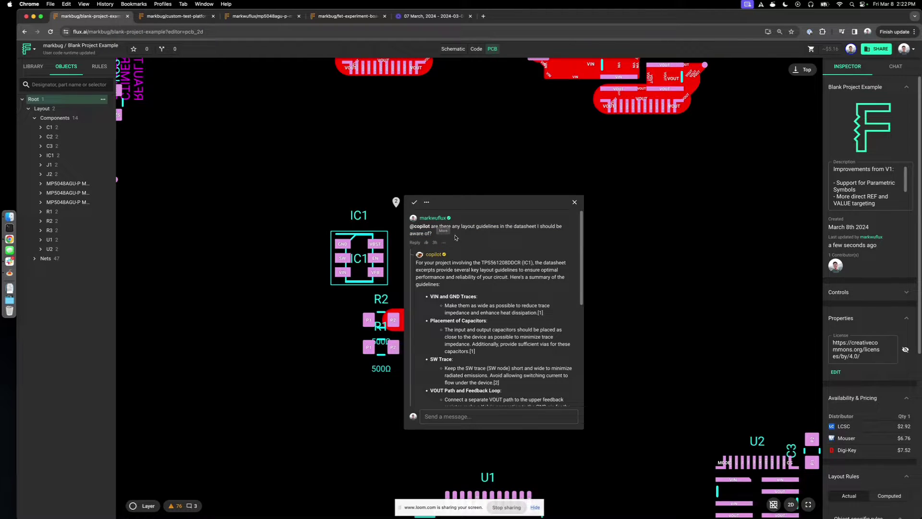
scroll(454, 238, "down", 2)
scroll(471, 258, "up", 2)
scroll(470, 278, "down", 2)
scroll(469, 278, "down", 5)
scroll(467, 287, "up", 5)
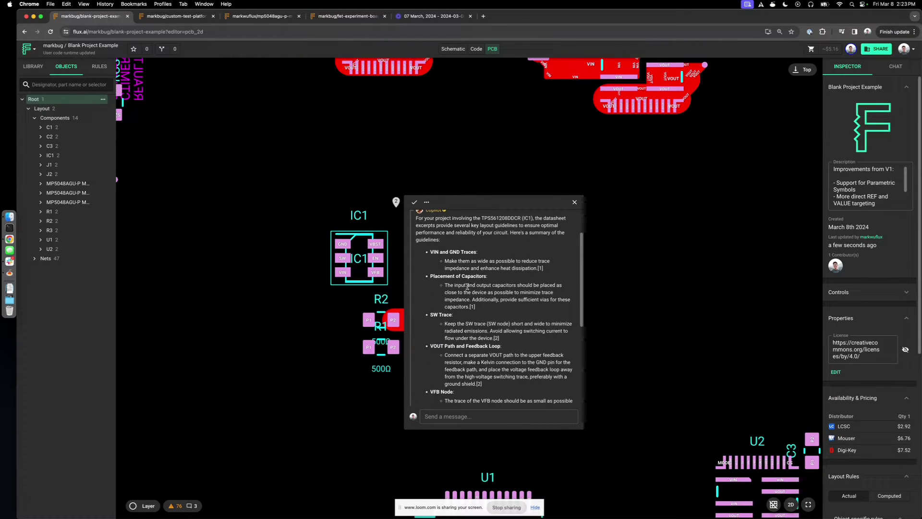
scroll(440, 252, "up", 2)
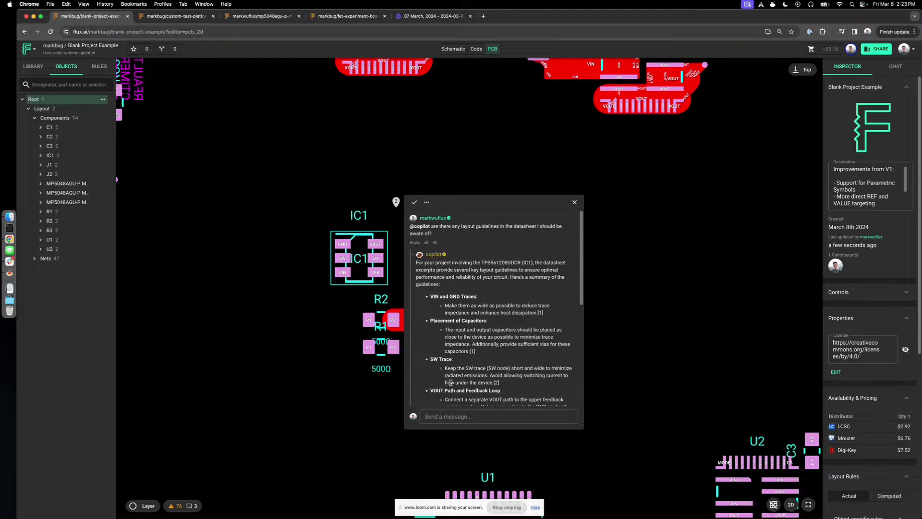
left_click(448, 417)
scroll(449, 346, "down", 3)
scroll(452, 302, "up", 3)
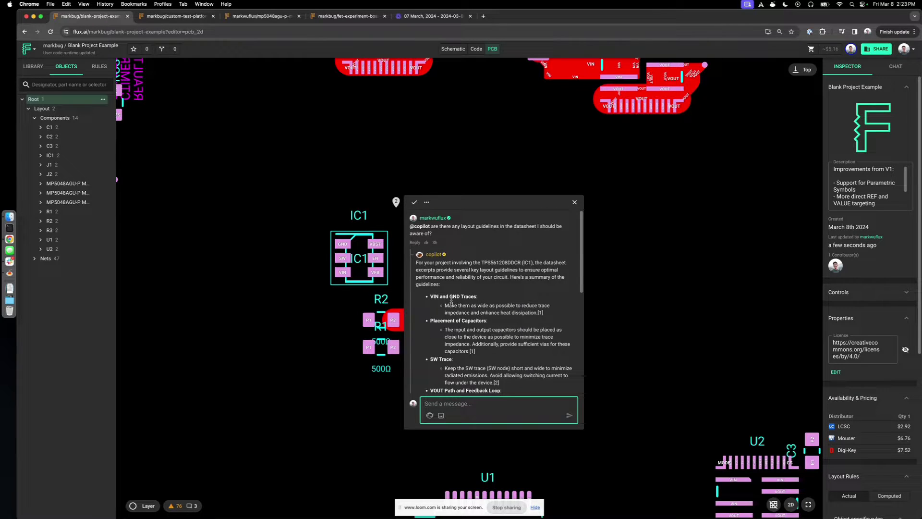
left_click(430, 417)
left_click(437, 416)
left_click(460, 451)
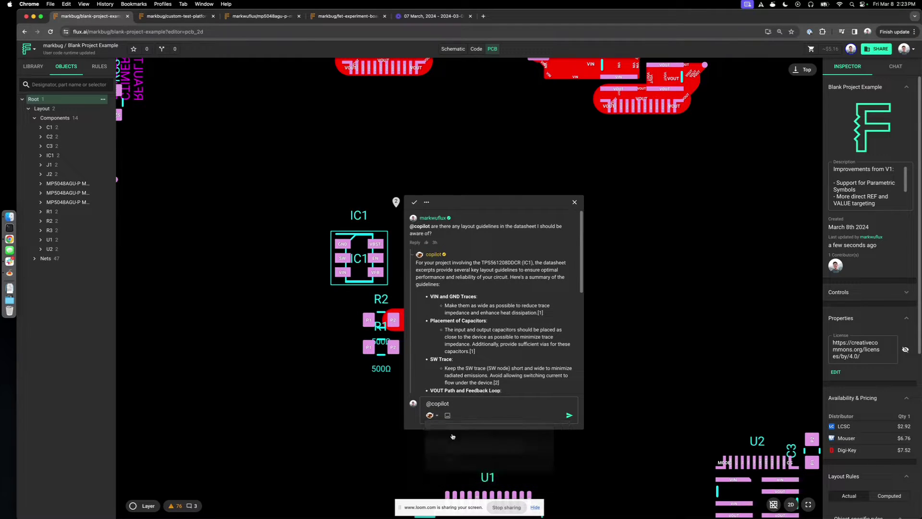
left_click_drag(457, 406, 416, 405)
key("BackSpace")
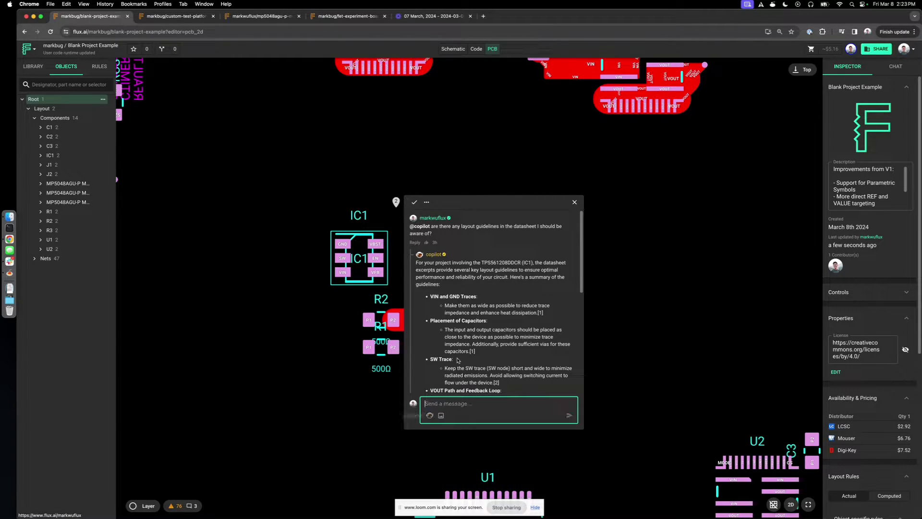
- Review copilot's recommendations on VIN and GND traces, capacitor placement, SW trace, VOUT feedback loop and VFB node through to the page citations
scroll(468, 276, "down", 2)
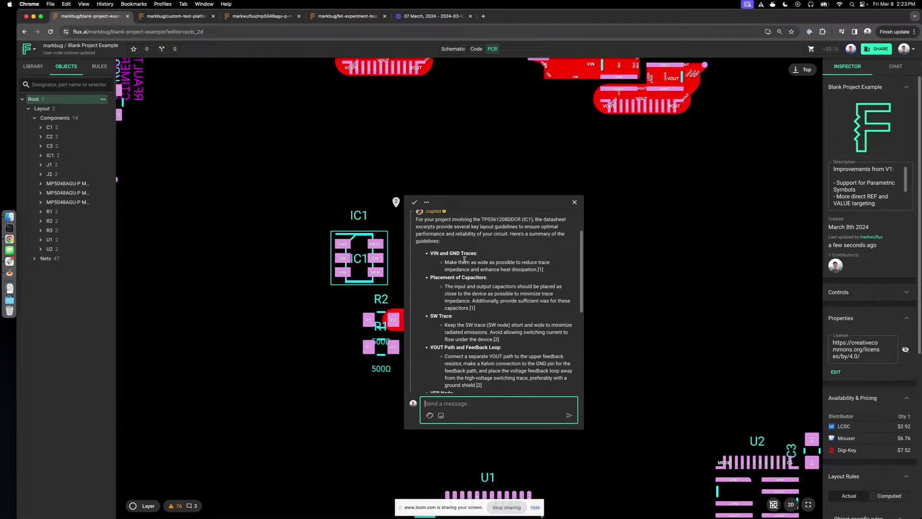
mouse_move(462, 260)
left_mouse_down()
mouse_move(495, 302)
mouse_move(476, 262)
left_mouse_up()
scroll(473, 252, "down", 2)
left_click_drag(484, 296, 467, 258)
left_click(467, 293)
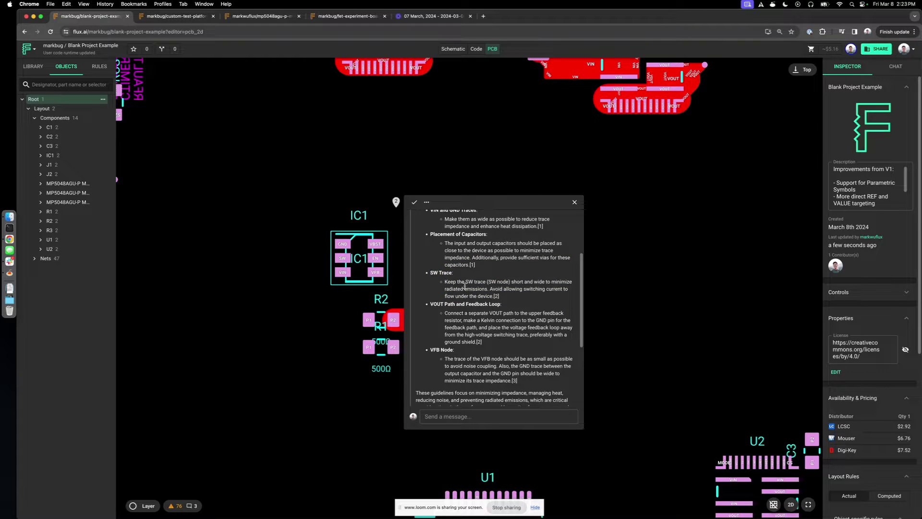
triple_click(478, 293)
left_click(476, 293)
scroll(475, 296, "down", 5)
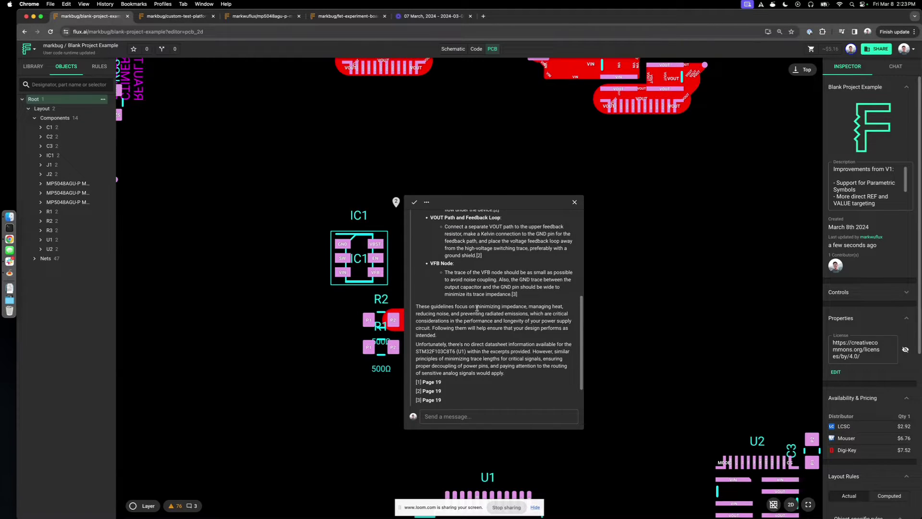
- Follow copilot's second Page 19 citation to the TPS56120x datasheet, examine the layout guidelines and layout example, and close the datasheet
left_click(435, 360)
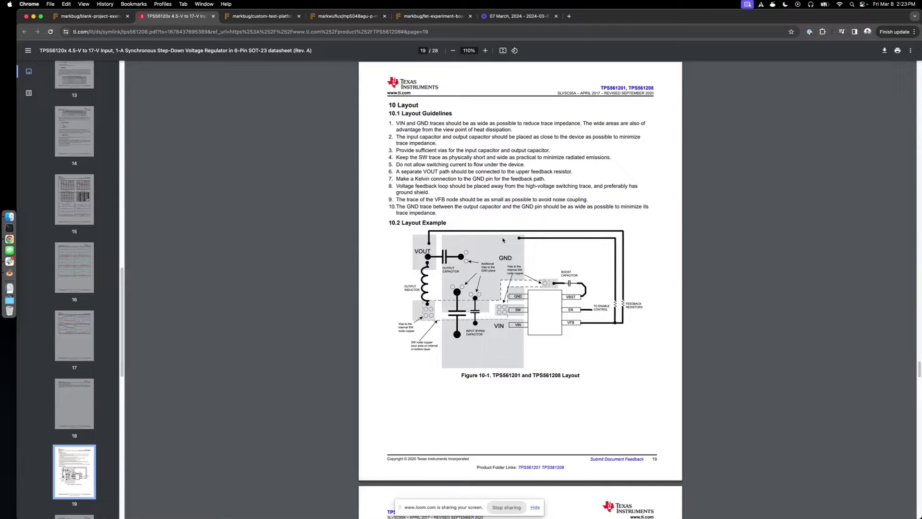
scroll(515, 218, "down", 3)
scroll(480, 249, "up", 10)
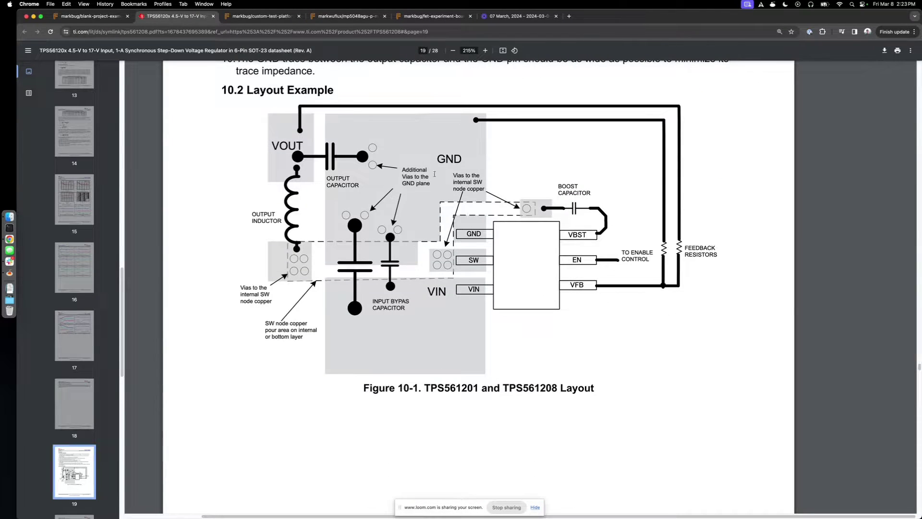
scroll(481, 250, "down", 10)
scroll(481, 250, "up", 2)
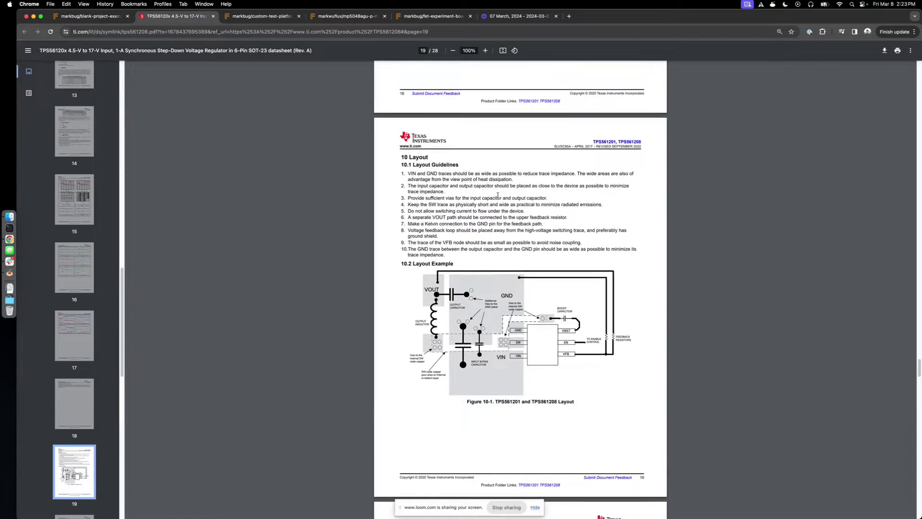
key("ctrl+w")
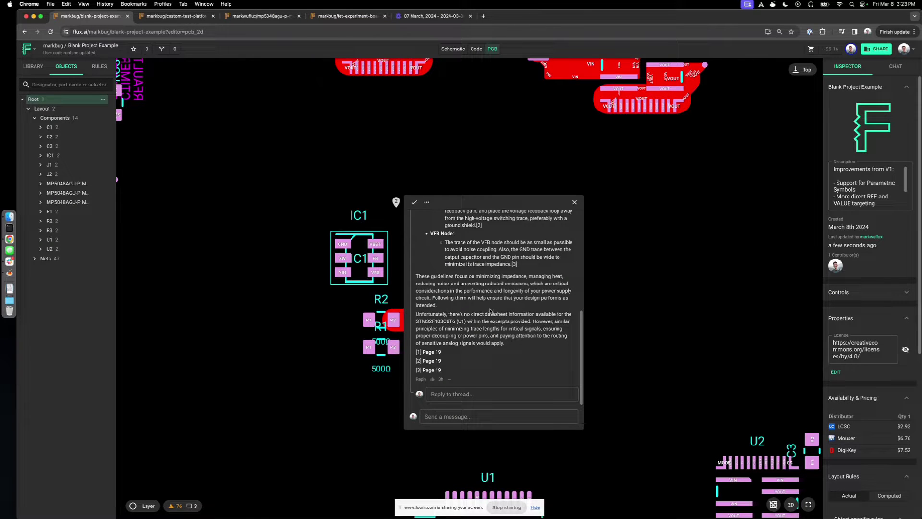
- Review the closing guidance and page citations in copilot's reply beside IC1, and close the comment
scroll(490, 310, "up", 3)
scroll(490, 311, "down", 3)
left_click(395, 203)
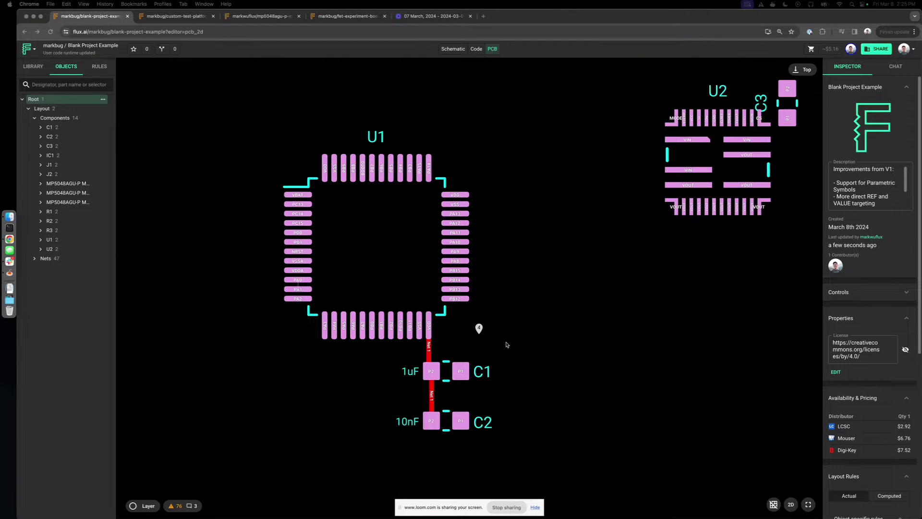
- Open the comment beside U1, read the decoupling capacitor layout question with its screenshot, and close it to inspect C1 and C2
left_click(479, 328)
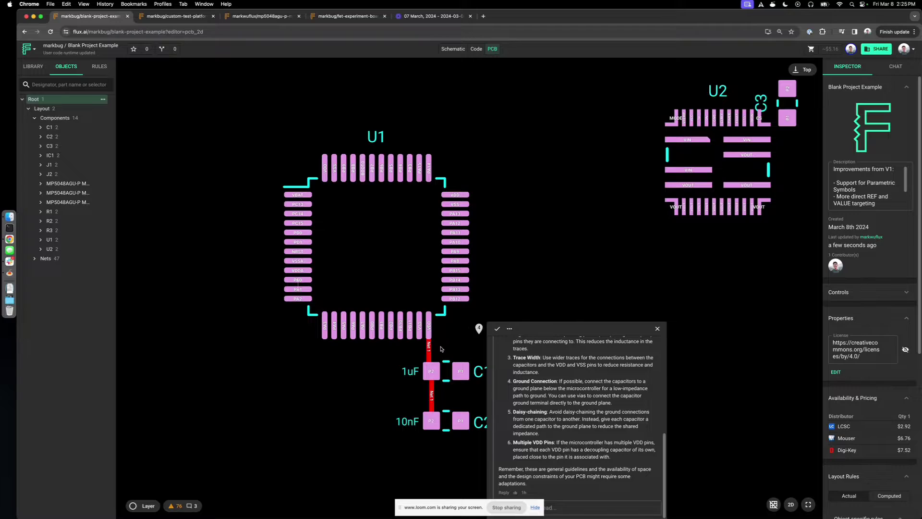
scroll(441, 349, "down", 3)
scroll(479, 337, "up", 2)
scroll(539, 379, "up", 6)
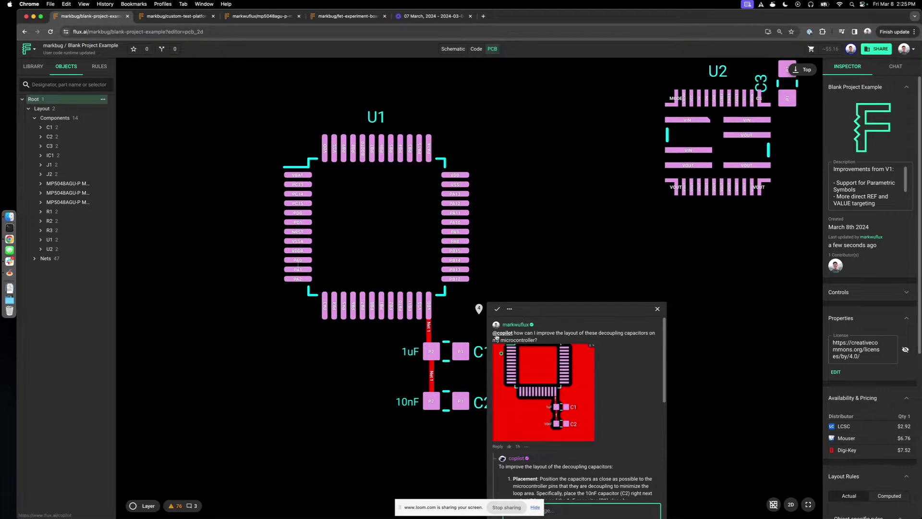
left_click(453, 339)
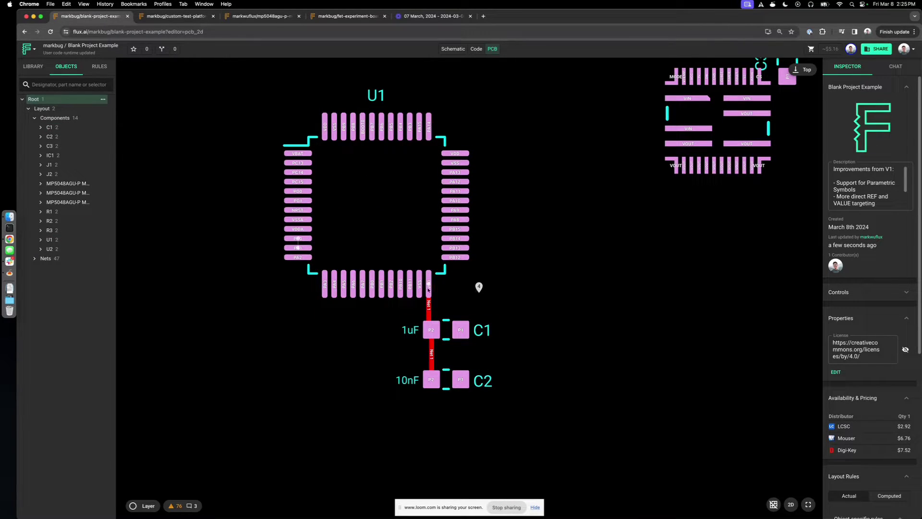
left_click_drag(462, 349, 520, 398)
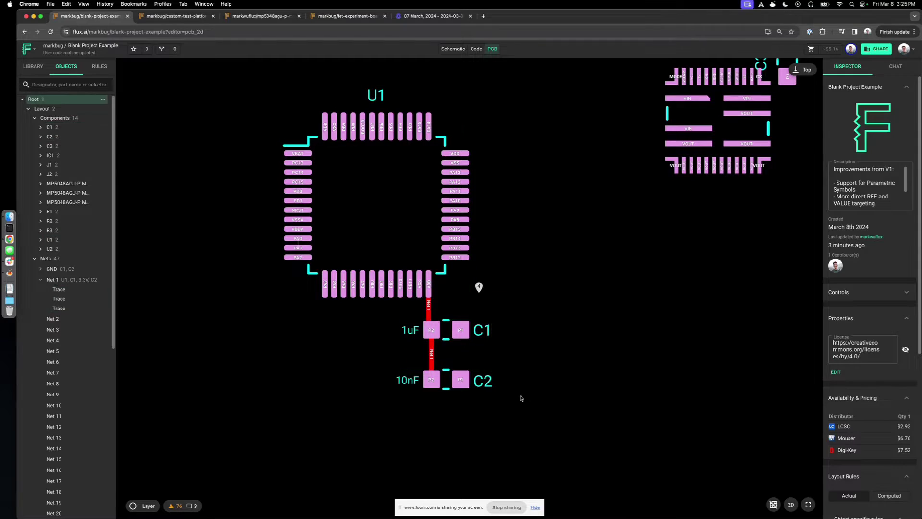
- Reopen the comment beside U1 and compare copilot's capacitor placement advice with the positions of the 10nF C2 and 1uF C1
left_click(478, 289)
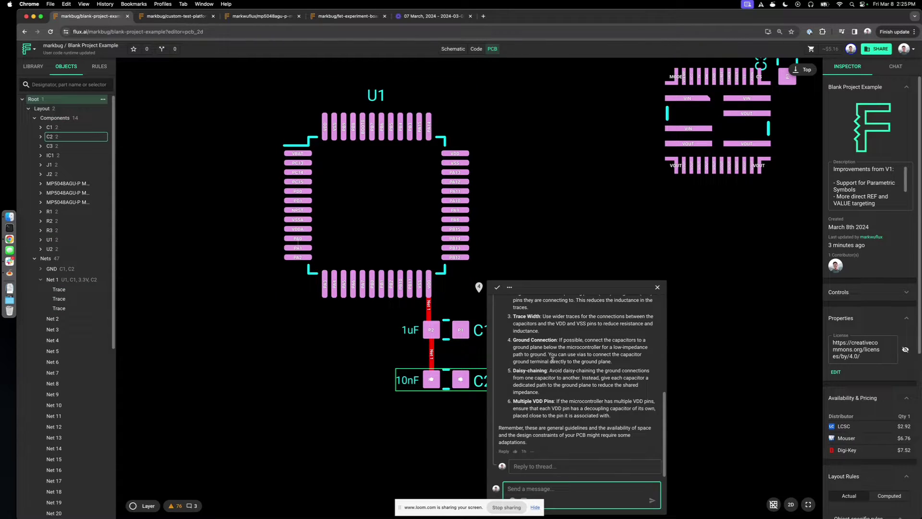
mouse_move(539, 318)
left_mouse_down()
mouse_move(536, 310)
mouse_move(551, 320)
left_mouse_up()
left_click(536, 310)
scroll(555, 314, "down", 2)
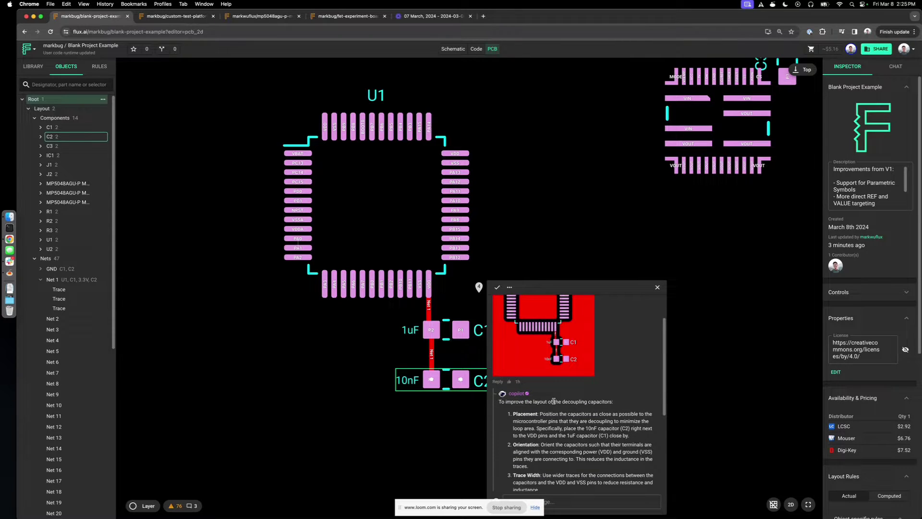
scroll(545, 398, "down", 2)
left_click_drag(548, 371, 587, 379)
left_click(579, 379)
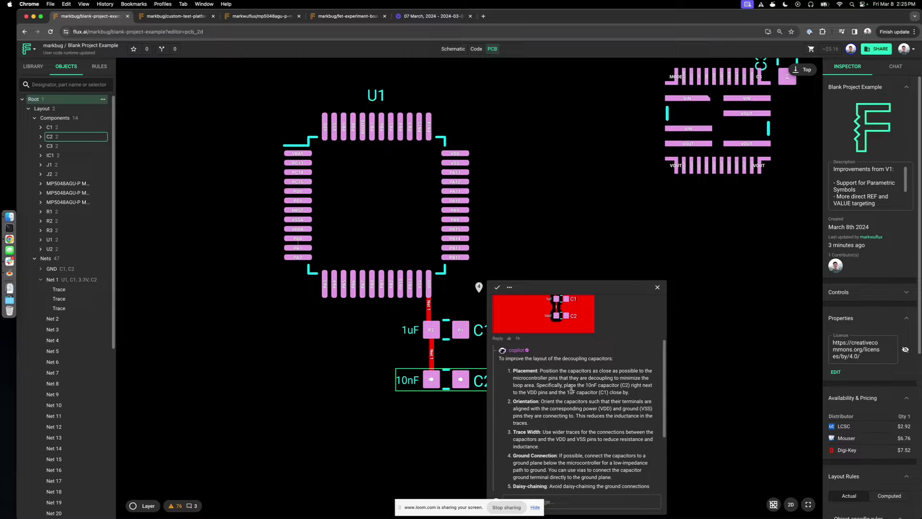
left_click_drag(533, 385, 619, 385)
left_click(474, 393)
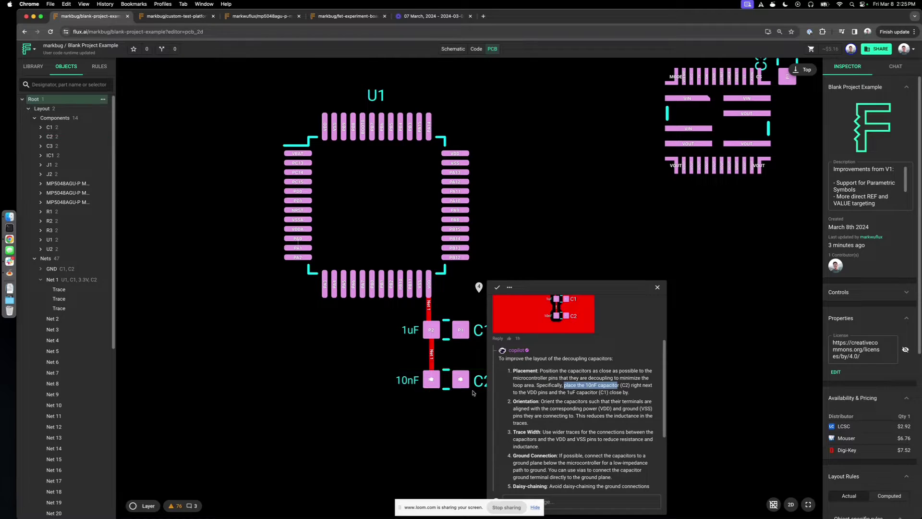
left_click(422, 334)
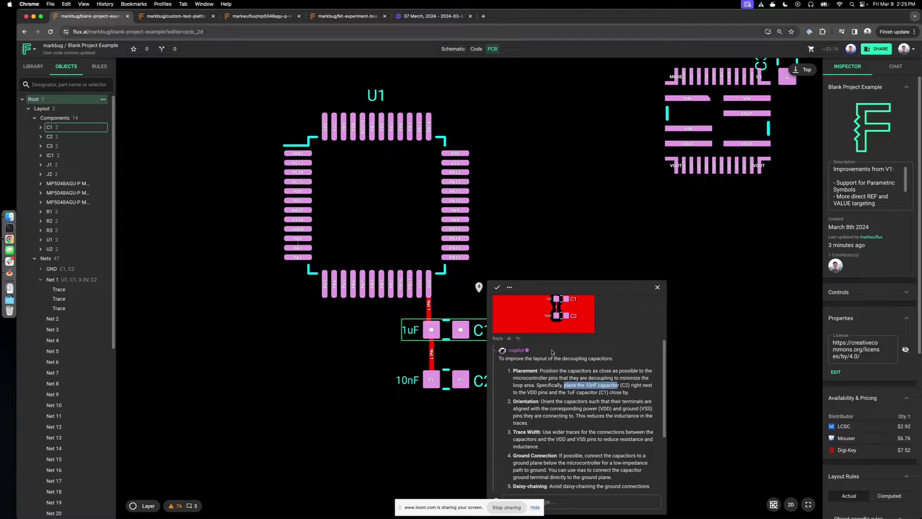
- Read copilot's advice on orientation, trace width, ground connection, daisy-chaining and multiple VDD pins, and close the comment
scroll(578, 400, "down", 3)
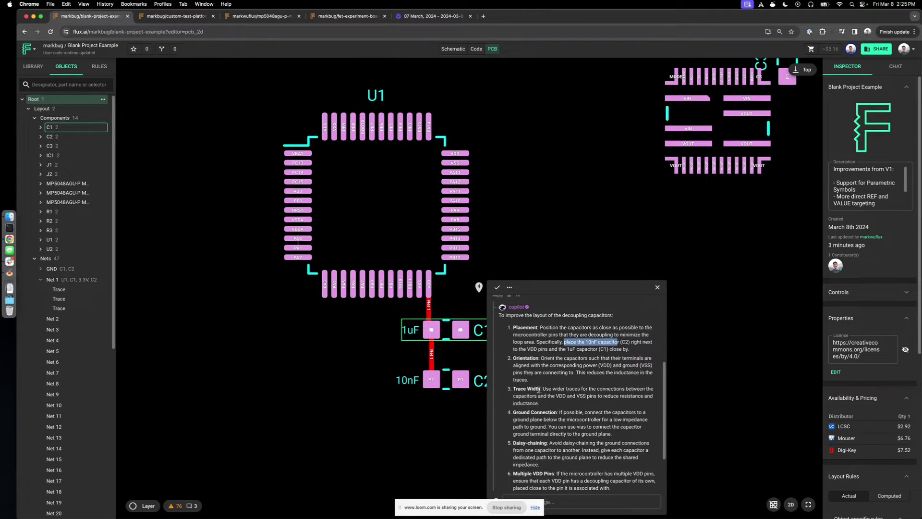
left_click_drag(601, 384, 585, 368)
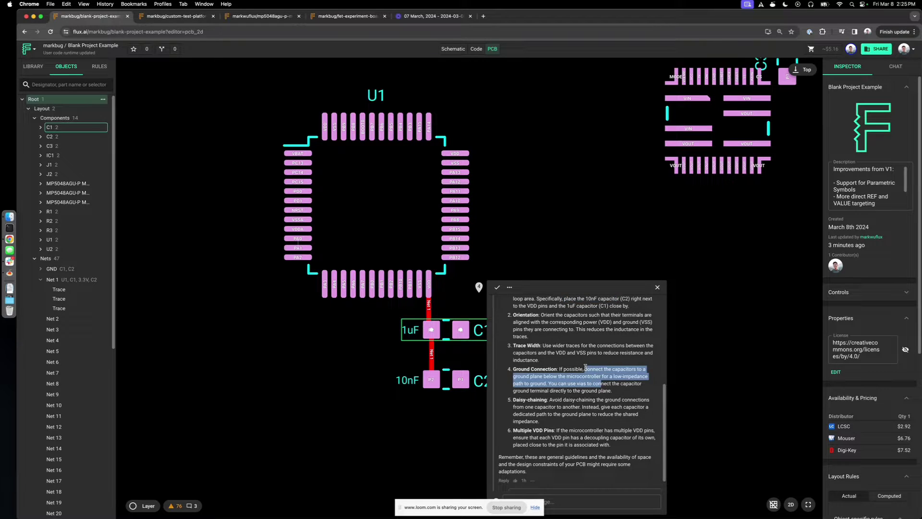
scroll(583, 375, "down", 1)
left_click(584, 368)
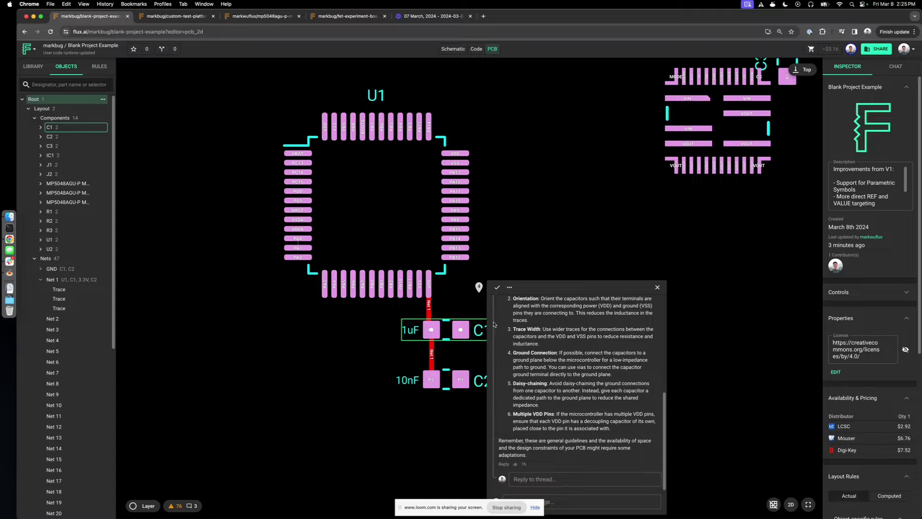
scroll(522, 356, "up", 10)
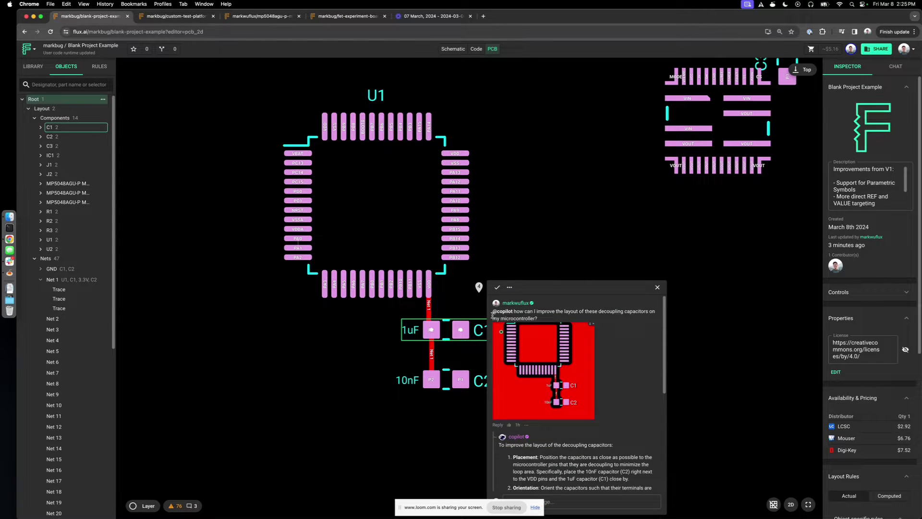
left_click(479, 288)
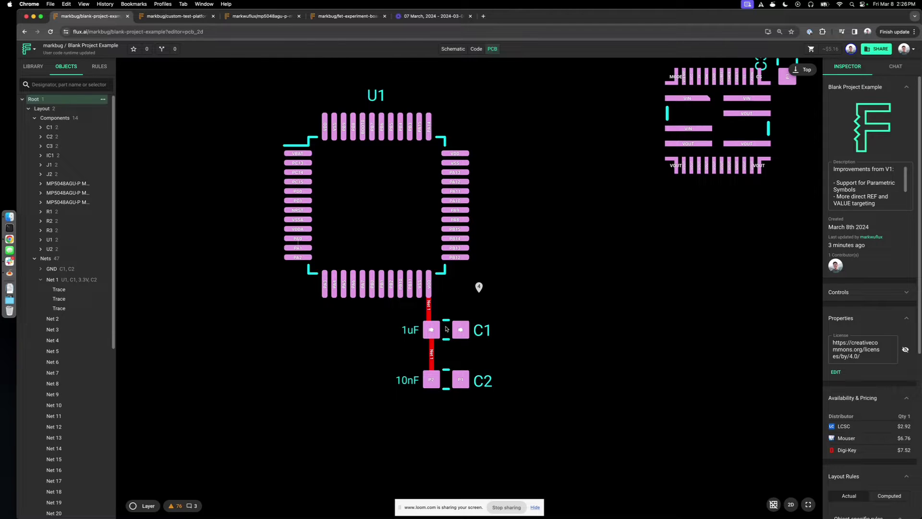
left_click(479, 288)
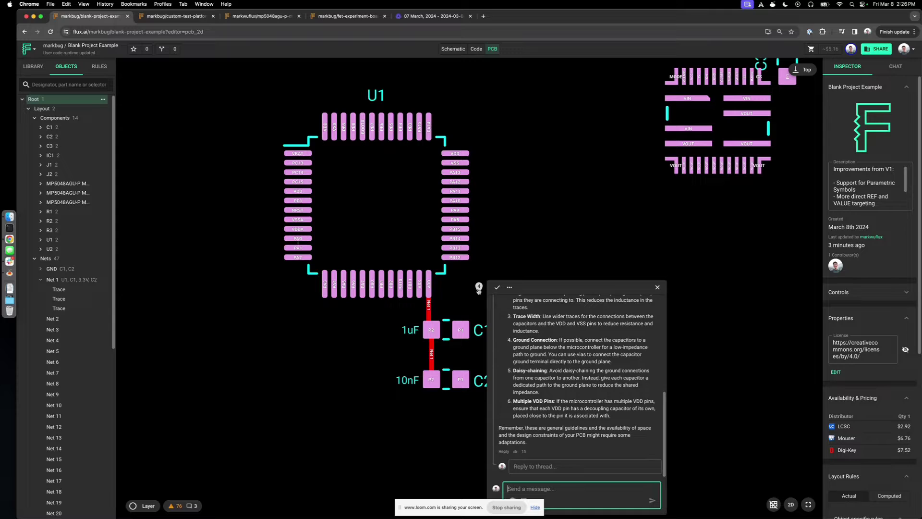
left_click(479, 288)
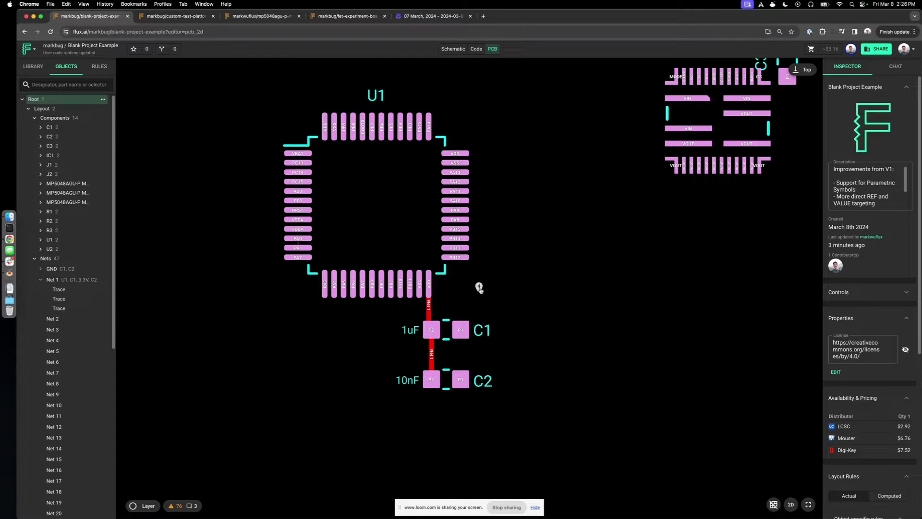
scroll(469, 298, "down", 3)
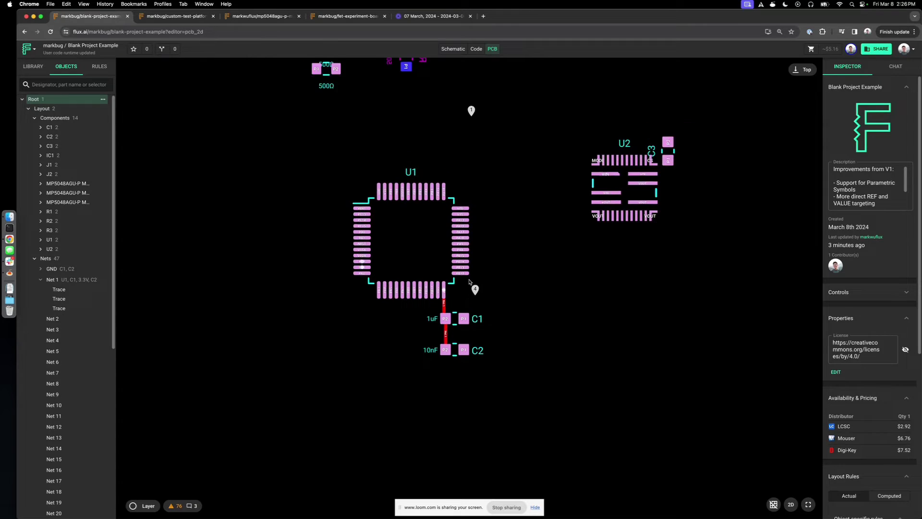
scroll(471, 293, "up", 3)
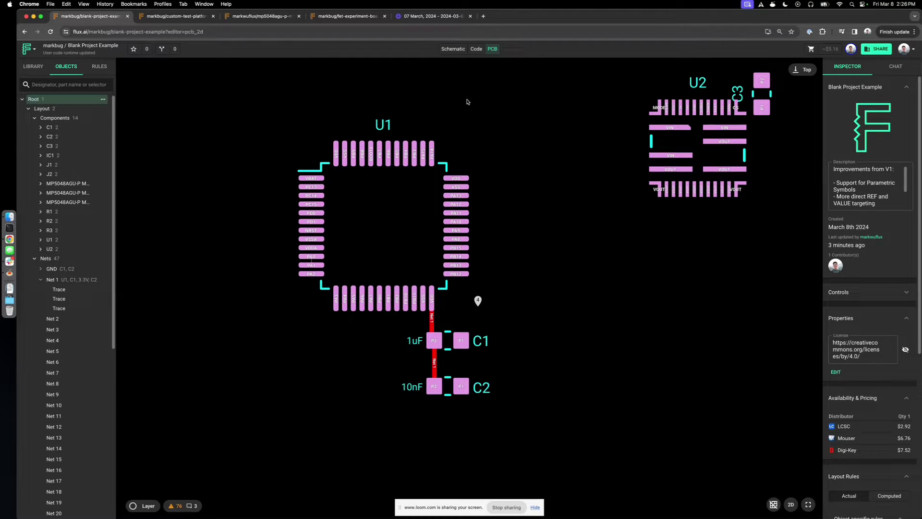
- Switch to the FET Experiment Board project and measure the footprint length of shunt resistor R1
left_click(347, 16)
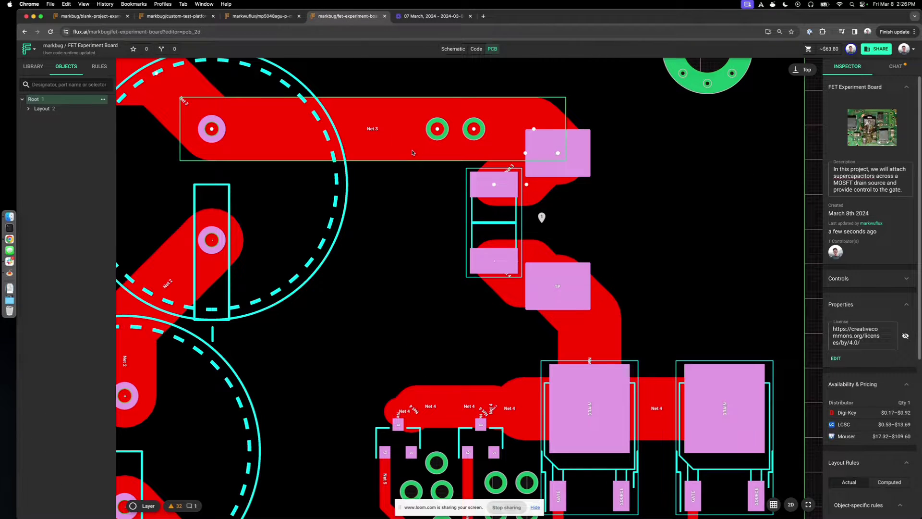
scroll(399, 231, "down", 3)
scroll(399, 230, "up", 3)
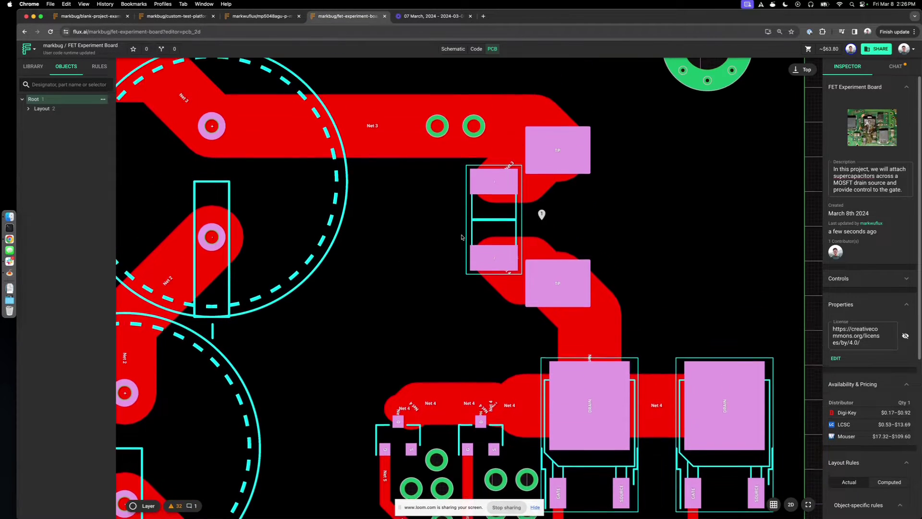
scroll(433, 216, "down", 3)
scroll(461, 192, "up", 3)
left_click(465, 183)
left_click_drag(401, 200, 446, 240)
left_click(445, 241)
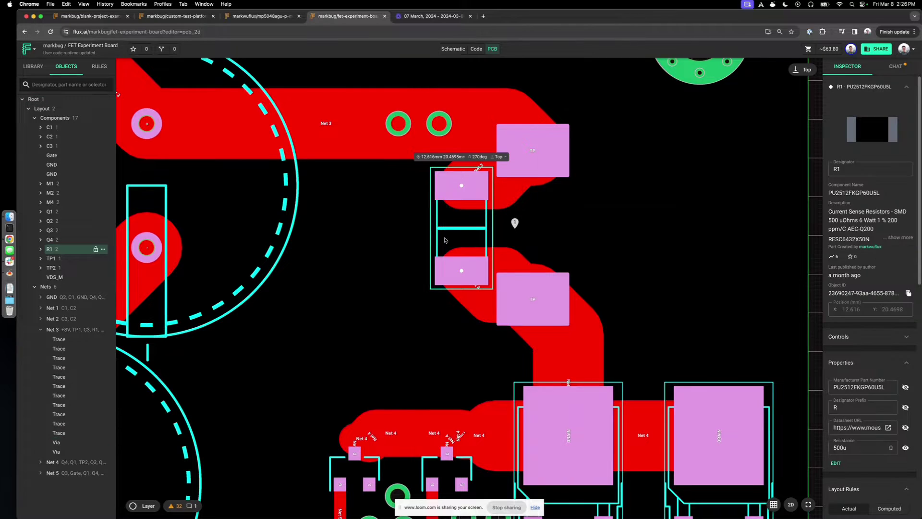
- Open the comment beside R1 and read the question on whether the shunt resistor footprint suits a 2512 resistor
left_click(514, 223)
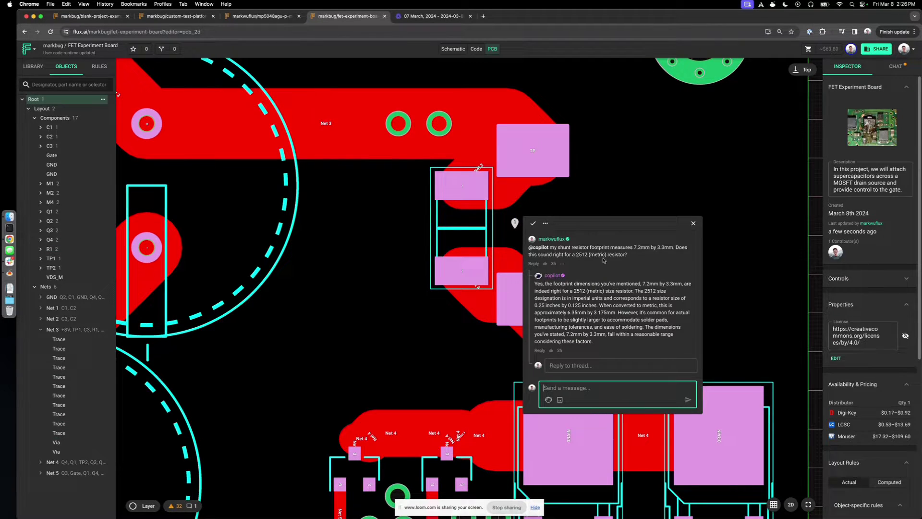
left_click_drag(604, 254, 630, 256)
left_click(581, 246)
left_click(630, 256)
triple_click(633, 255)
left_click(609, 249)
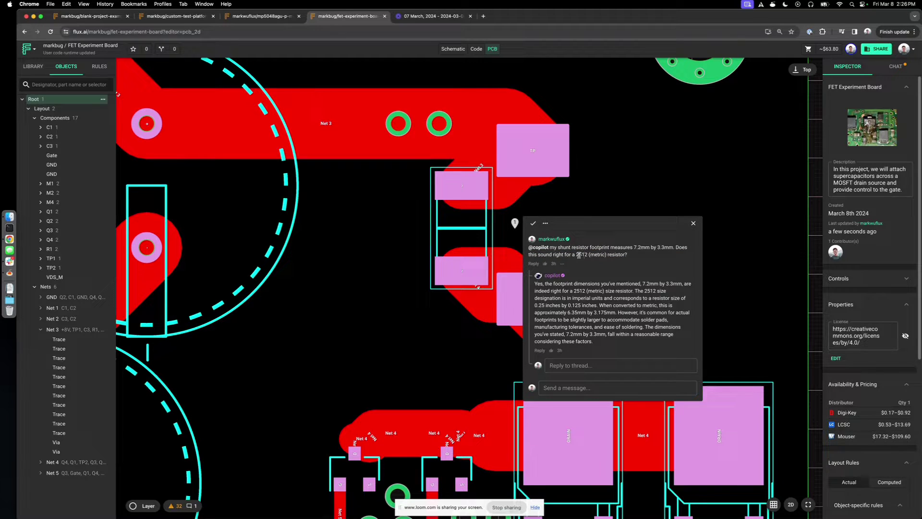
- Read copilot's reply on the 2512 size conversion and footprint allowance, and close the comment beside R1
left_click_drag(577, 254, 610, 306)
left_click(595, 288)
left_click(589, 294)
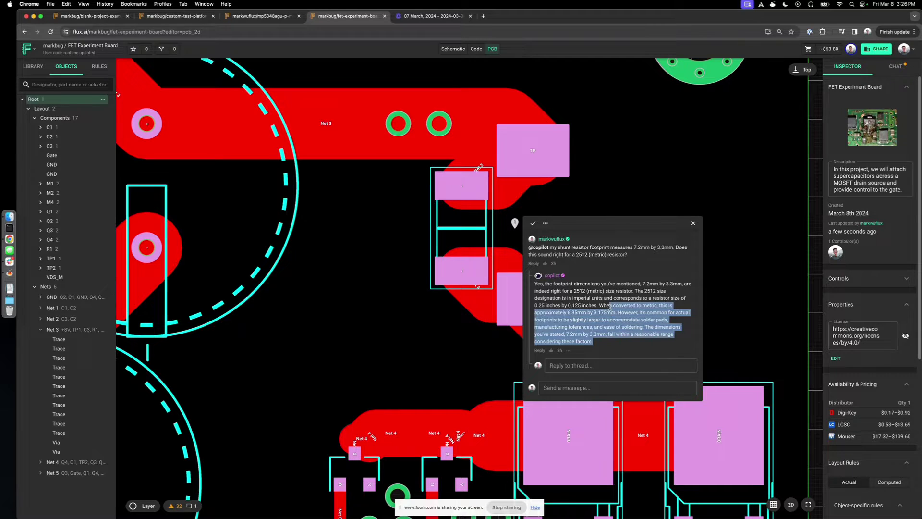
left_click(608, 310)
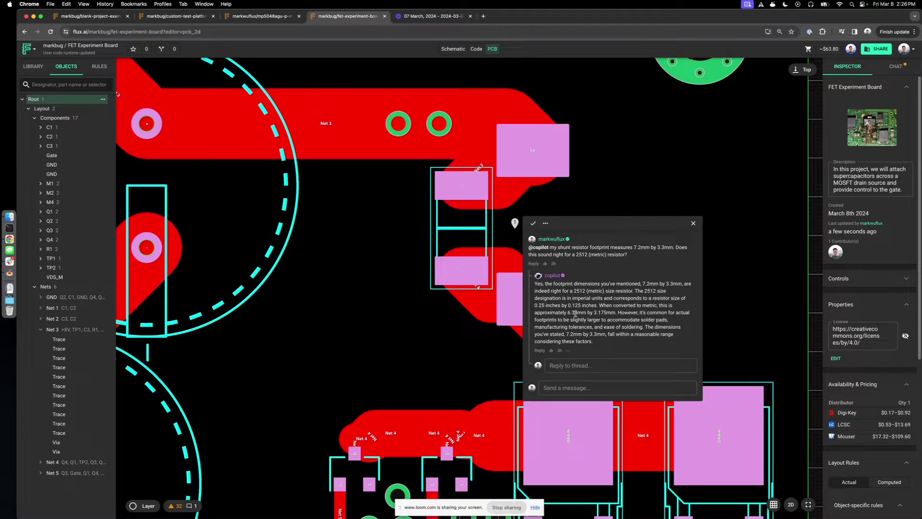
left_click(512, 223)
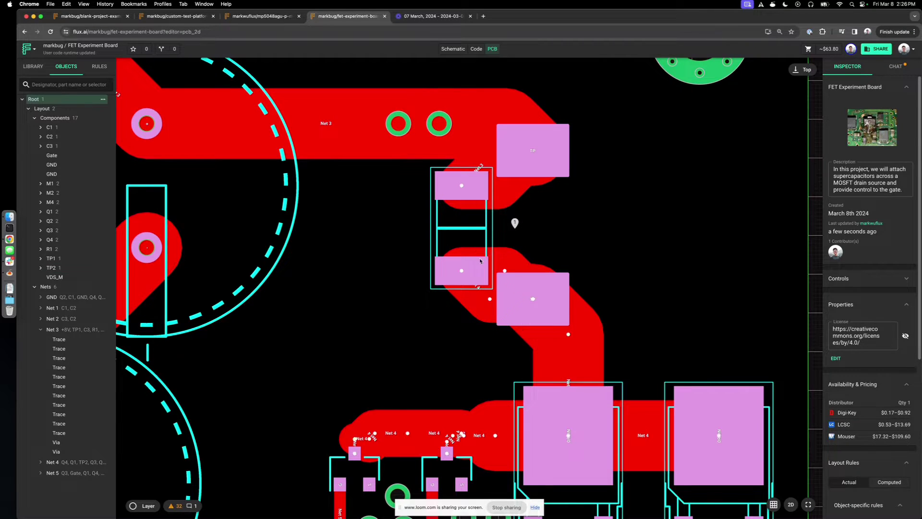
- Examine the overall FET Experiment Board layout around the capacitors, shunt resistor and transistors
scroll(480, 256, "down", 3)
scroll(460, 221, "down", 3)
scroll(456, 263, "down", 1)
scroll(438, 236, "up", 2)
scroll(439, 236, "down", 1)
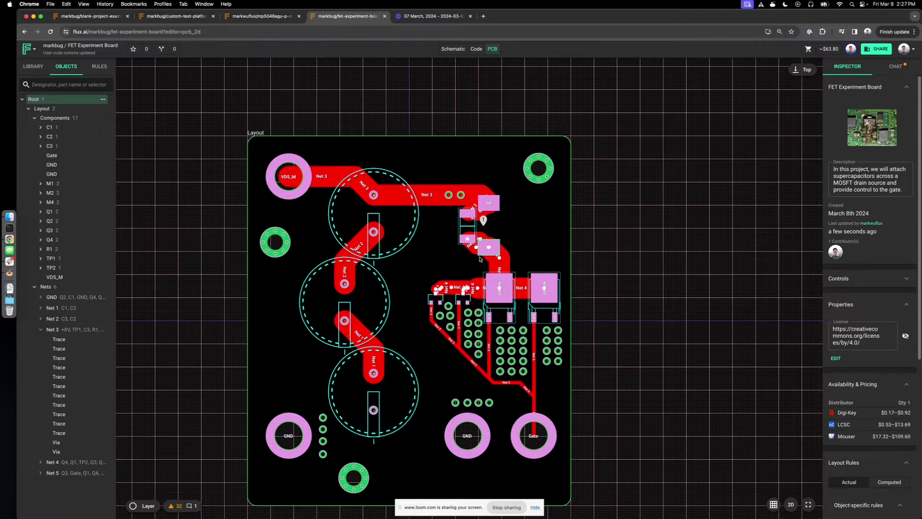
scroll(479, 256, "up", 2)
left_click(504, 237)
scroll(505, 237, "down", 2)
scroll(454, 252, "up", 2)
scroll(455, 246, "down", 2)
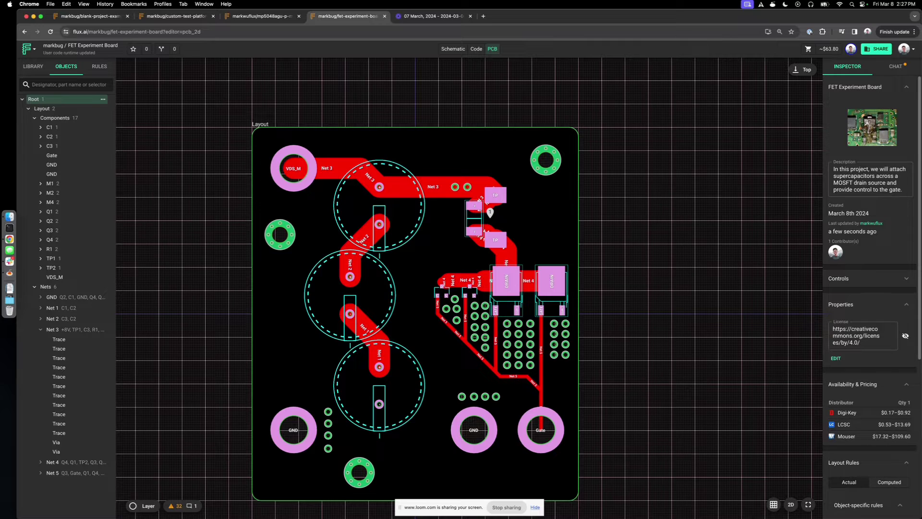
- Switch to the Custom Test Platform V1 with case project and review its layout rulesets through to Thermal Reliefs Target and Via Size
key("super+2")
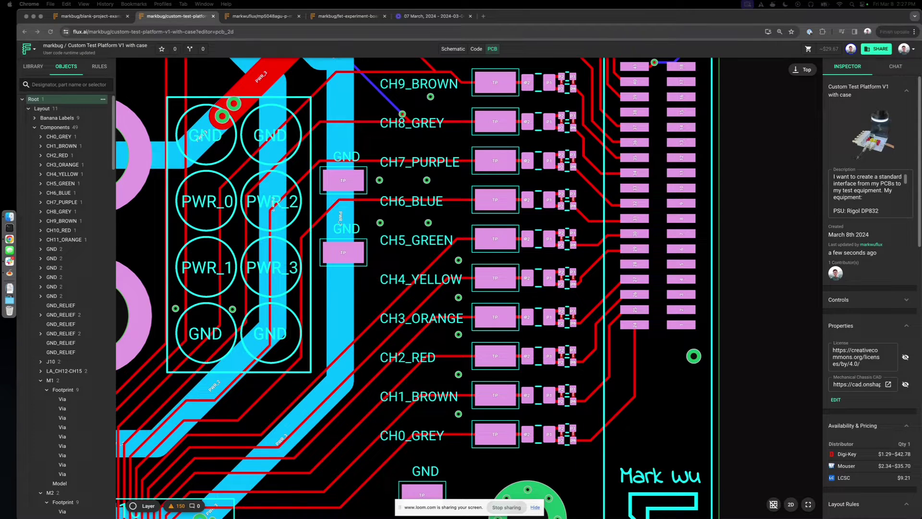
scroll(448, 269, "down", 5)
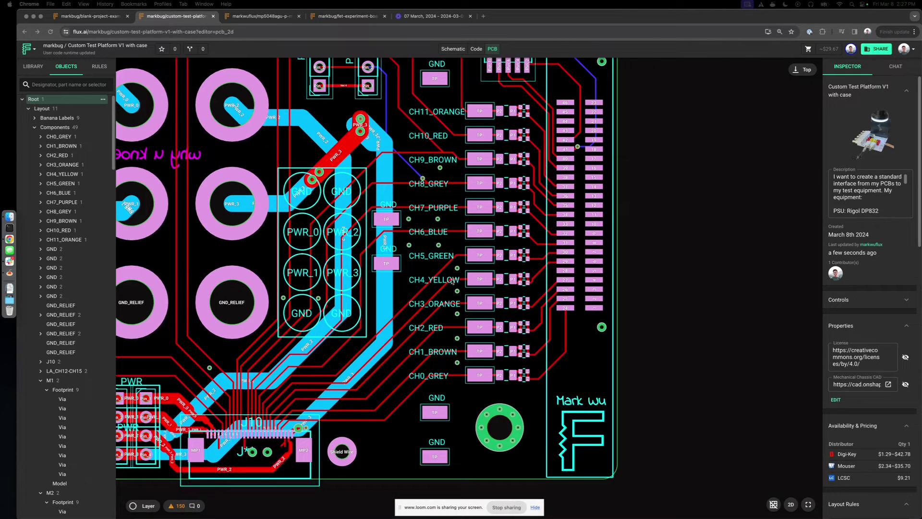
scroll(454, 280, "up", 4)
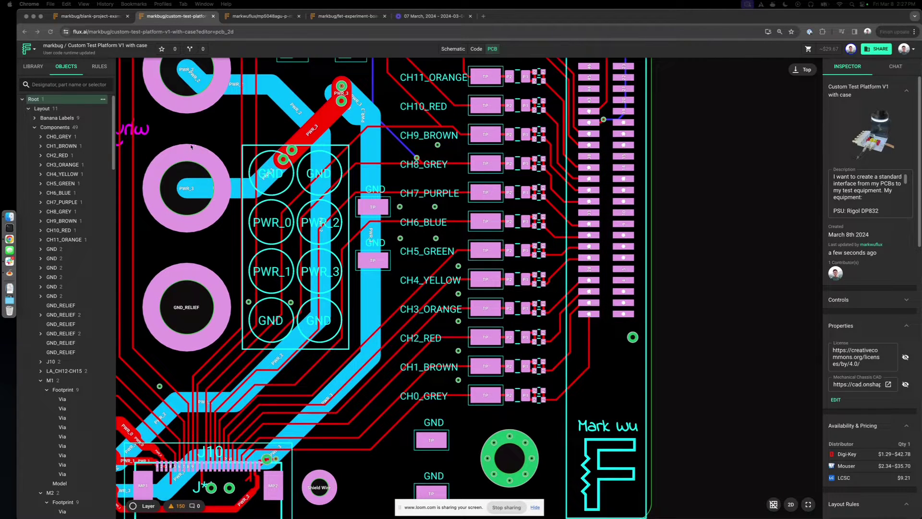
left_click(102, 68)
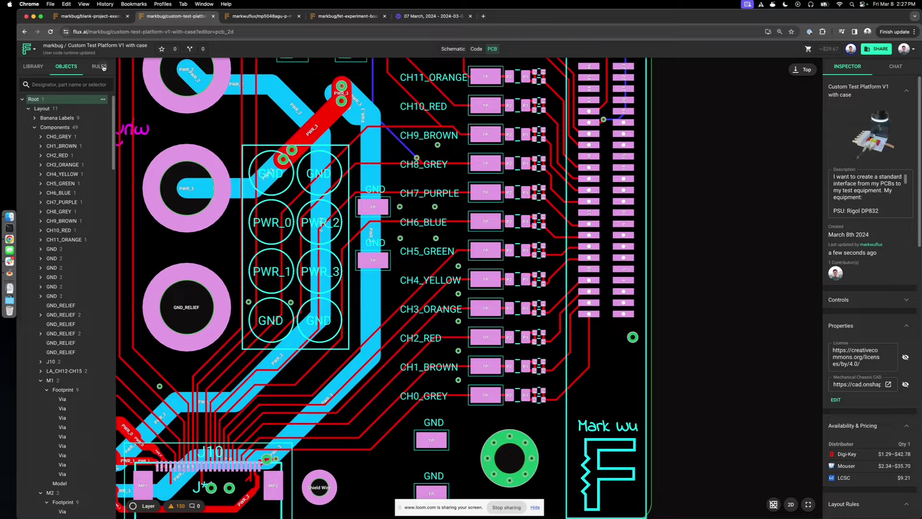
left_click(103, 68)
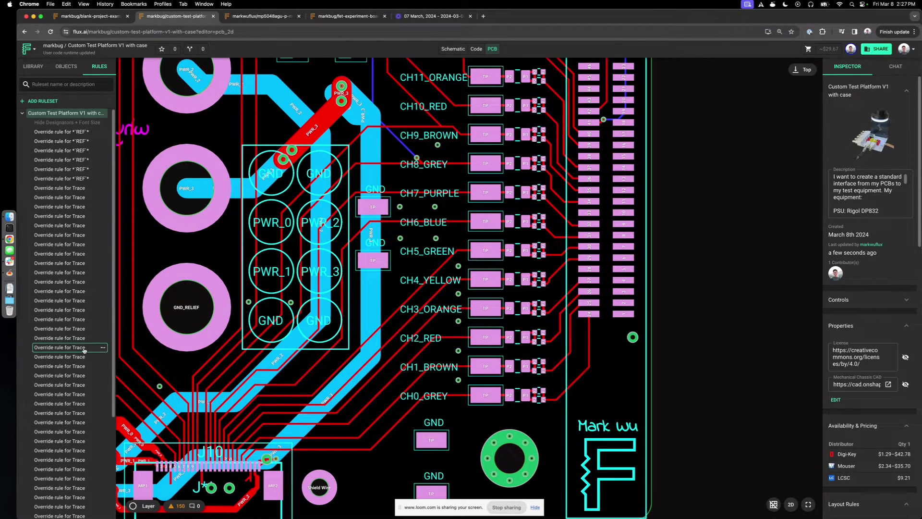
scroll(87, 356, "down", 5)
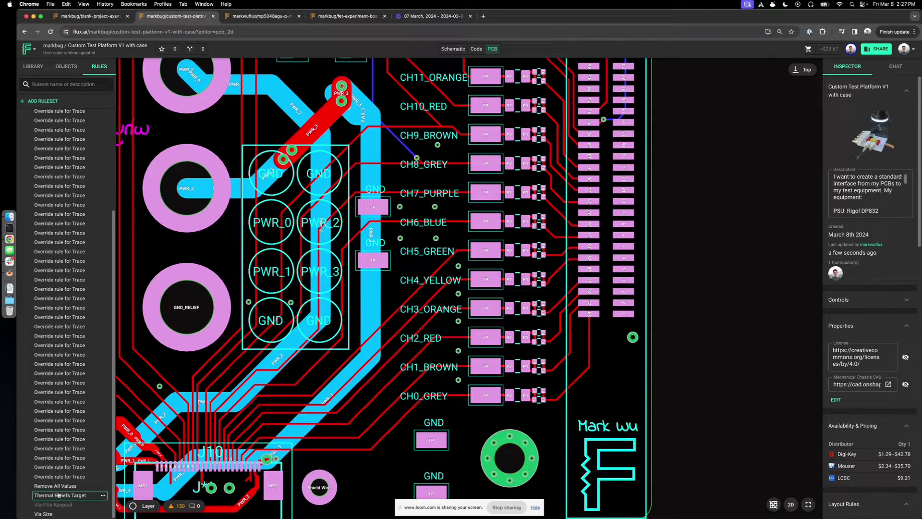
- Set the hole size of the Via Size ruleset to 0.2mm and inspect the vias beside the CH labels
left_click(57, 514)
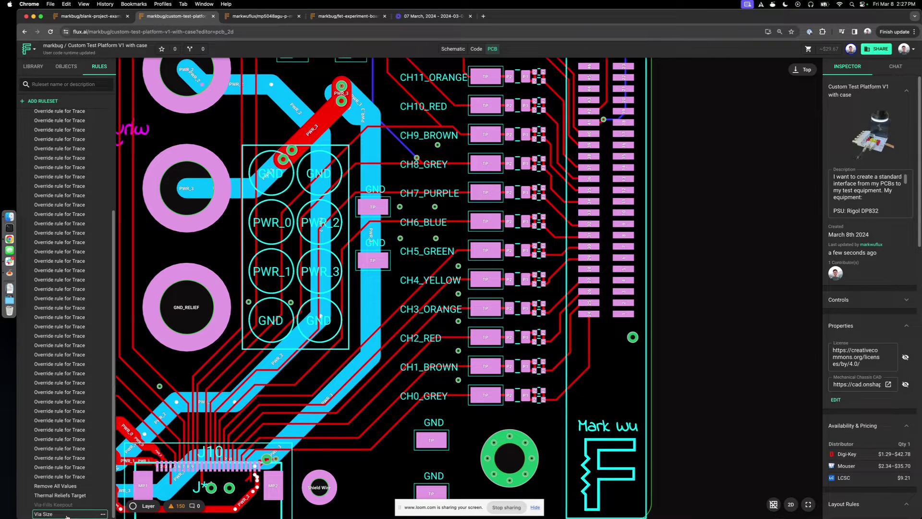
left_click(838, 214)
double_click(839, 214)
left_click(849, 214)
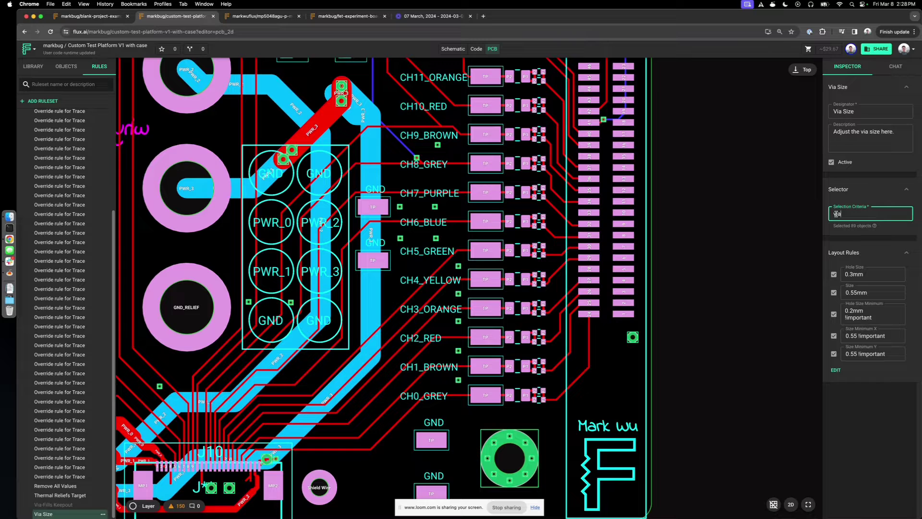
left_click(854, 272)
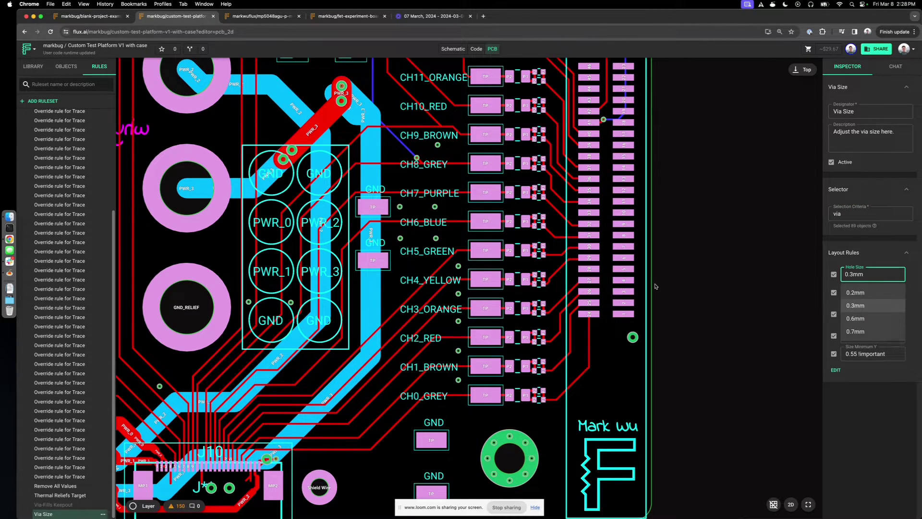
left_click(858, 293)
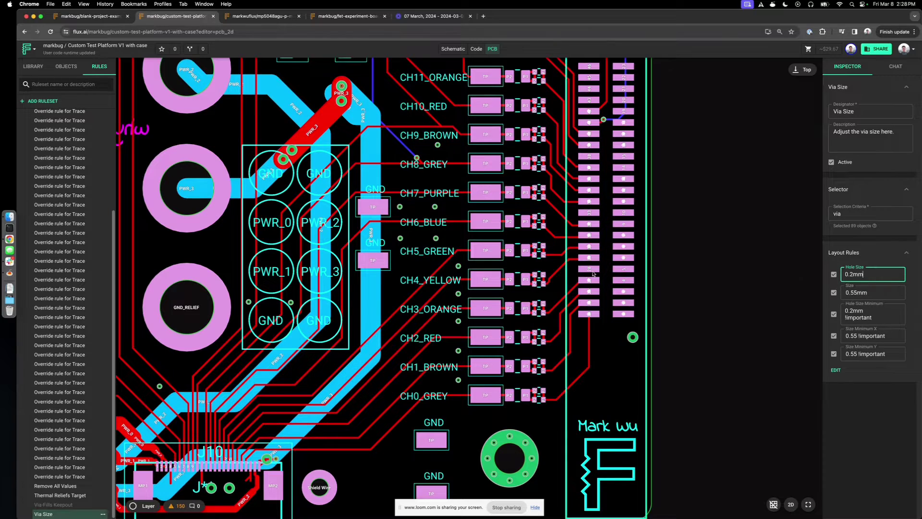
scroll(532, 286, "up", 3)
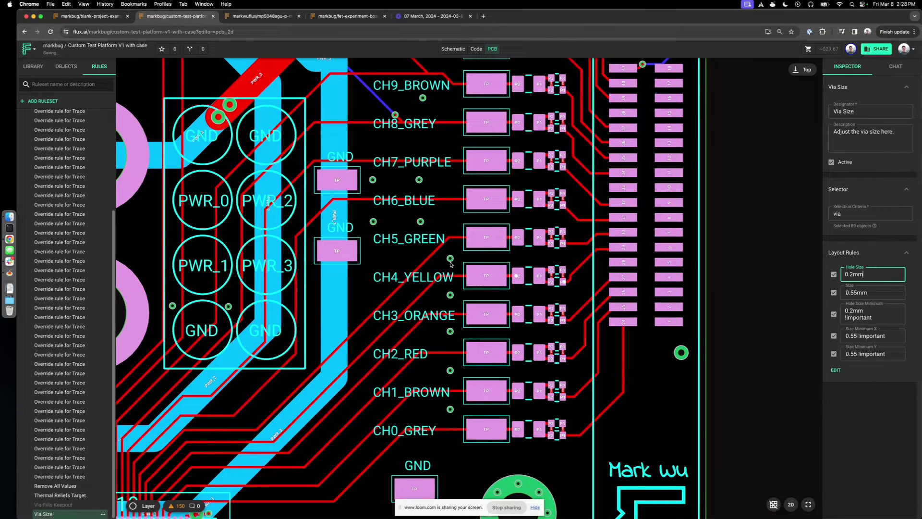
left_click(451, 258)
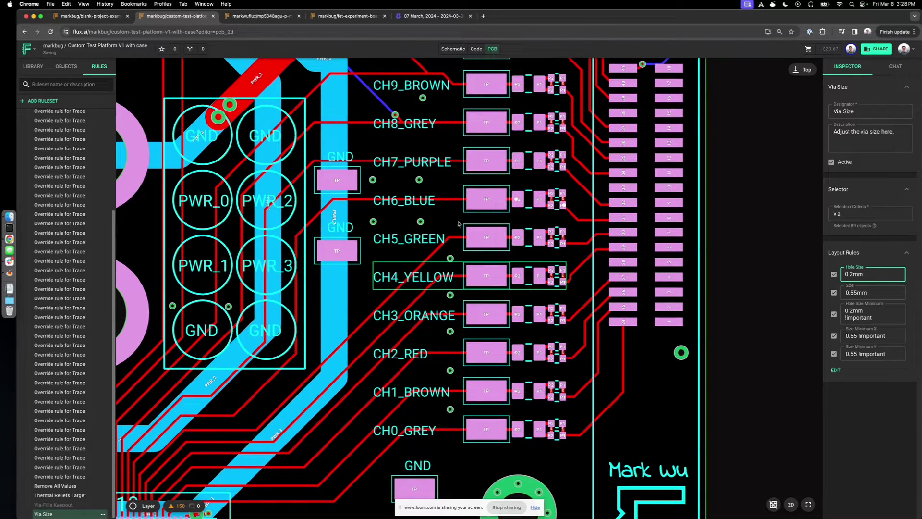
scroll(451, 296, "up", 3)
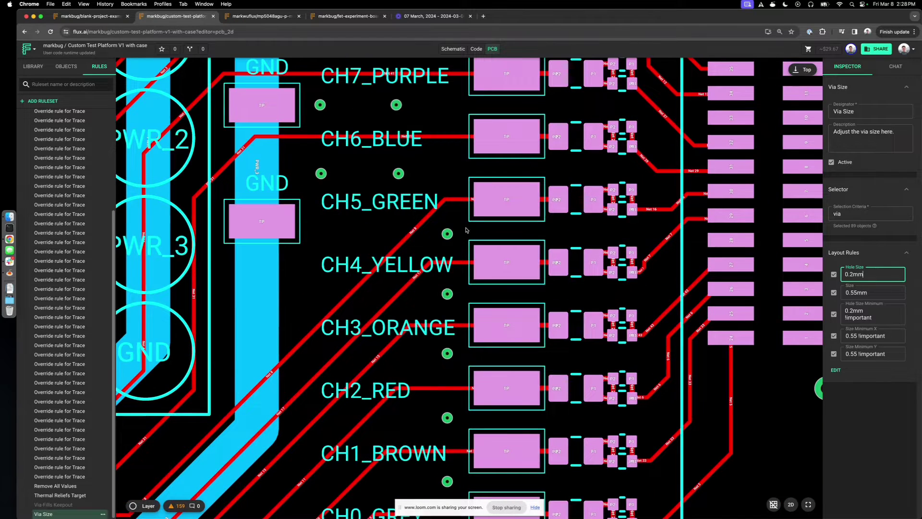
scroll(451, 230, "down", 1)
- Set the Via Size ruleset's size to 0.4mm and both its Size Minimum X and Size Minimum Y to 0.4 !important
key("Tab")
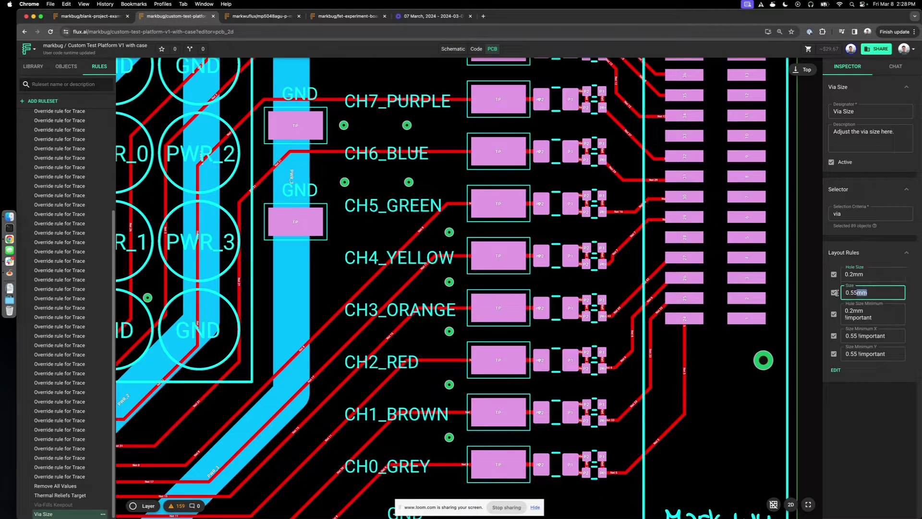
type("0.4mm")
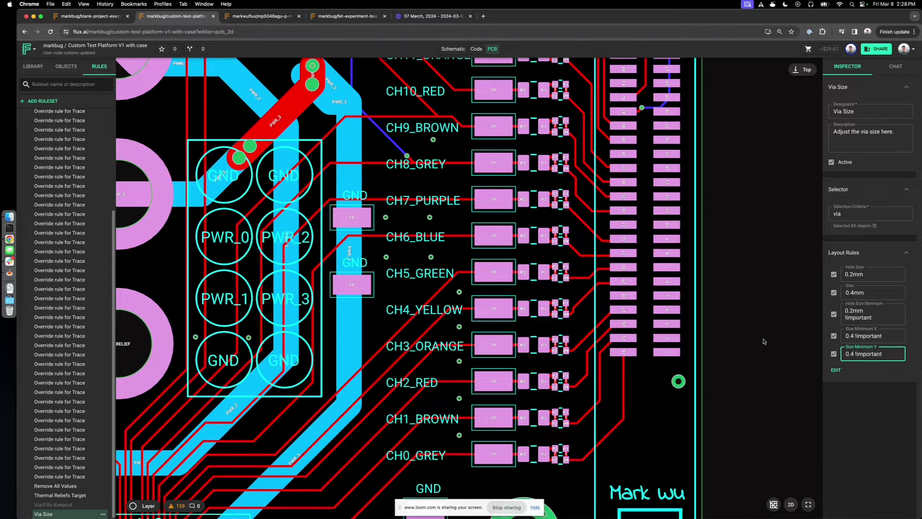
scroll(489, 316, "down", 2)
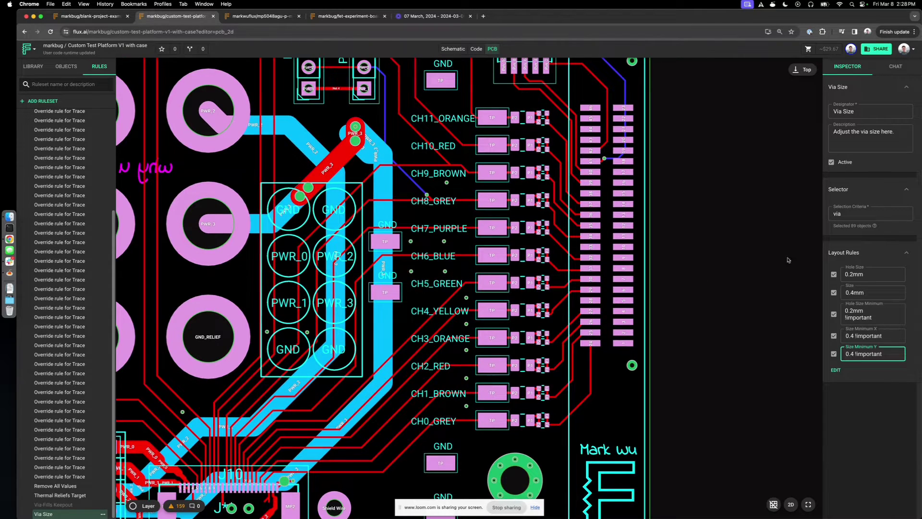
- Highlight the vias matched by the Via Size ruleset's selector and examine them across the whole board
left_click(855, 213)
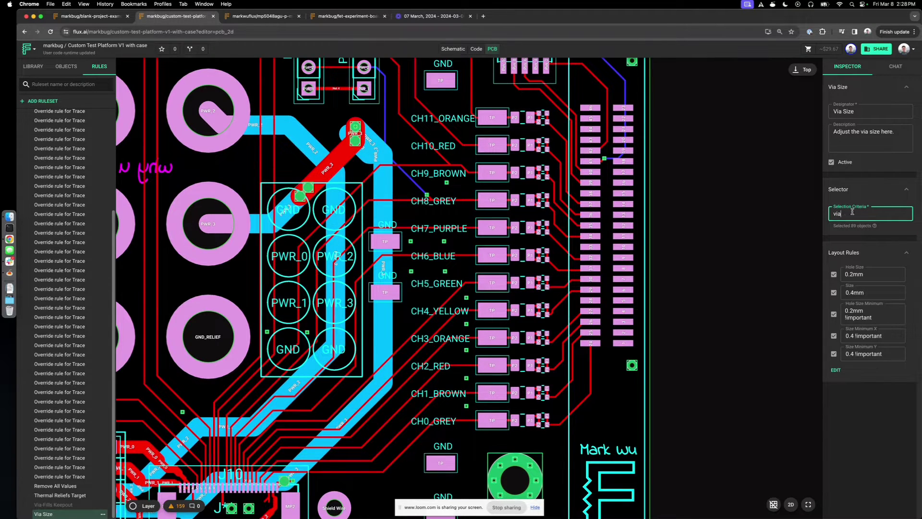
scroll(355, 221, "down", 5)
scroll(354, 221, "up", 2)
scroll(355, 221, "up", 2)
scroll(390, 247, "down", 4)
scroll(365, 219, "up", 4)
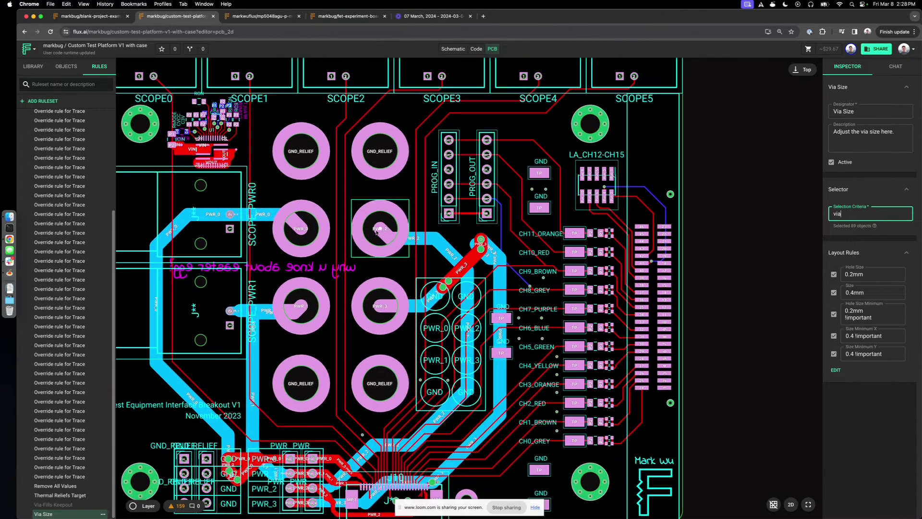
scroll(410, 258, "down", 3)
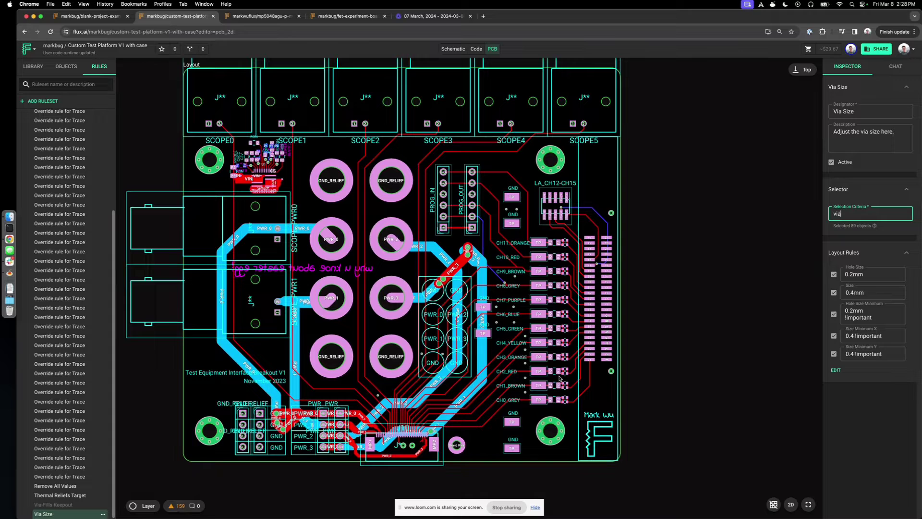
scroll(556, 378, "down", 2)
scroll(529, 346, "up", 3)
scroll(500, 314, "down", 4)
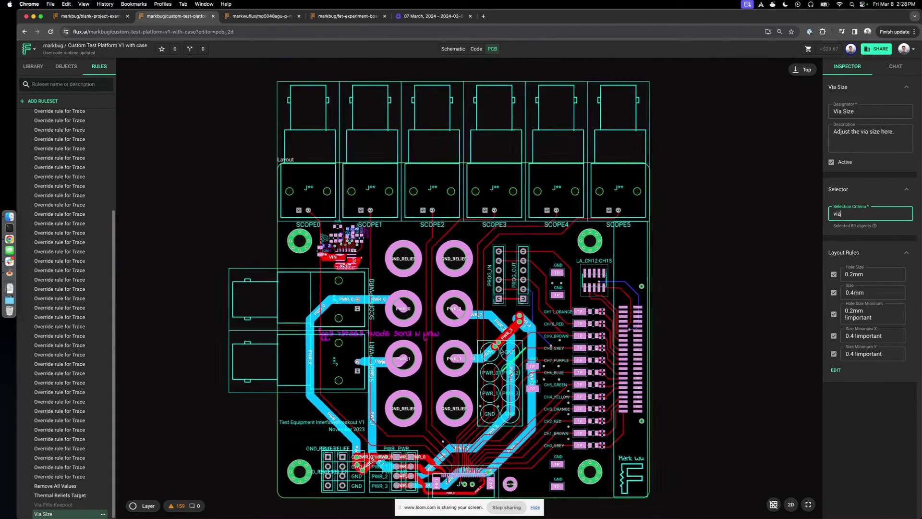
scroll(499, 313, "up", 1)
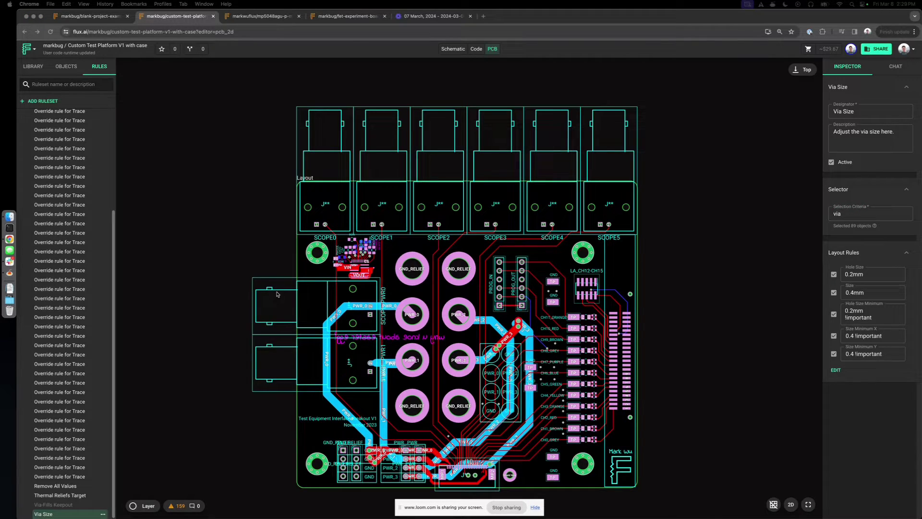
- Select the SCOPE connectors along the board's upper edge, look them up in the object tree, and clear the selection
left_click_drag(259, 97, 589, 163)
left_click(65, 66)
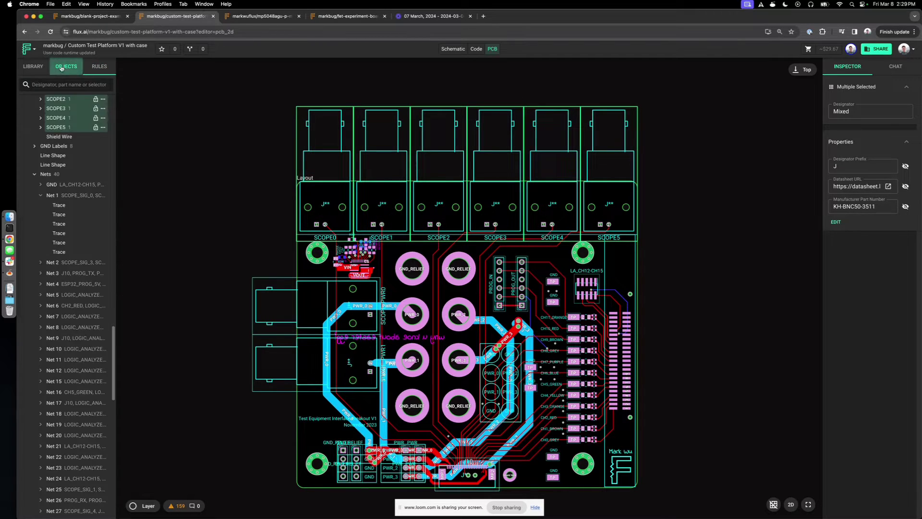
left_click(148, 194)
- Lock the SCOPE0 connector and try to move it on the board
left_click_drag(277, 143, 344, 176)
left_click(96, 99)
left_click_drag(314, 121, 331, 190)
left_click_drag(302, 155, 338, 158)
left_click_drag(298, 135, 328, 179)
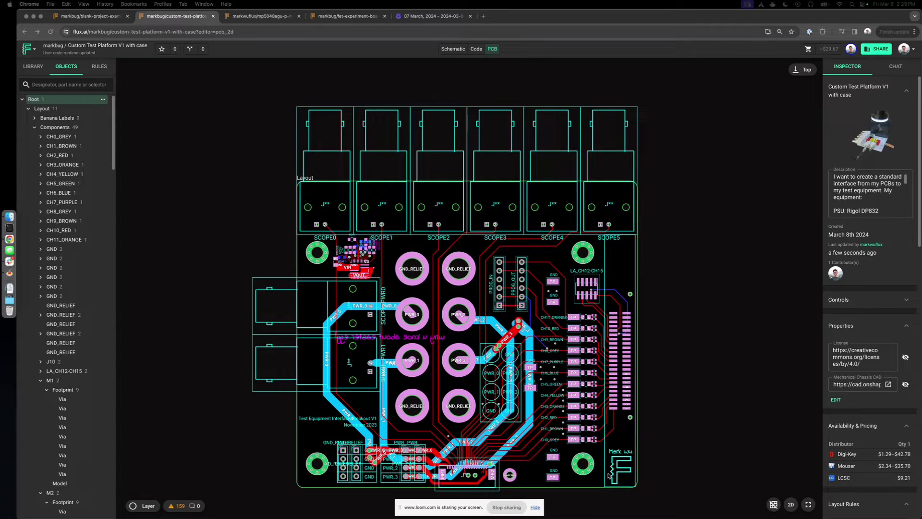
- Show the list of layout problems and nudge the MP5048AGU-P module to about X -32.26 mm, Y 18.99 mm
scroll(348, 257, "up", 5)
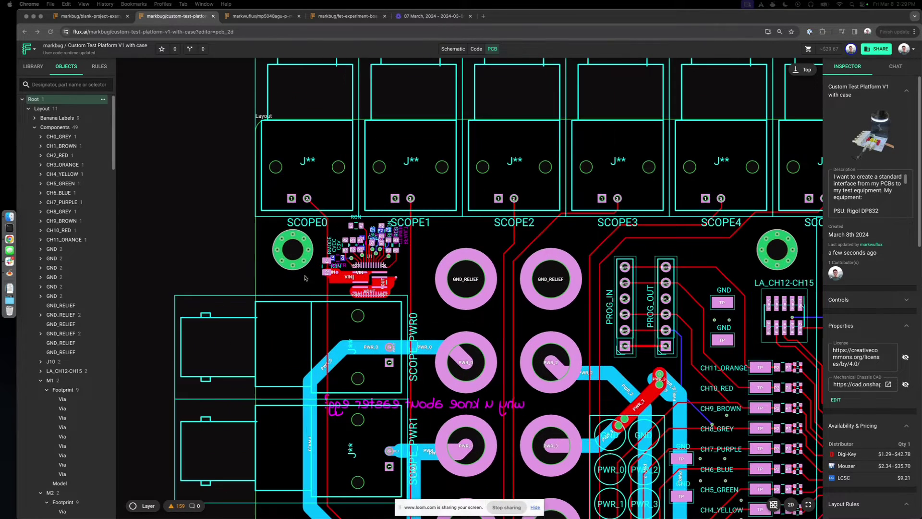
left_click(177, 506)
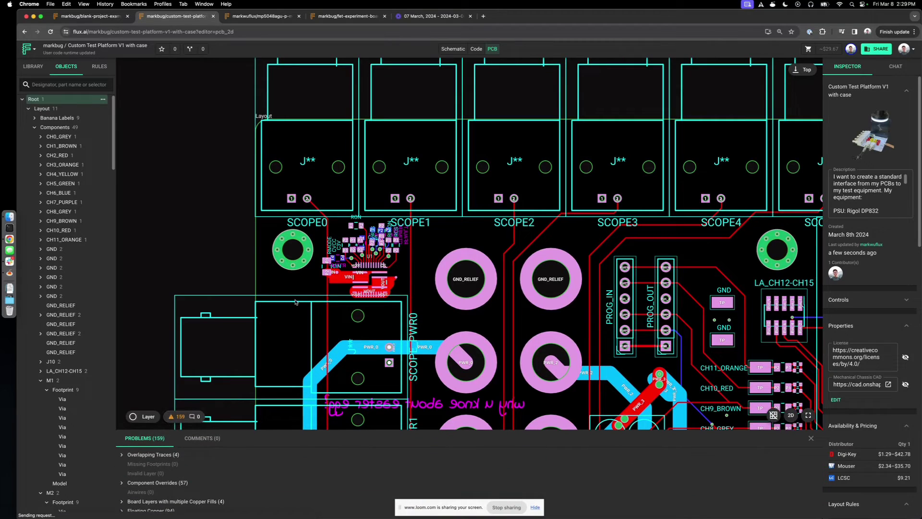
left_click_drag(347, 262, 343, 263)
- Expand the first Overlapping Traces problem and locate Trace a6f8 on the board to inspect the overlap
left_click(139, 454)
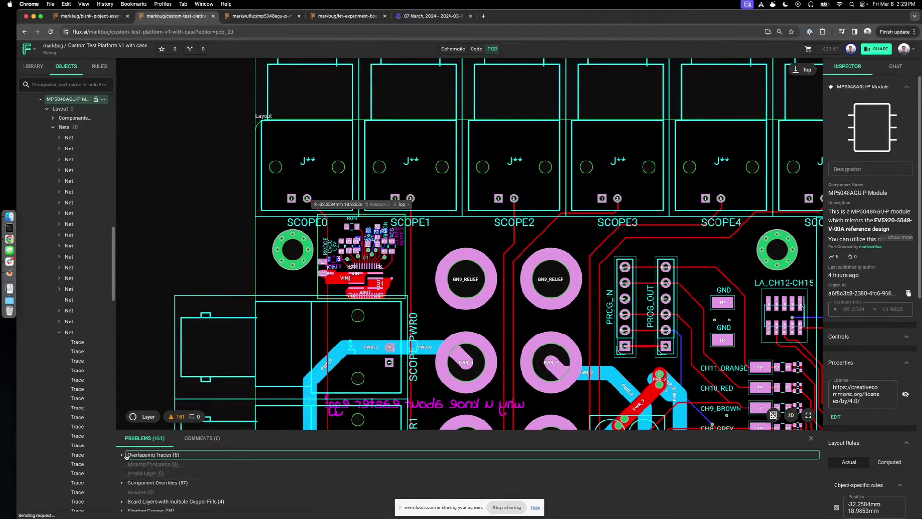
left_click(154, 465)
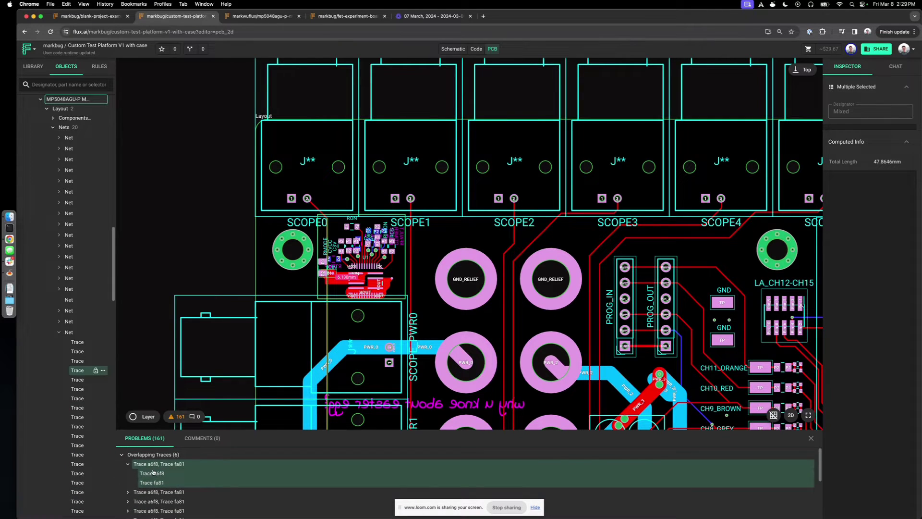
left_click(152, 474)
scroll(324, 294, "down", 5)
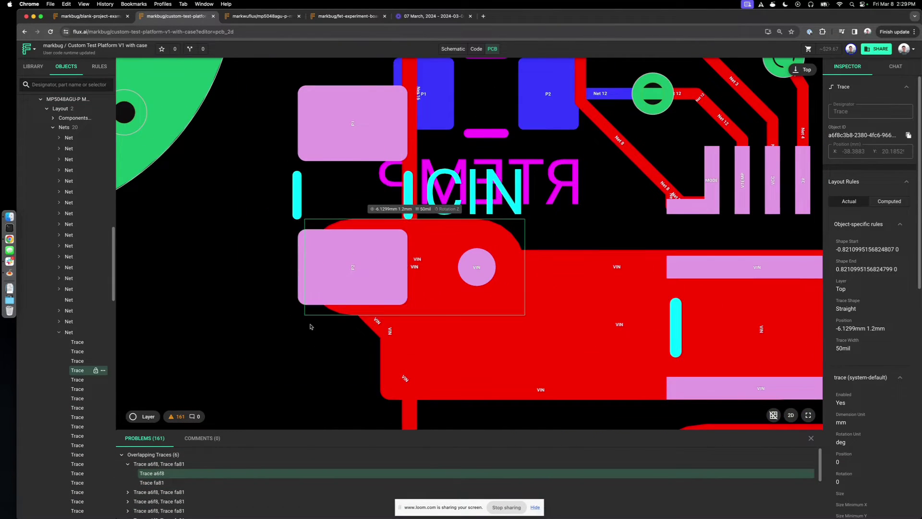
scroll(336, 246, "down", 5)
scroll(345, 236, "up", 5)
scroll(345, 235, "down", 5)
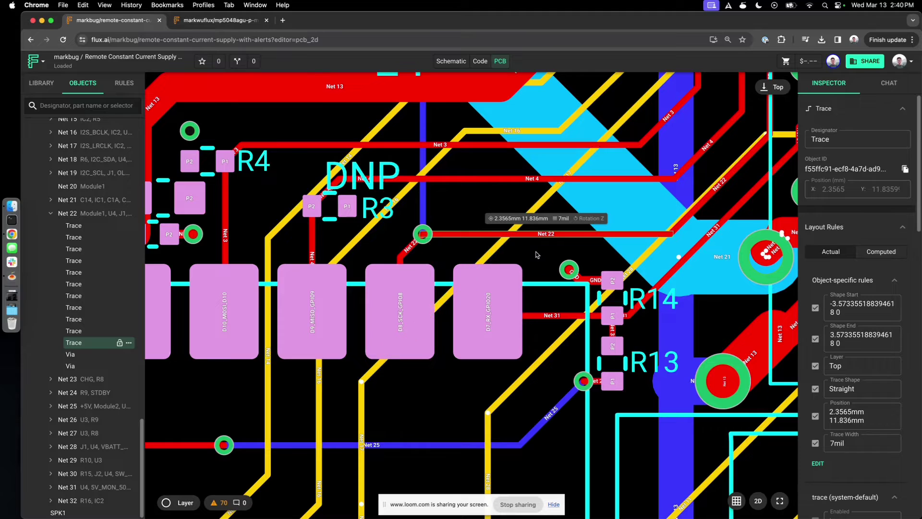
- In the Remote Constant Current Supply project, select U4's D7_RX_GPIO20 pad and measure its distance to the D8_SCK_GPIO8 pad
scroll(532, 255, "up", 1)
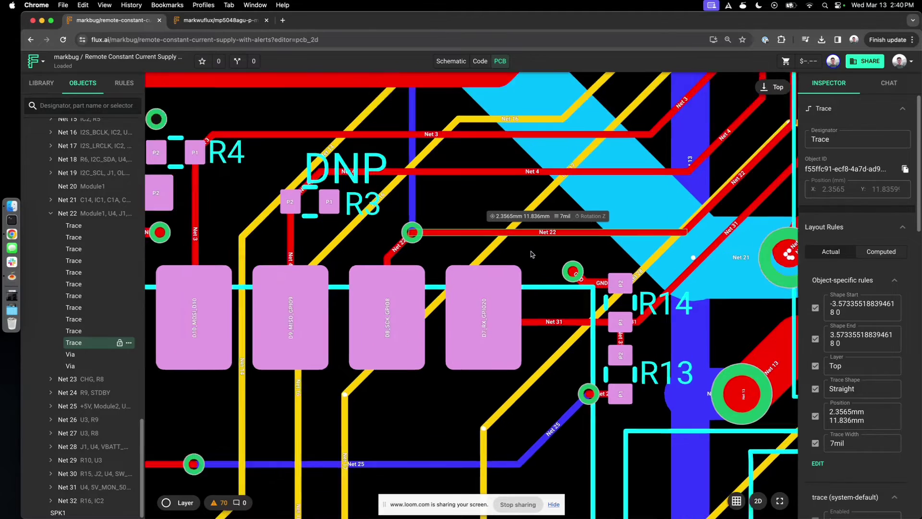
scroll(532, 255, "up", 3)
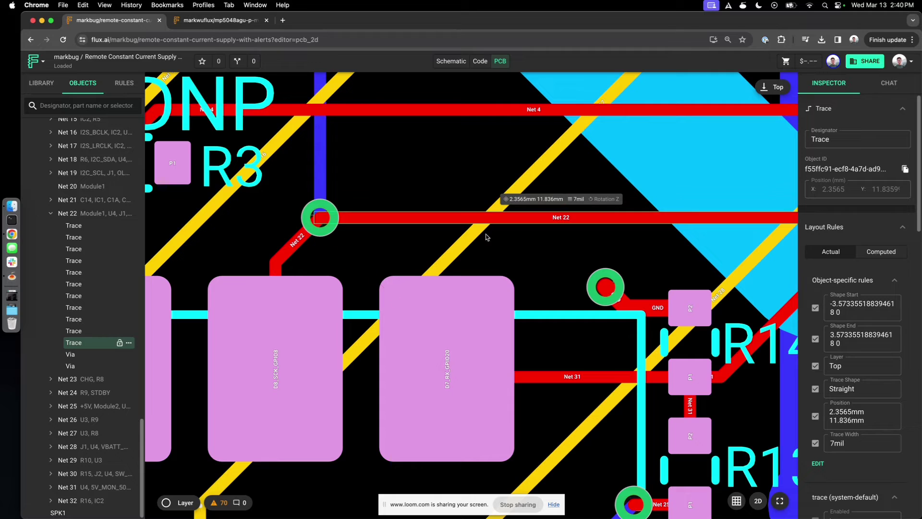
left_click(470, 284)
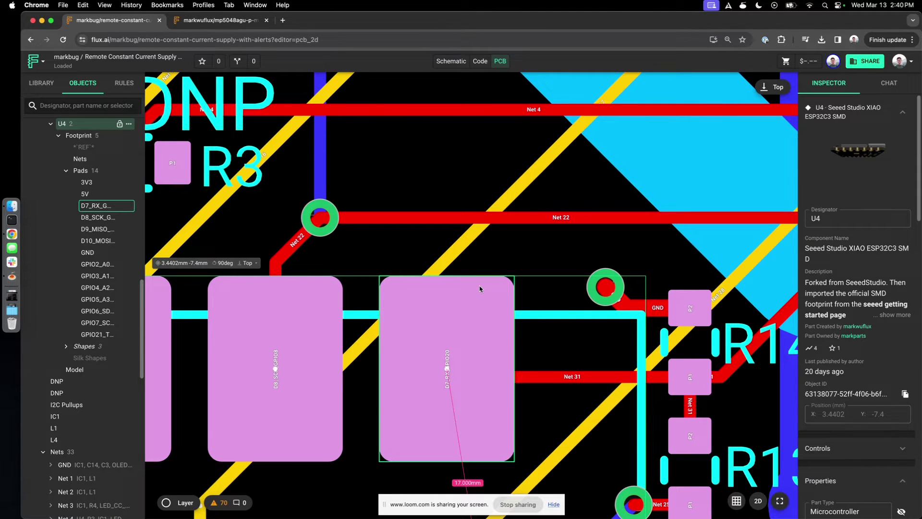
left_click(481, 291)
scroll(408, 297, "down", 3)
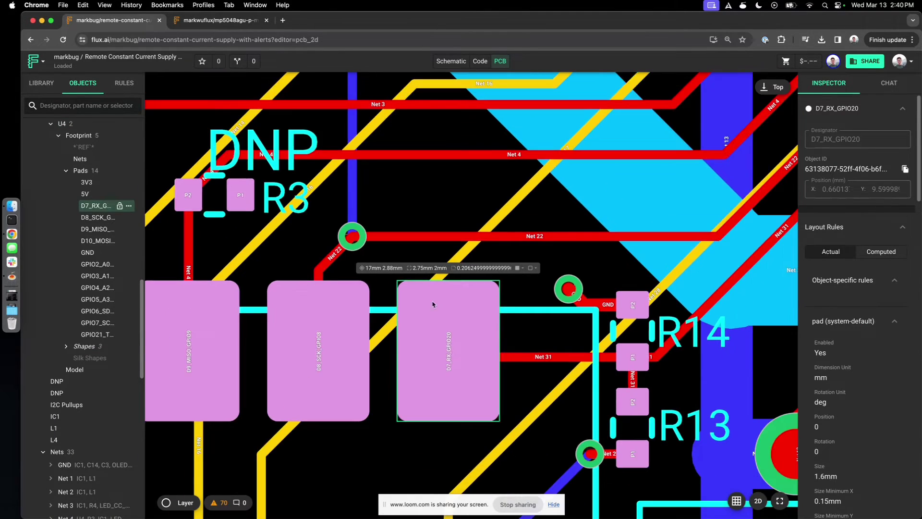
scroll(344, 325, "up", 4)
left_click(360, 322, "shift")
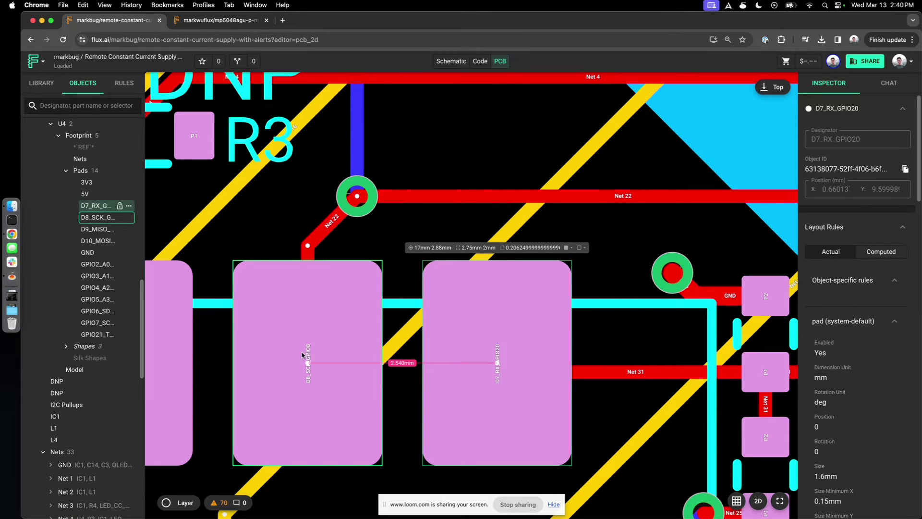
scroll(306, 351, "down", 10)
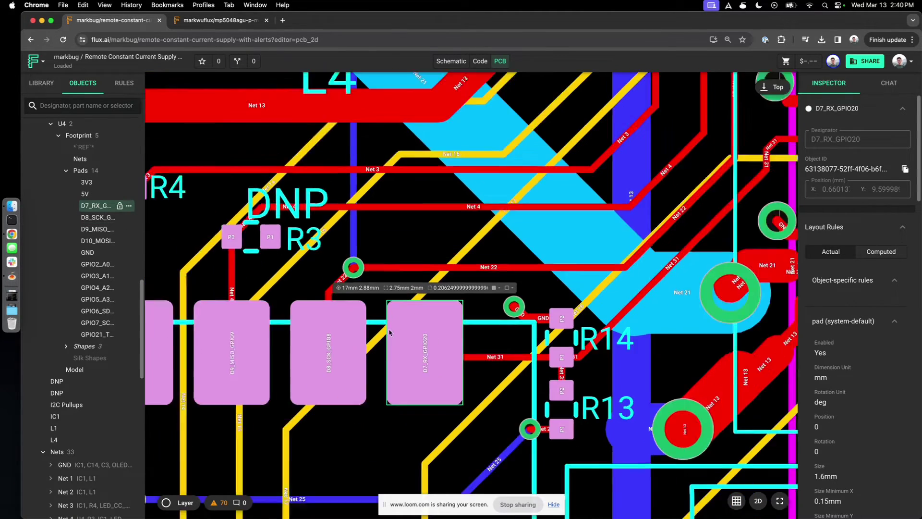
scroll(517, 196, "up", 5)
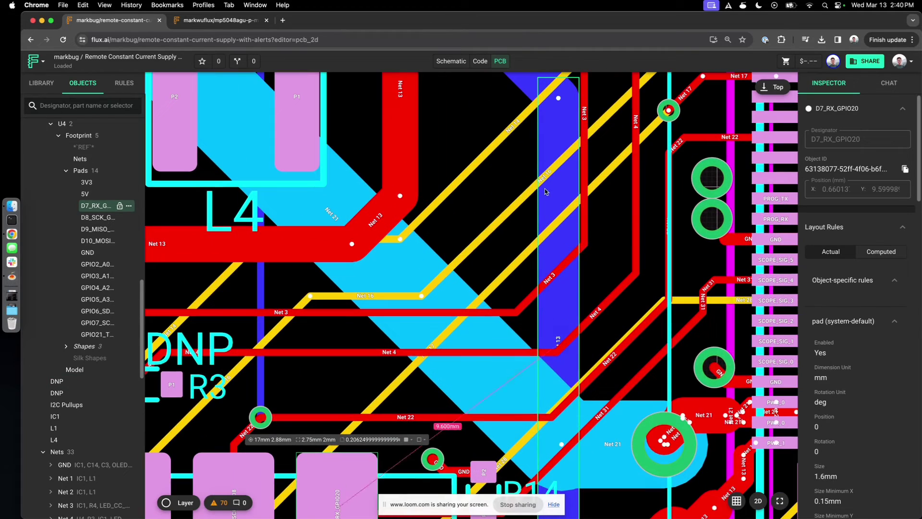
- Select the Mid-Layer 1 trace ending at the Net 17 via and check its distances to nearby objects
left_click(534, 244)
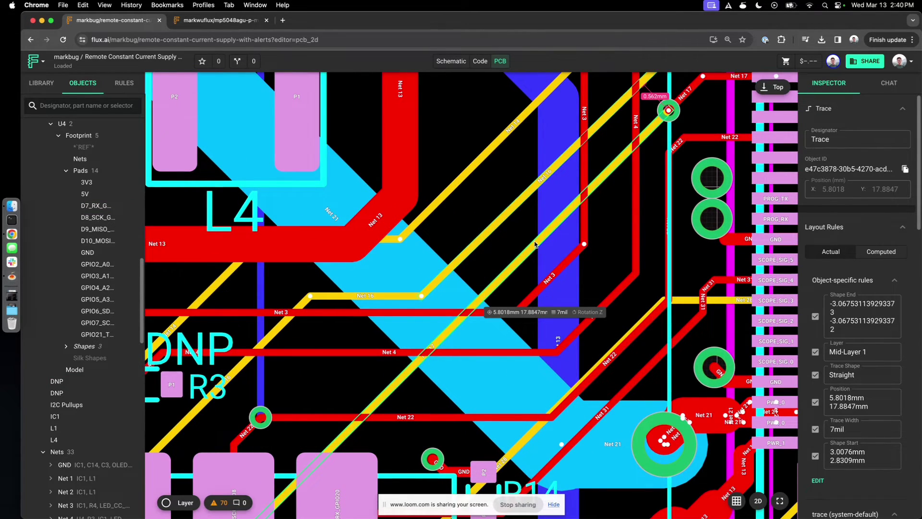
scroll(535, 245, "down", 3)
scroll(566, 240, "up", 4)
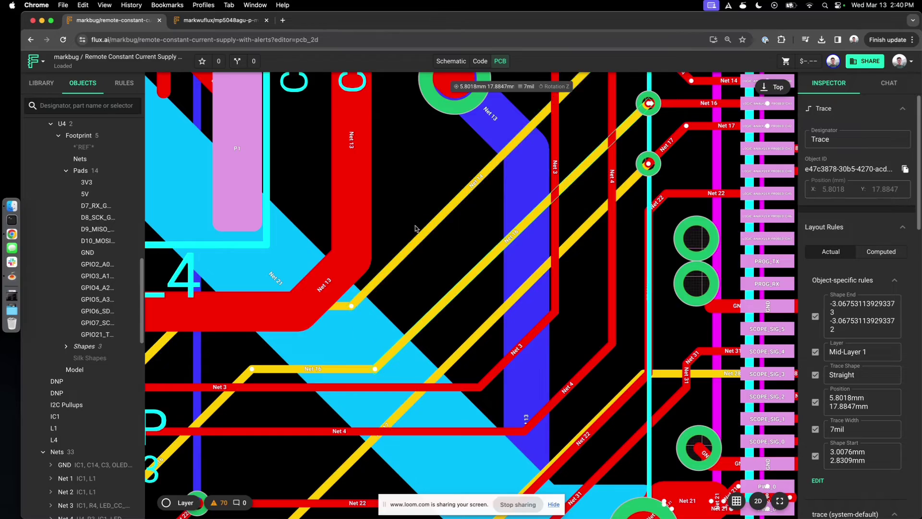
scroll(452, 211, "down", 2)
scroll(451, 230, "down", 3)
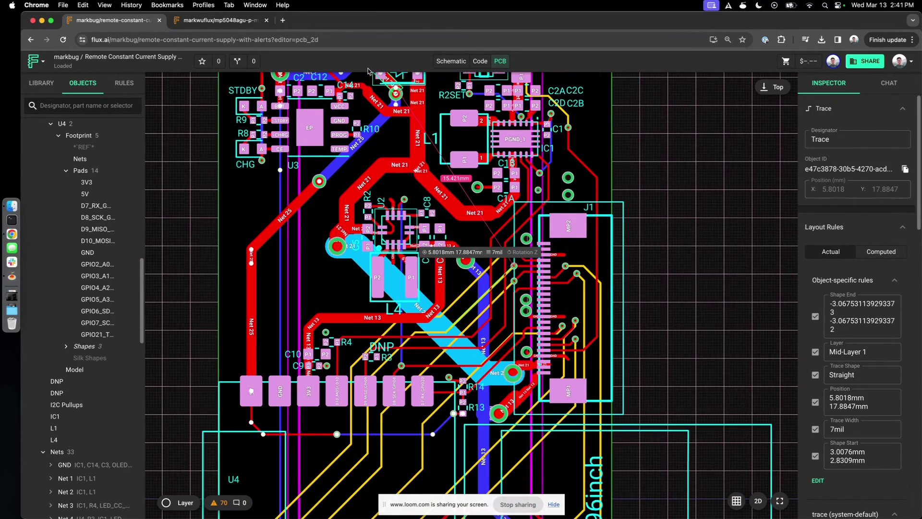
- Switch to the MP5048AGU-P Module project and select the Net 6 via above the U1 label for a distance check
left_click(219, 22)
scroll(508, 320, "up", 3)
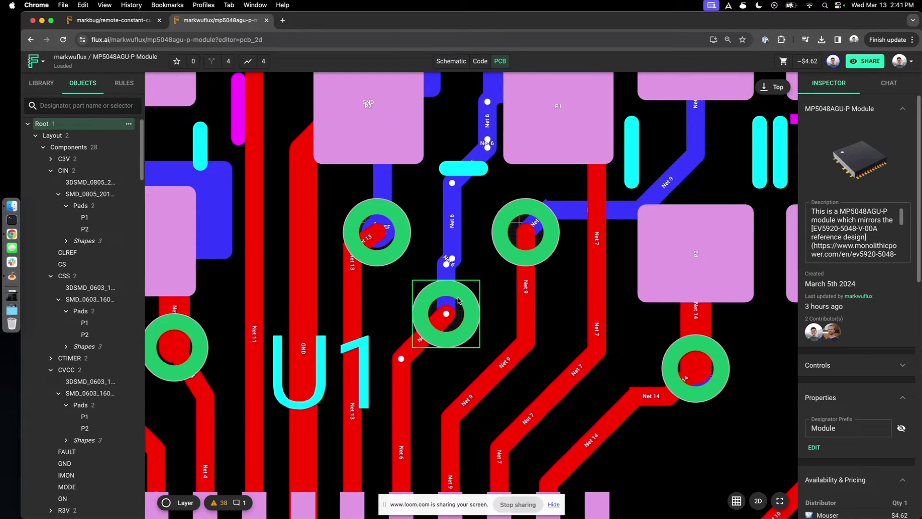
left_click(457, 302)
scroll(418, 276, "up", 2)
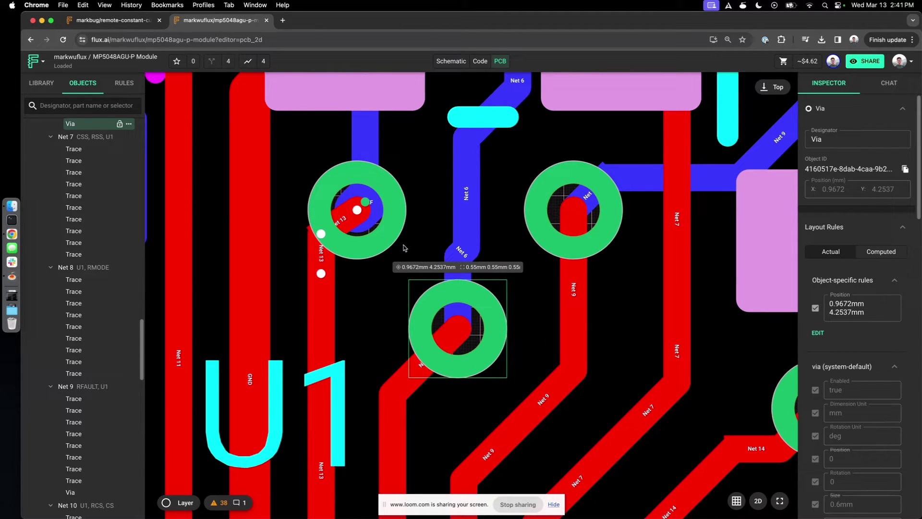
- Measure the distances from the selected Net 6 via to the neighbouring Net 13 and Net 9 vias, and clear the selection
scroll(390, 245, "up", 3)
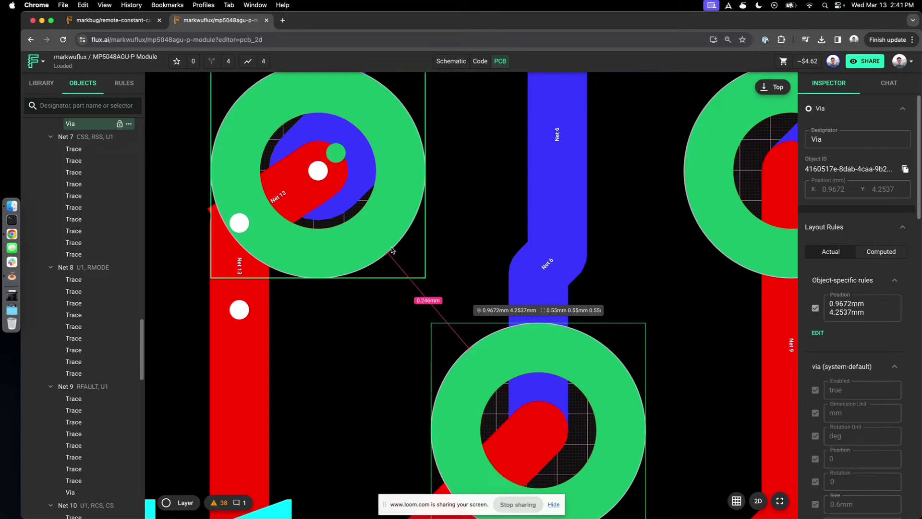
scroll(392, 249, "down", 2)
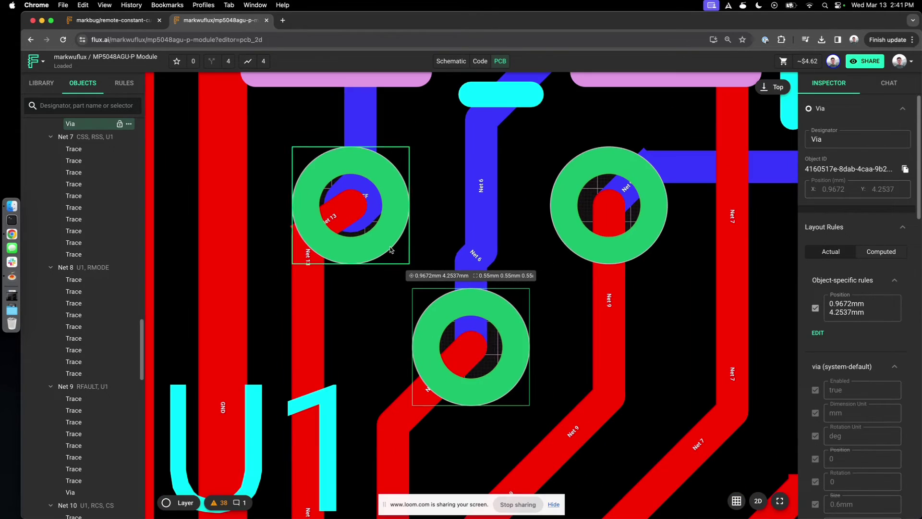
scroll(572, 253, "up", 4)
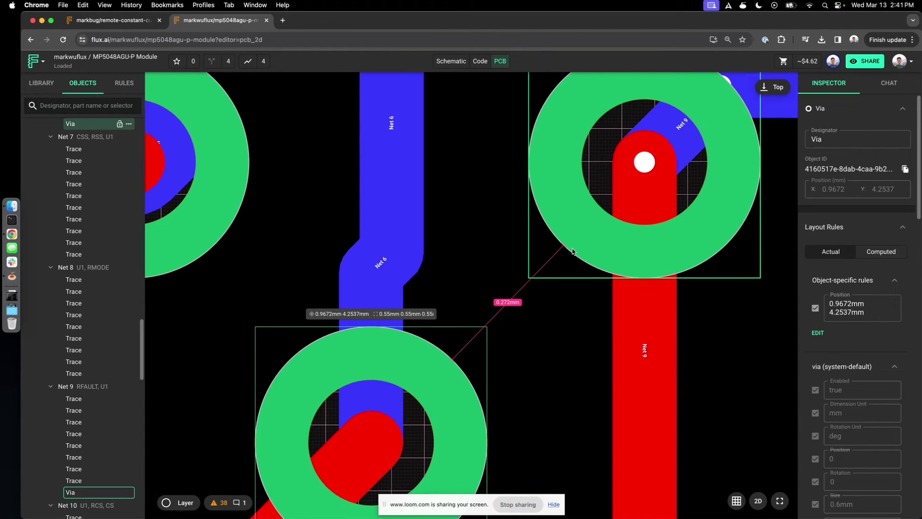
scroll(572, 252, "down", 2)
scroll(543, 252, "down", 1)
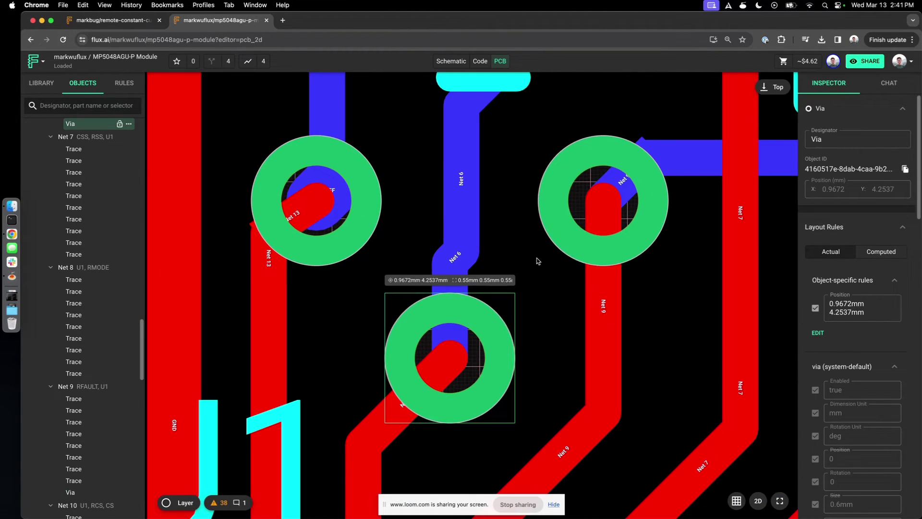
left_click(537, 261)
- Select the diagonal Net 3 trace above the VCC pad, measure its distance to the adjacent Net 4 via, and deselect it
scroll(510, 262, "down", 3)
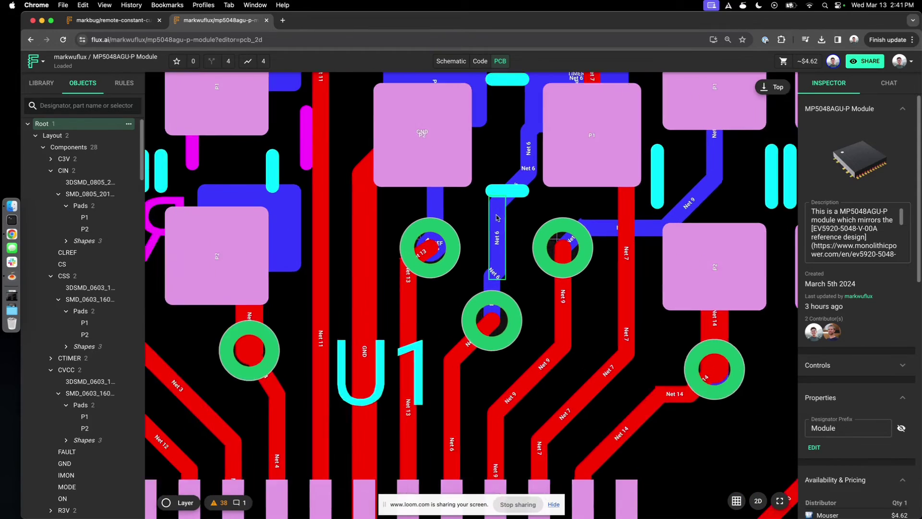
scroll(496, 217, "down", 2)
scroll(451, 207, "down", 3)
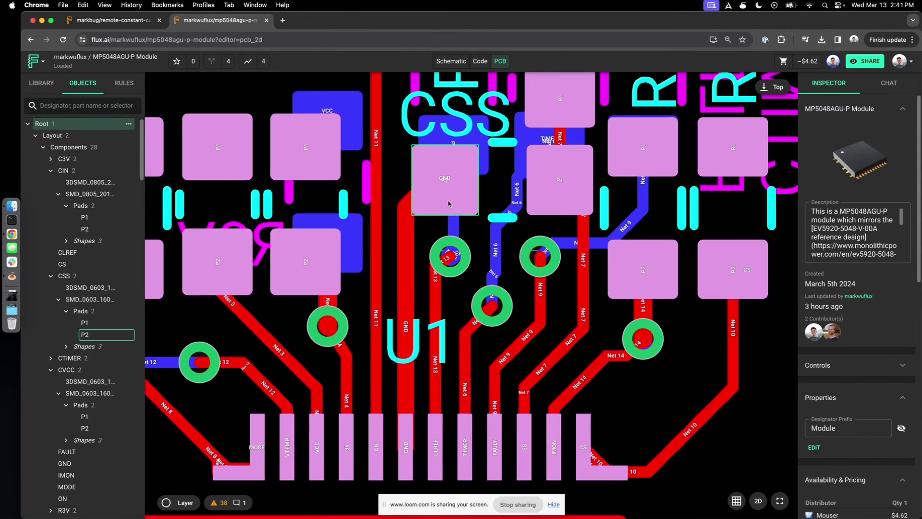
left_click(303, 377)
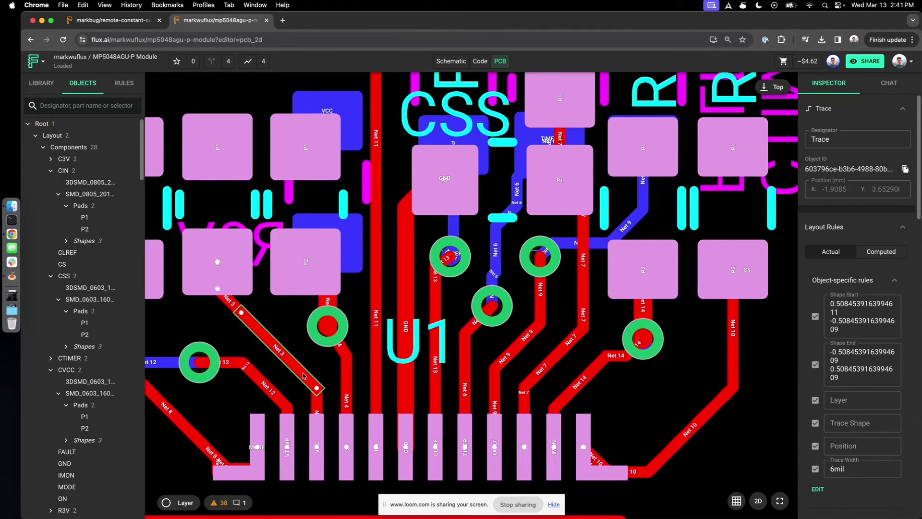
scroll(305, 337, "up", 3)
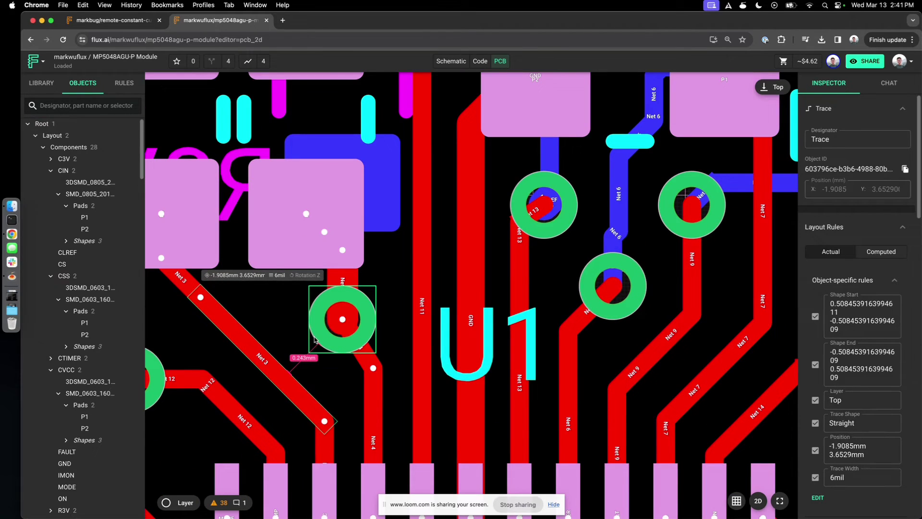
scroll(314, 340, "up", 2)
scroll(315, 339, "down", 5)
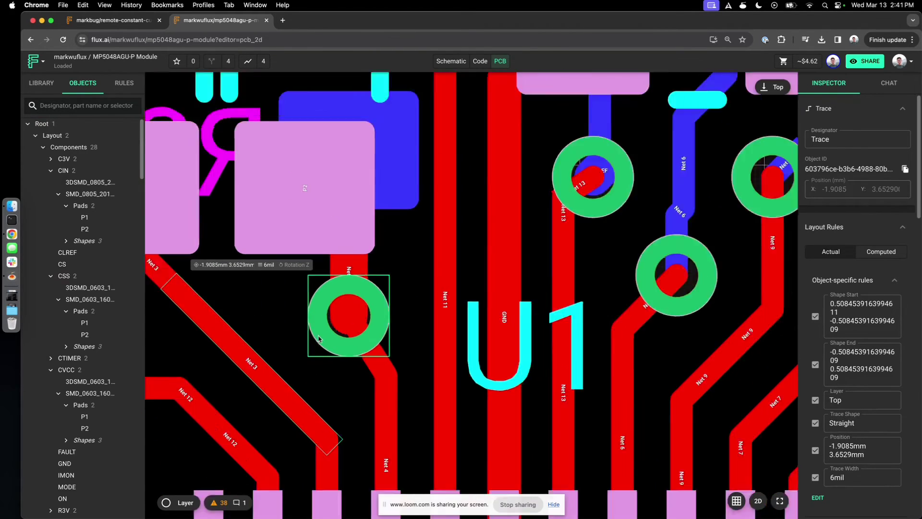
left_click(332, 308)
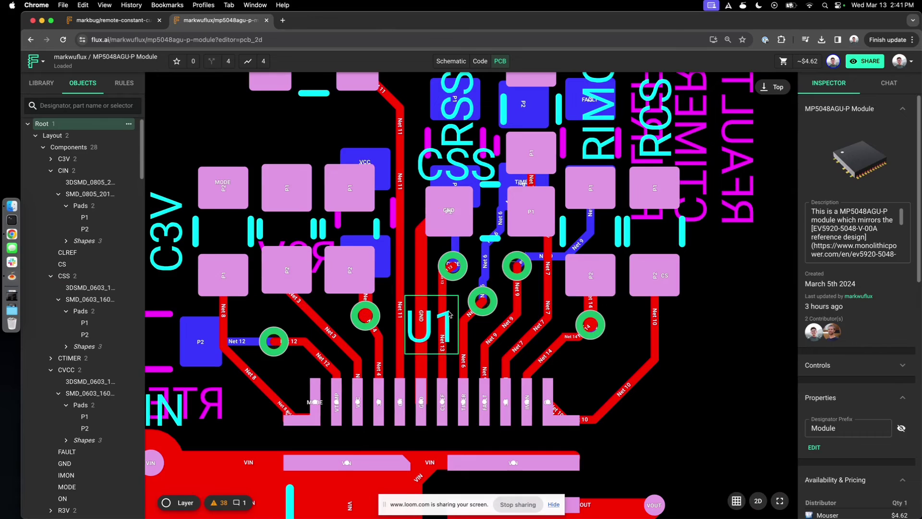
- Reselect the diagonal Net 3 trace and recheck its spacing to the Net 4 via beside it
scroll(479, 302, "up", 2)
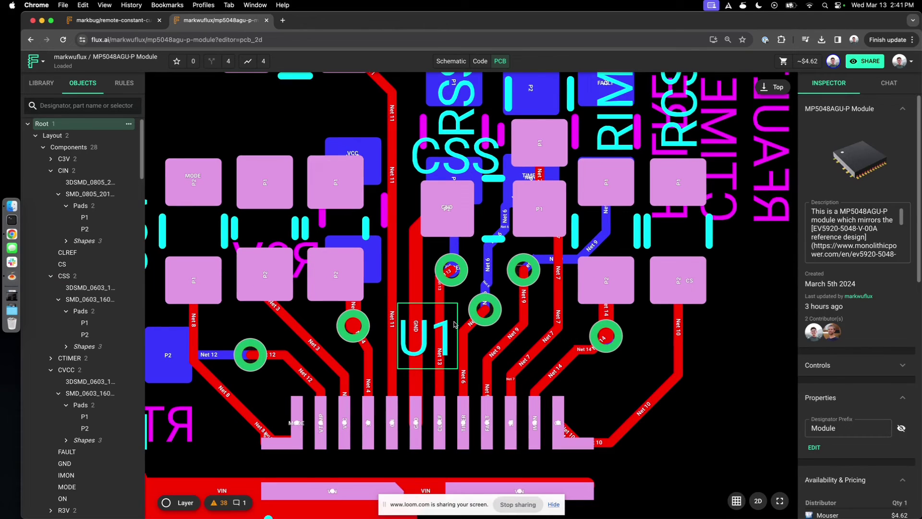
scroll(431, 332, "down", 2)
scroll(431, 332, "up", 2)
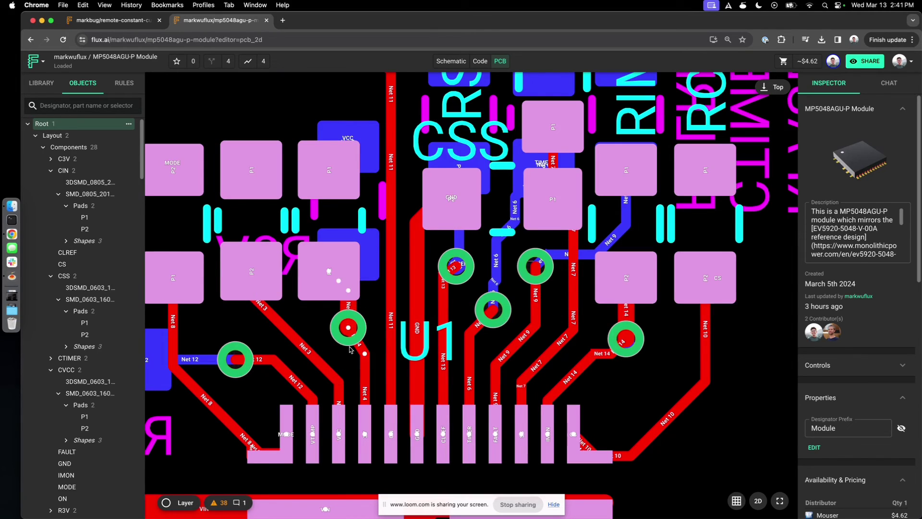
scroll(384, 327, "up", 3)
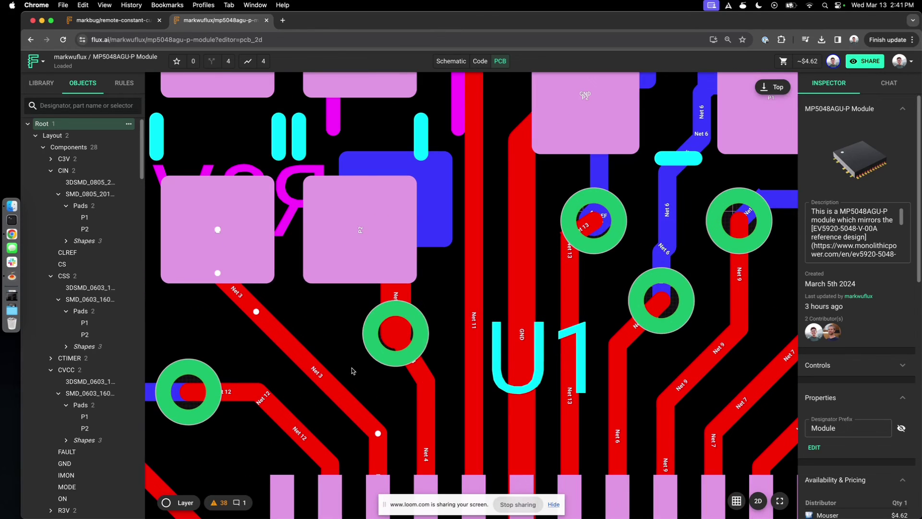
scroll(375, 307, "down", 2)
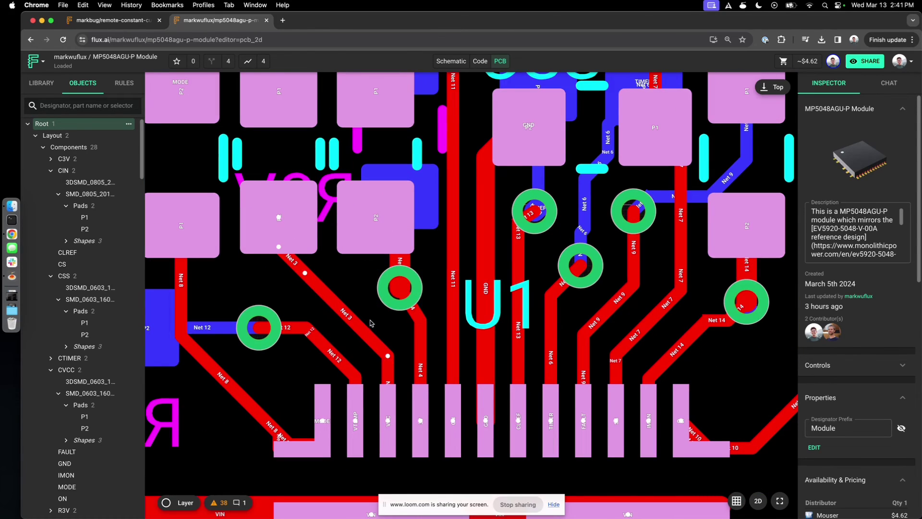
left_click(356, 326)
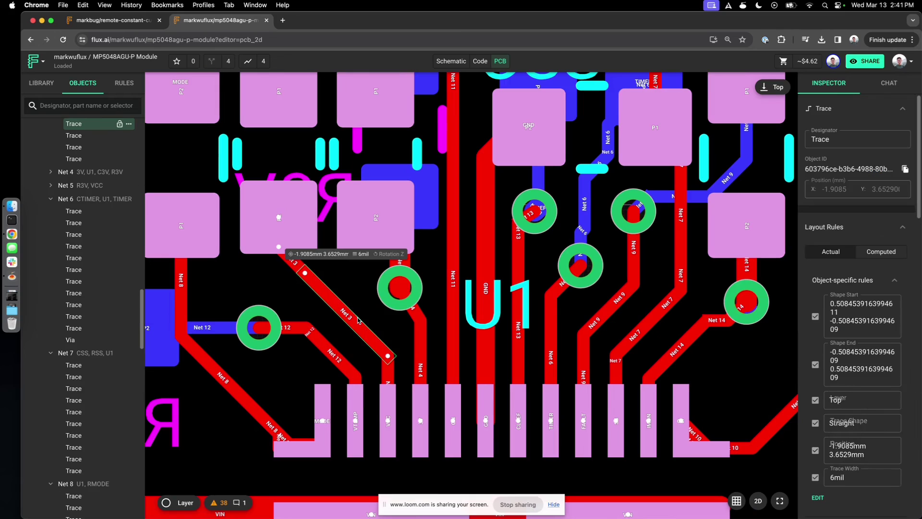
scroll(384, 302, "up", 3)
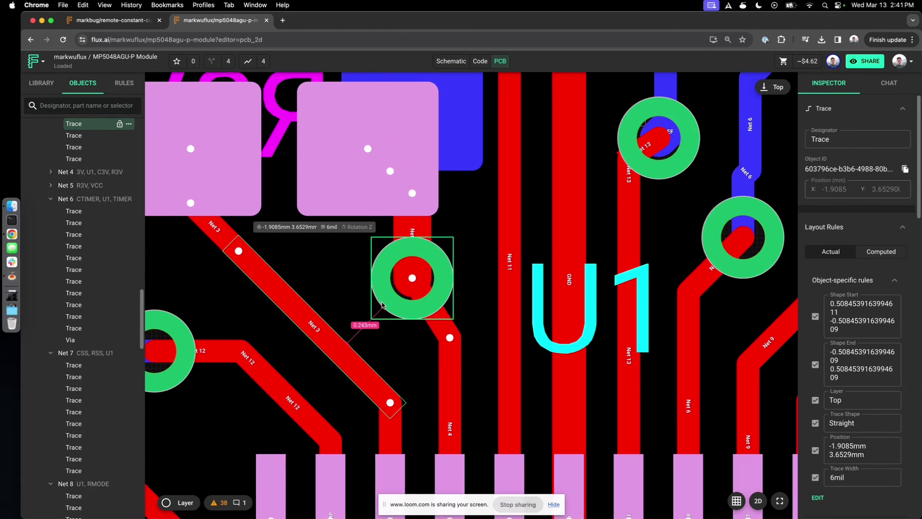
scroll(384, 308, "down", 2)
scroll(377, 325, "down", 1)
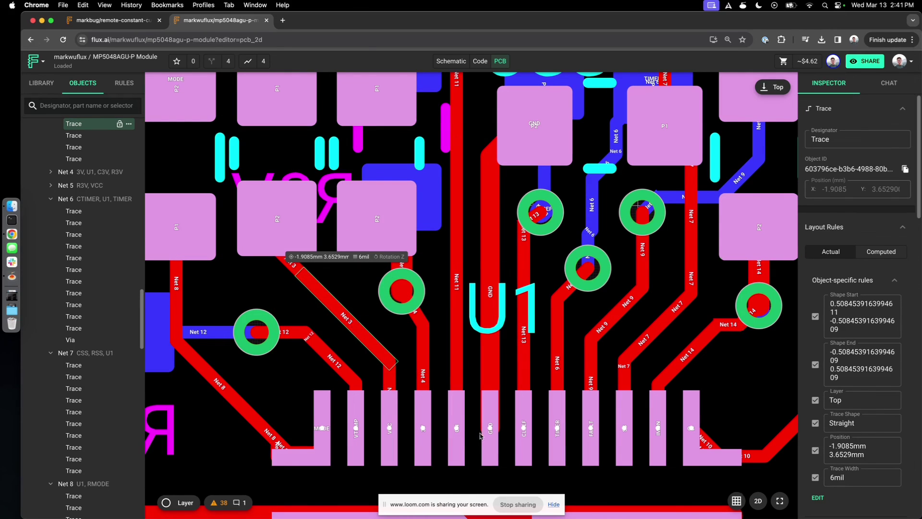
scroll(487, 325, "down", 2)
scroll(486, 324, "down", 2)
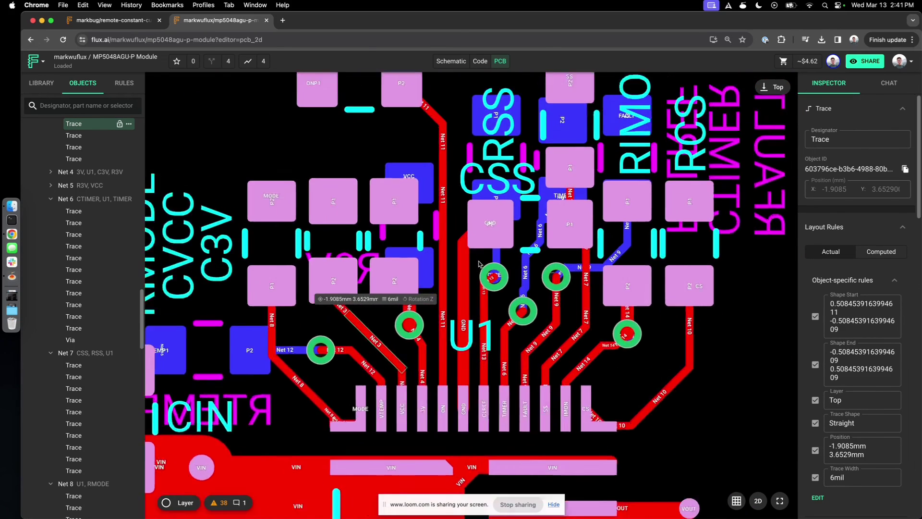